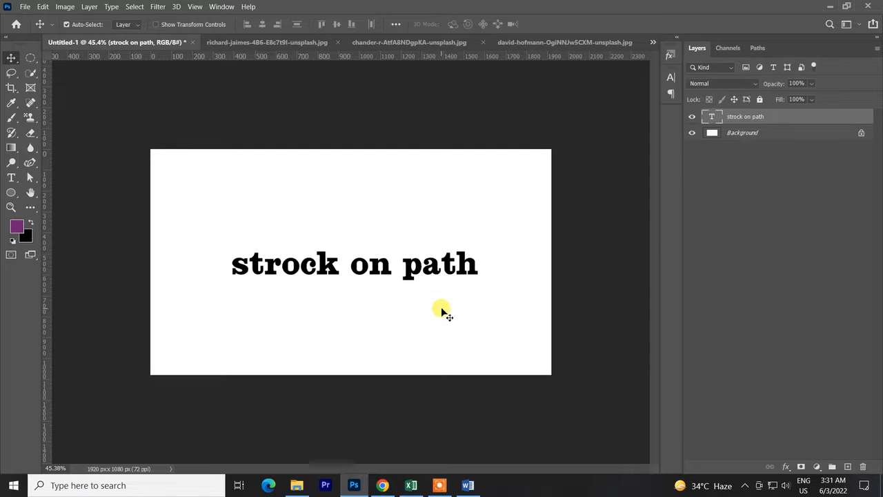
# Nudge the text on the canvas and draw a four-point straight-segment path above it with the Pen tool in Path mode.
pyautogui.moveTo(414, 271)
pyautogui.mouseDown()
pyautogui.moveTo(402, 274)
pyautogui.moveTo(421, 257)
pyautogui.mouseUp()
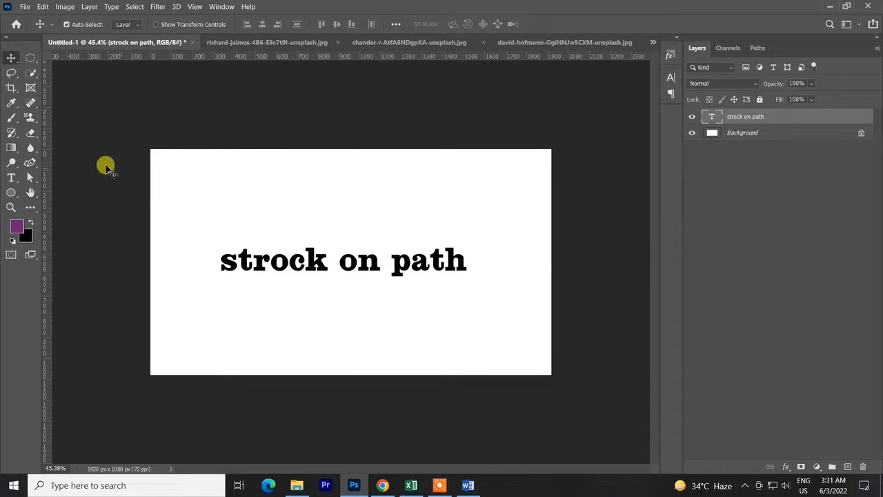
pyautogui.moveTo(33, 160); pyautogui.dragTo(89, 162)
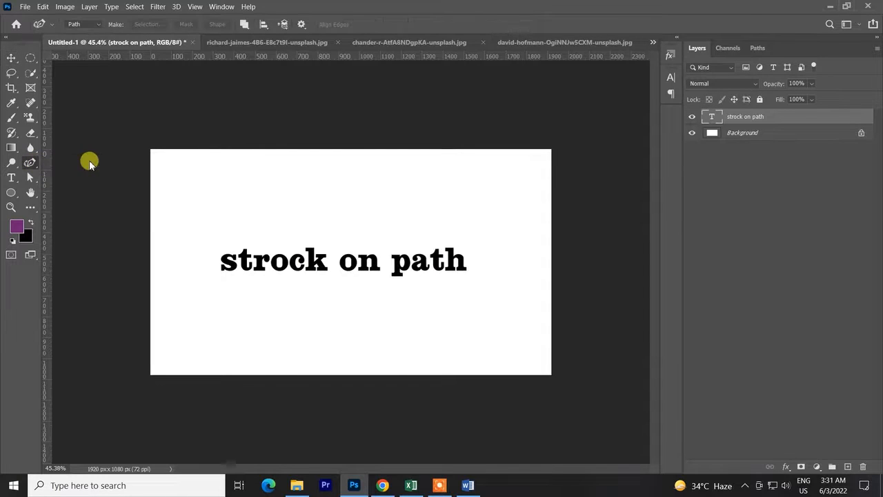
pyautogui.click(82, 24)
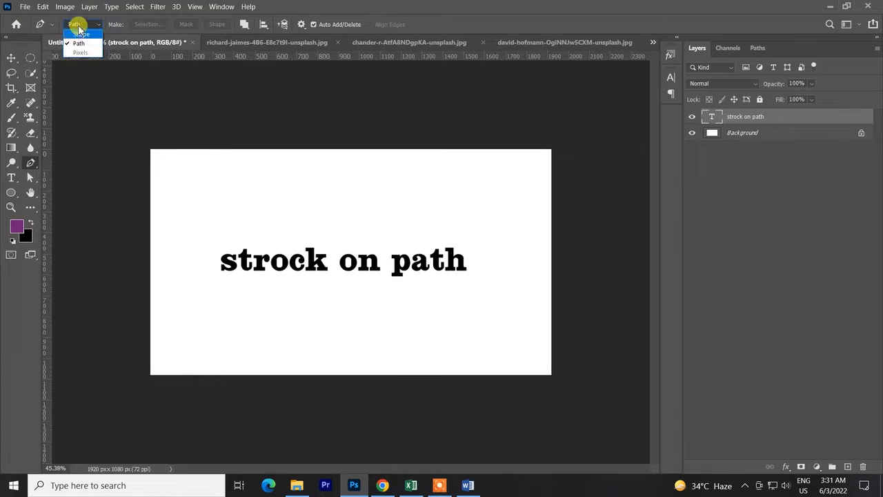
pyautogui.click(81, 43)
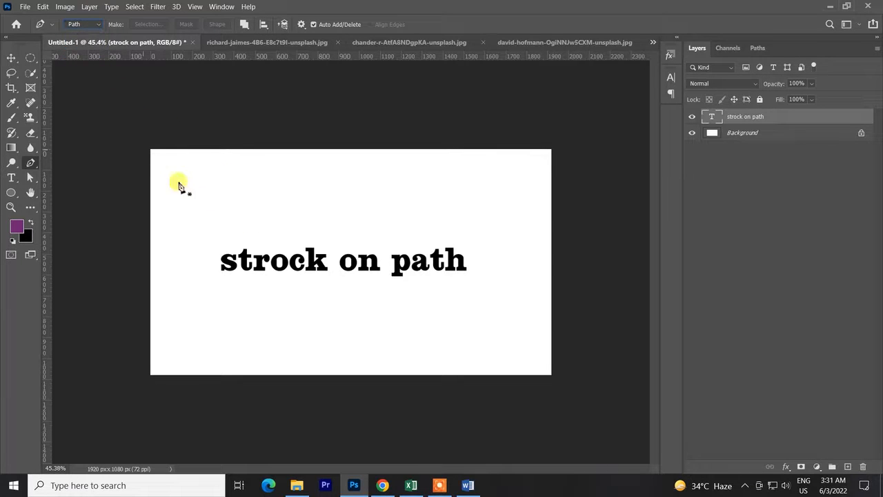
pyautogui.click(198, 217)
pyautogui.click(313, 212)
pyautogui.click(472, 228)
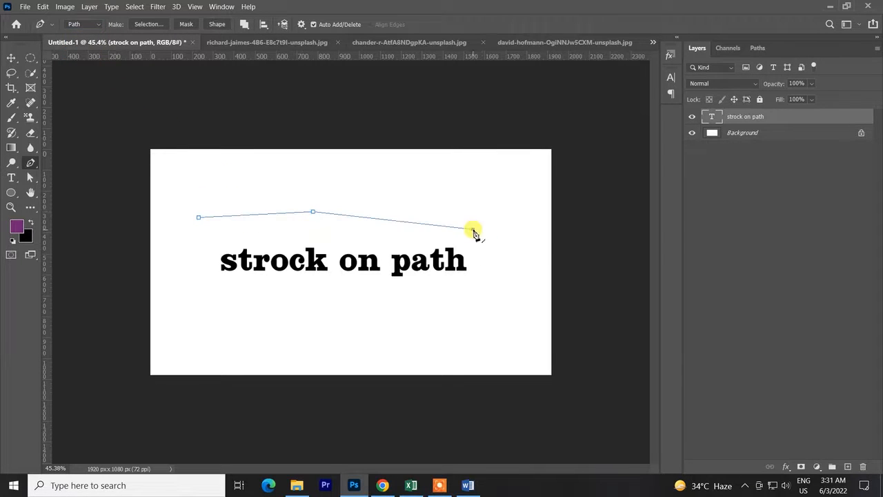
pyautogui.click(488, 194)
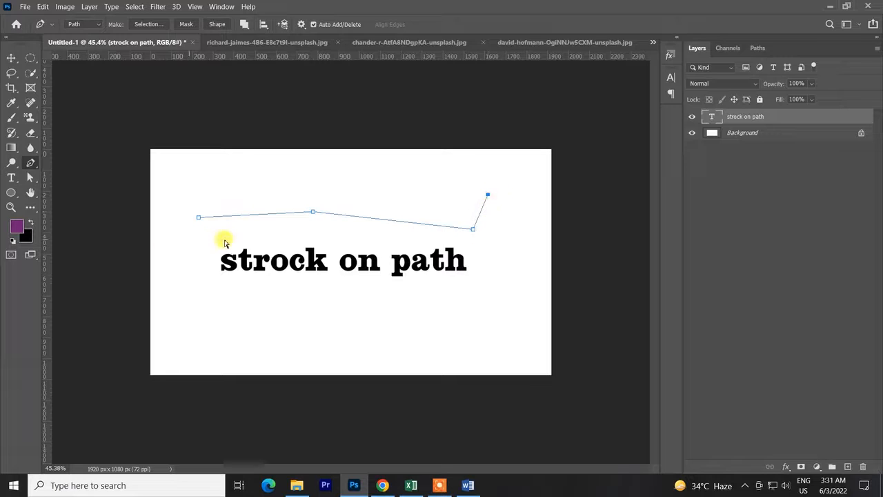
# Undo the points of the straight-segment path, including a retried horizontal line, until no path remains.
pyautogui.hotkey('ctrl', 'z')
pyautogui.hotkey('ctrl', 'z')
pyautogui.hotkey('ctrl', 'z')
pyautogui.click(483, 218)
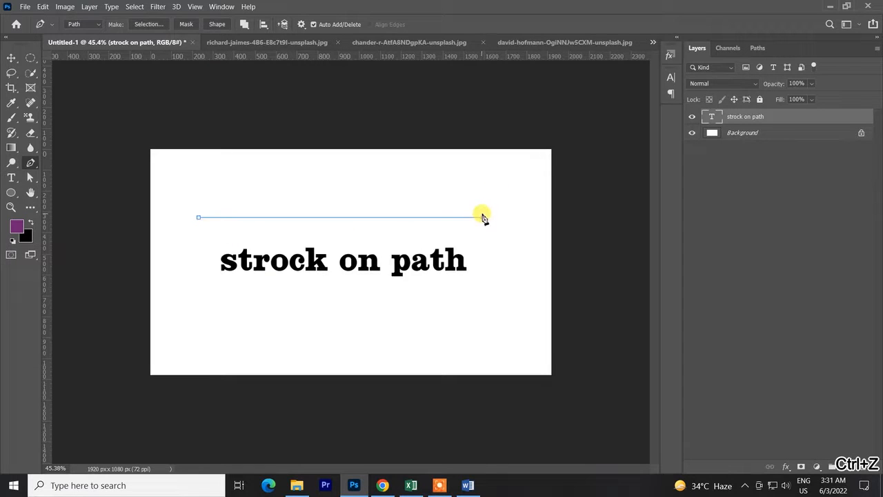
pyautogui.hotkey('ctrl', 'z')
pyautogui.hotkey('ctrl', 'z')
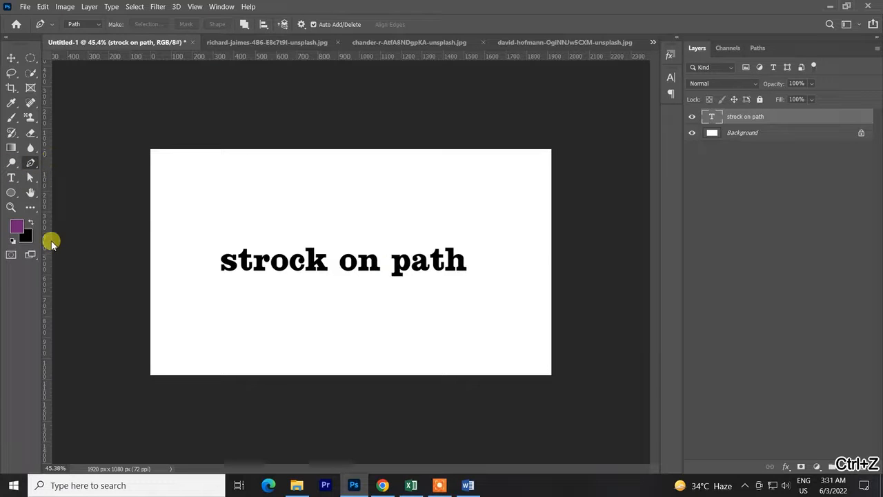
# Rasterize the "strock on path" text layer while using the Brush tool.
pyautogui.press('b')
pyautogui.rightClick(302, 175)
pyautogui.click(454, 149)
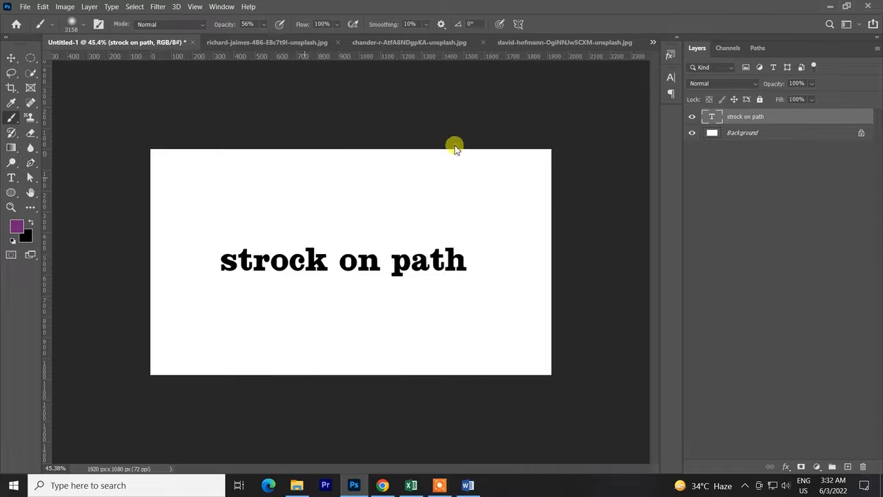
pyautogui.click(486, 198)
pyautogui.click(272, 186)
pyautogui.click(434, 197)
# Look through the brush picker's options and expand the General Brushes group.
pyautogui.rightClick(435, 200)
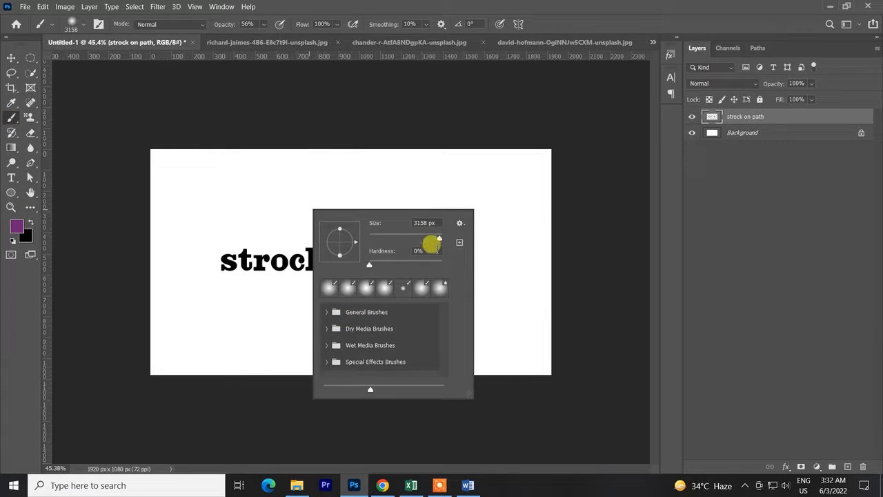
pyautogui.click(459, 223)
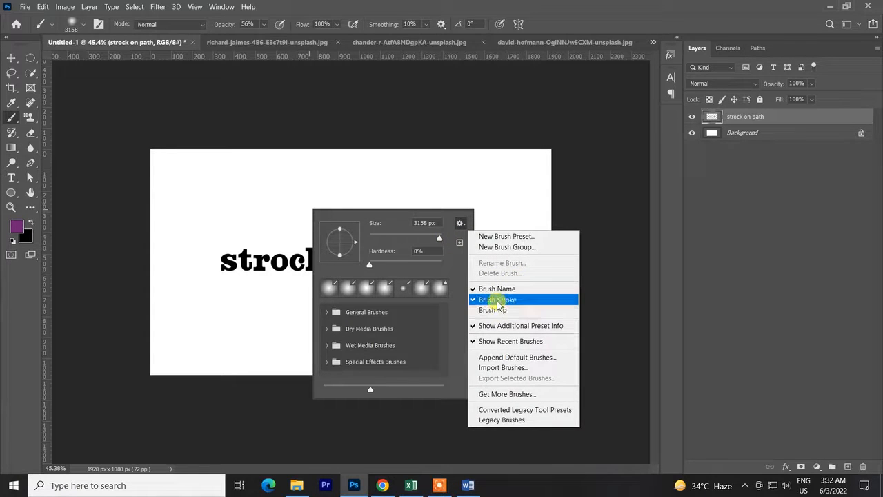
pyautogui.click(564, 213)
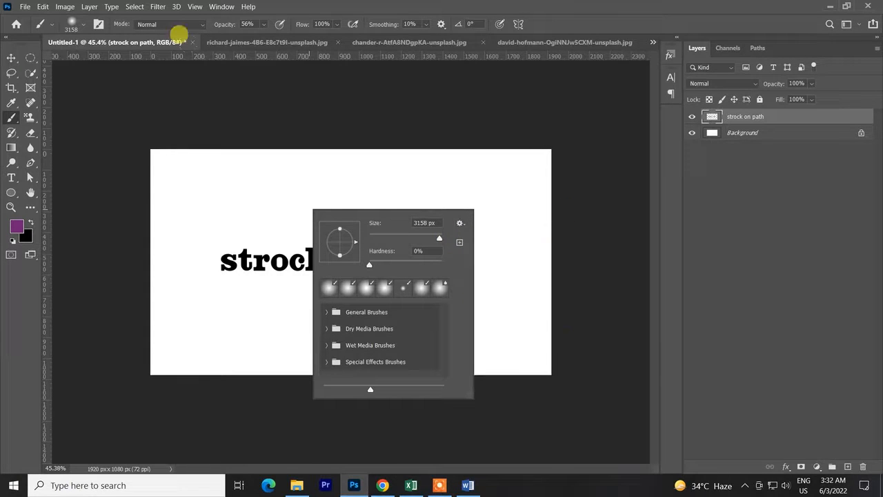
pyautogui.scroll(-1, 351, 347)
pyautogui.click(328, 312)
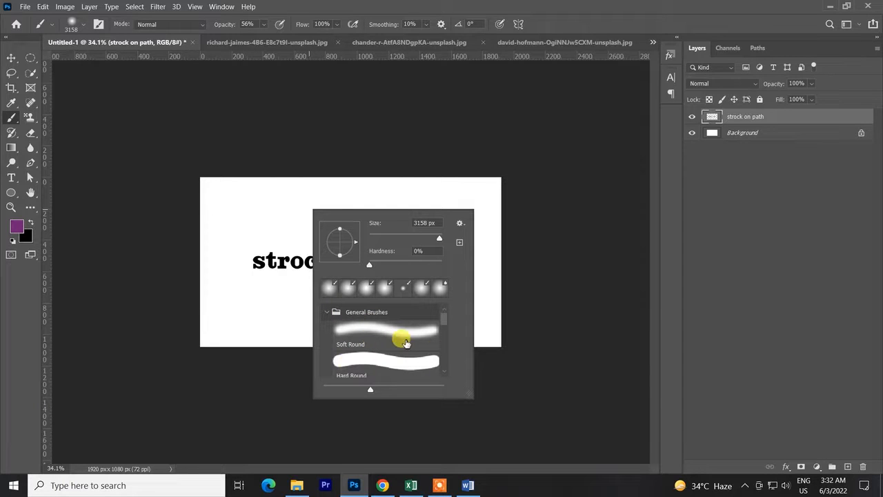
pyautogui.click(11, 117)
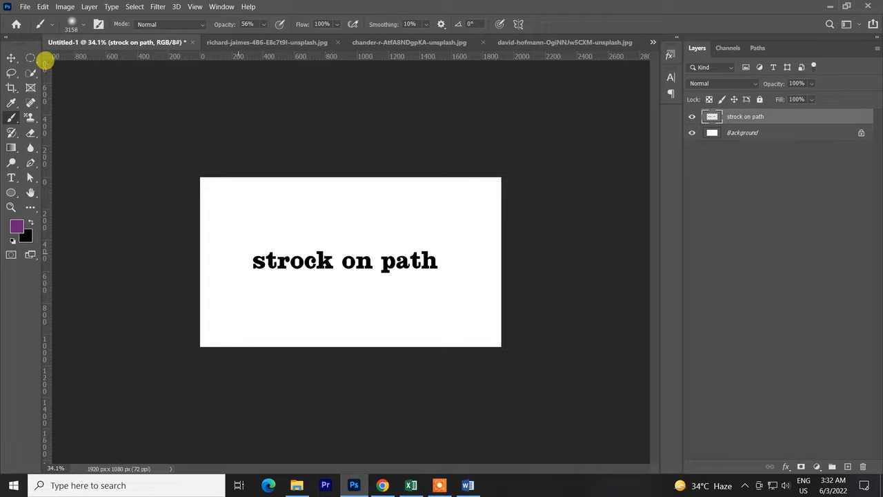
# Delete the "strock on path" layer so only the Background remains.
pyautogui.press('v')
pyautogui.moveTo(285, 258); pyautogui.dragTo(285, 270)
pyautogui.press('Delete')
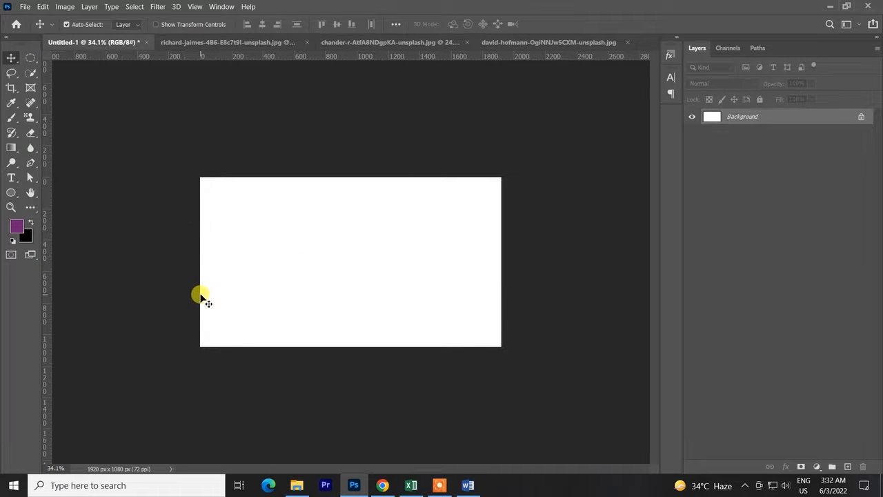
# Draw a four-point S-shaped wavy path across the canvas with the Curvature Pen tool.
pyautogui.moveTo(30, 163); pyautogui.dragTo(83, 185)
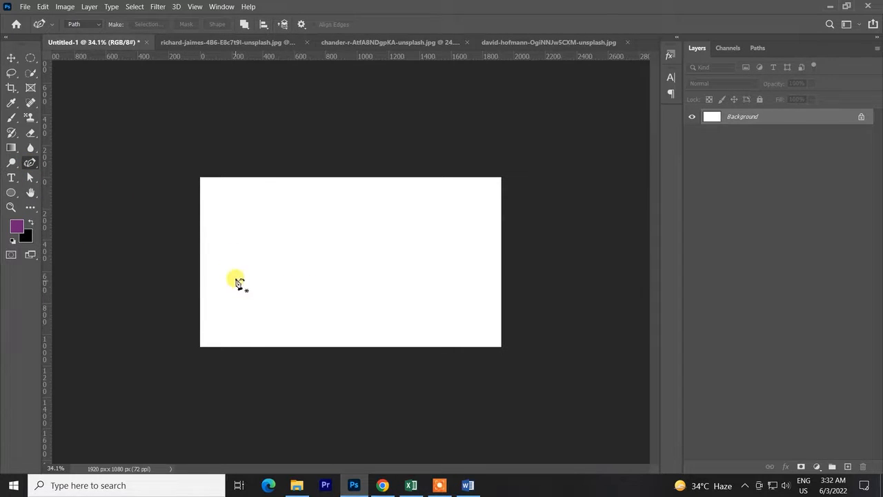
pyautogui.click(244, 263)
pyautogui.click(314, 230)
pyautogui.click(386, 270)
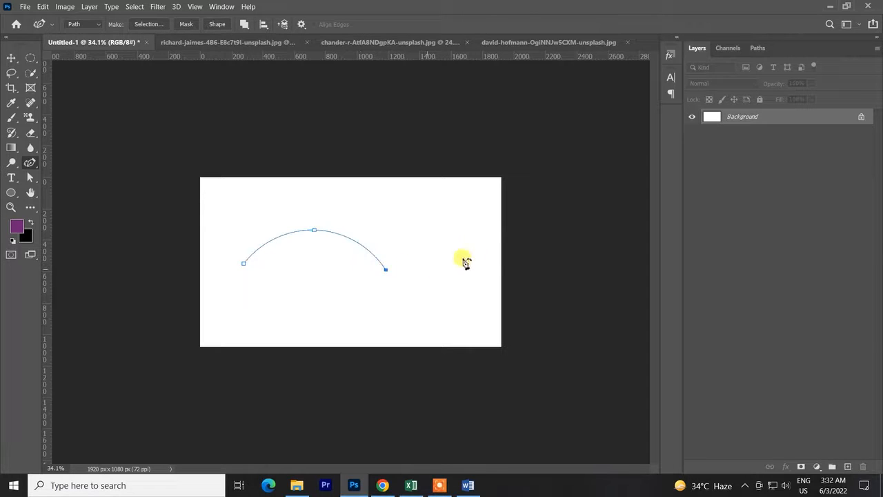
pyautogui.click(472, 241)
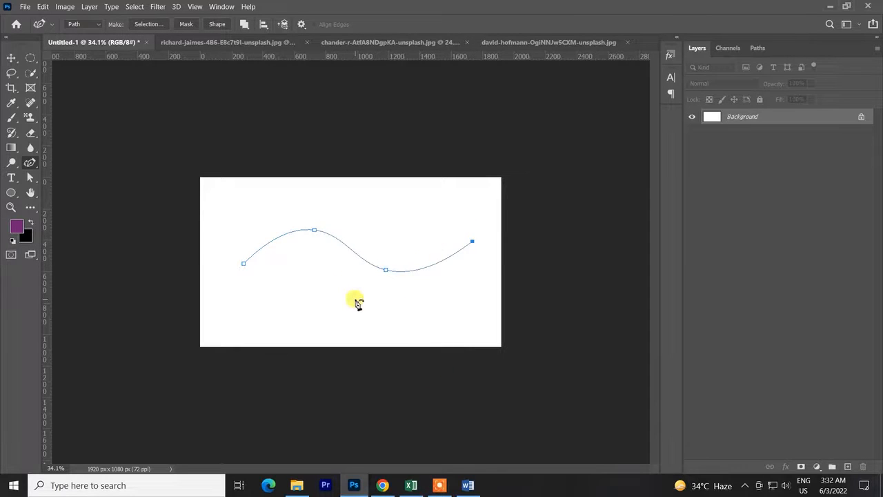
# Examine the Stroke Path tool choices and the Simulate Pressure option for the wavy path, and close the dialog without stroking.
pyautogui.scroll(3, 355, 301)
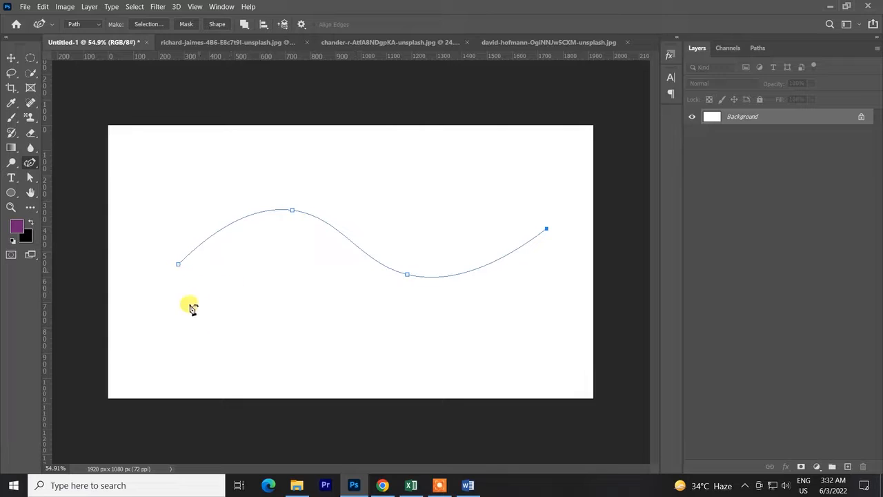
pyautogui.rightClick(285, 216)
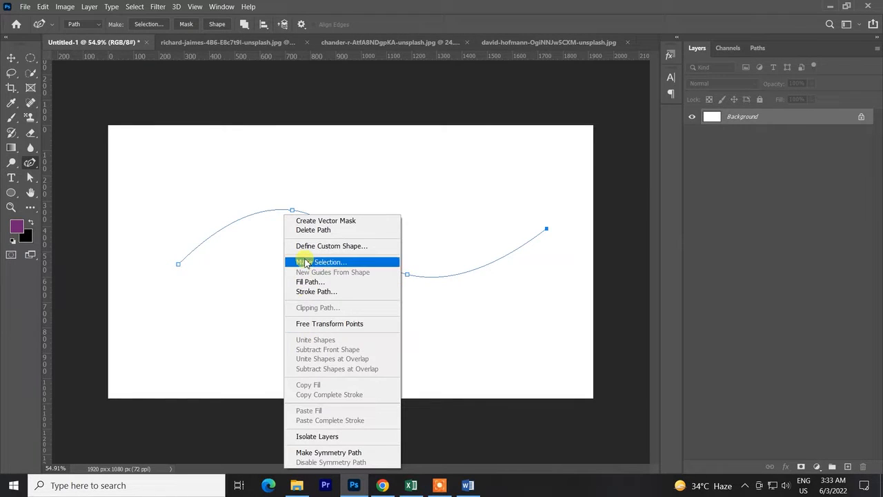
pyautogui.click(314, 292)
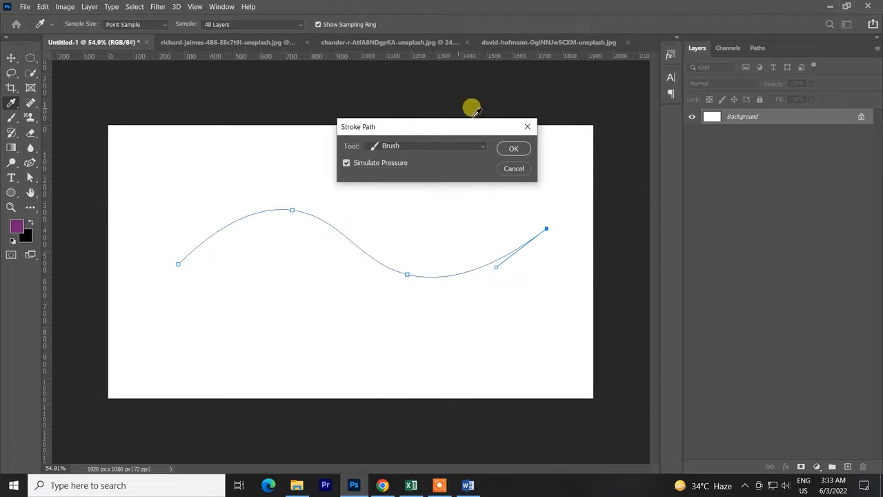
pyautogui.click(394, 145)
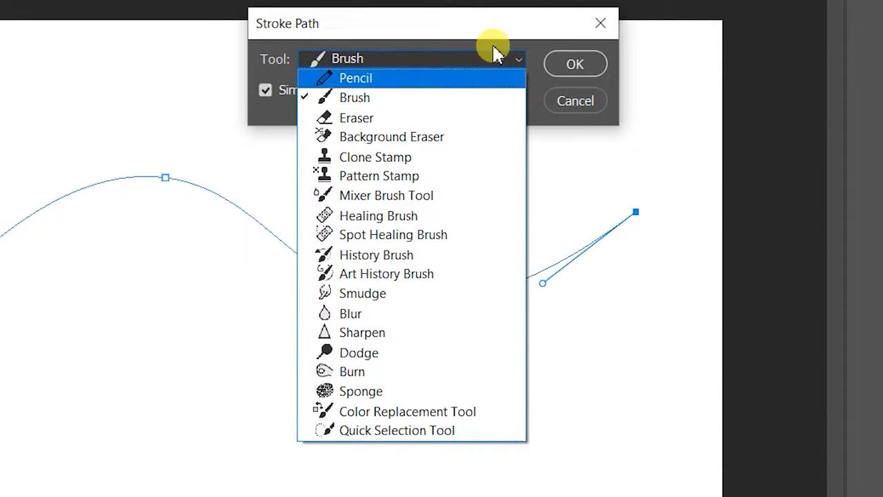
pyautogui.click(385, 96)
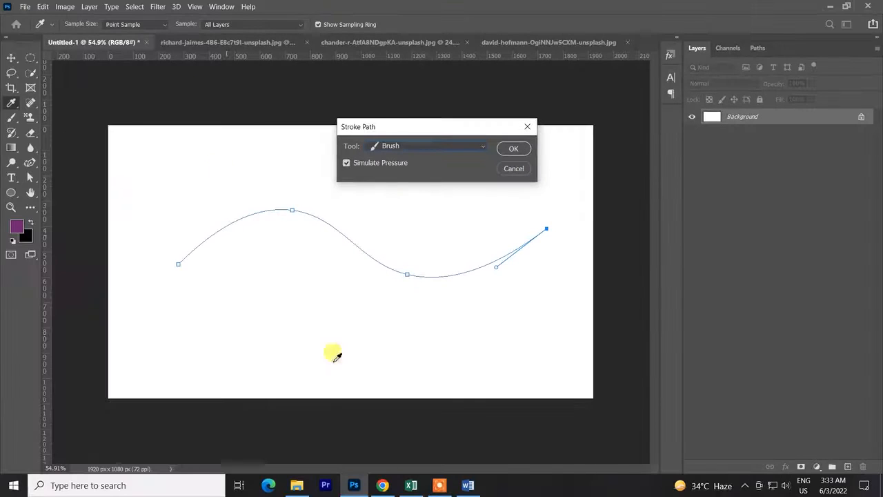
pyautogui.click(347, 163)
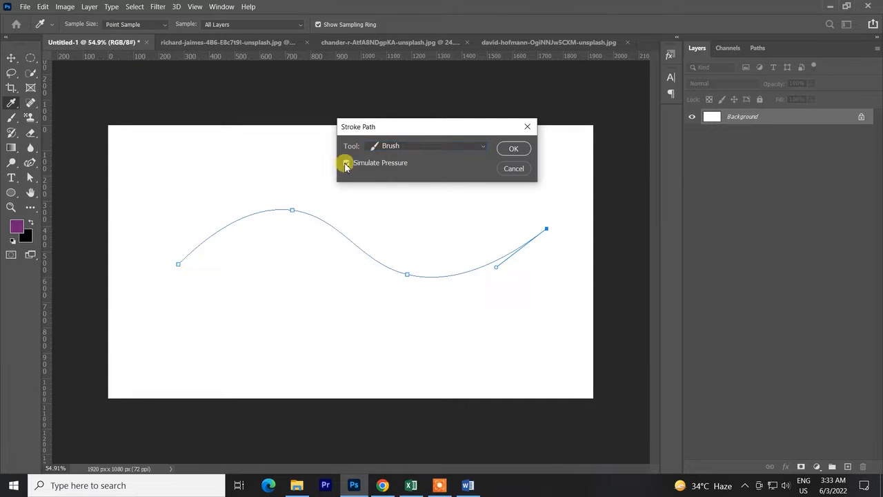
pyautogui.click(526, 129)
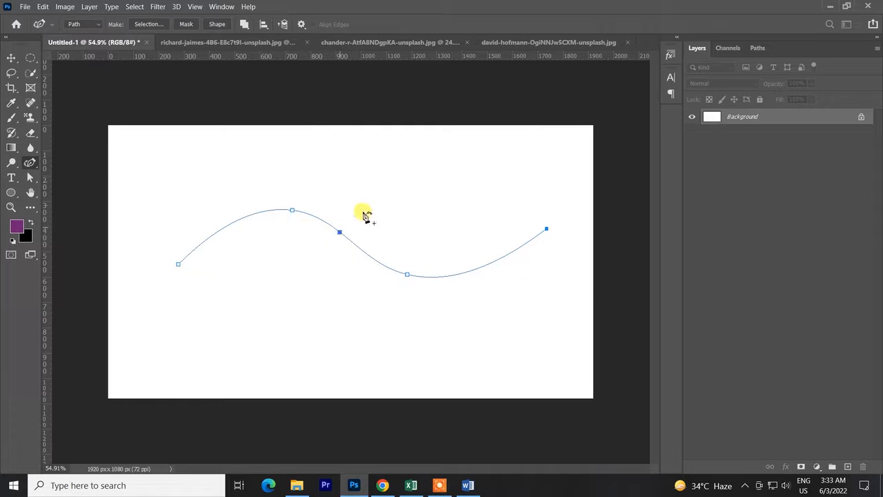
# Switch to the Brush tool and enlarge the brush picker to show more presets.
pyautogui.press('b')
pyautogui.rightClick(493, 263)
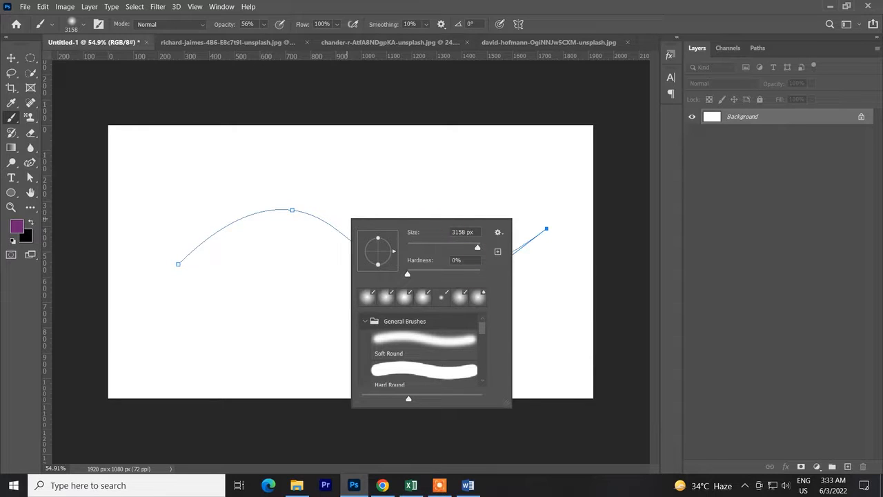
pyautogui.rightClick(285, 137)
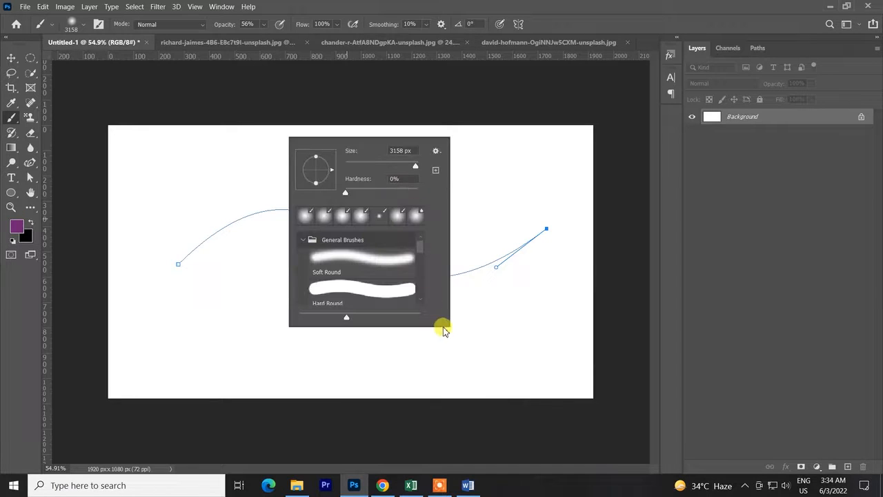
pyautogui.moveTo(446, 323); pyautogui.dragTo(517, 452)
pyautogui.press('Escape')
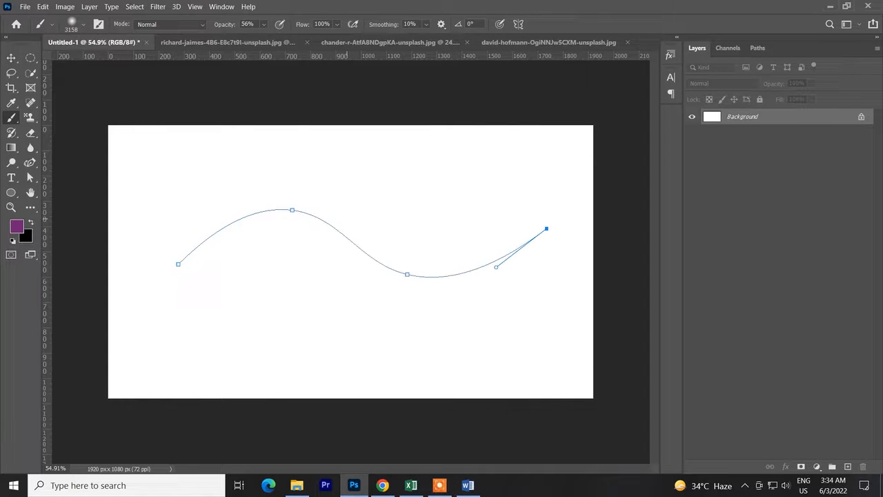
# Set the brush size to 125 px and its hardness to 10%.
pyautogui.rightClick(192, 89)
pyautogui.click(335, 165)
pyautogui.moveTo(267, 147)
pyautogui.mouseDown()
pyautogui.moveTo(188, 146)
pyautogui.moveTo(2, 177)
pyautogui.mouseUp()
pyautogui.moveTo(416, 184); pyautogui.dragTo(269, 184)
pyautogui.moveTo(290, 169); pyautogui.dragTo(213, 183)
# Choose the Hard Round Pressure Size preset from General Brushes.
pyautogui.rightClick(201, 130)
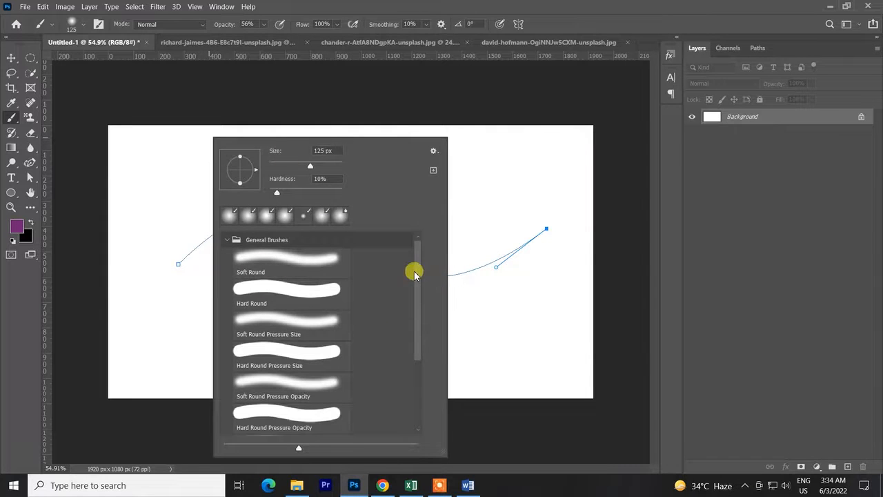
pyautogui.moveTo(418, 274)
pyautogui.mouseDown()
pyautogui.moveTo(420, 295)
pyautogui.moveTo(411, 241)
pyautogui.mouseUp()
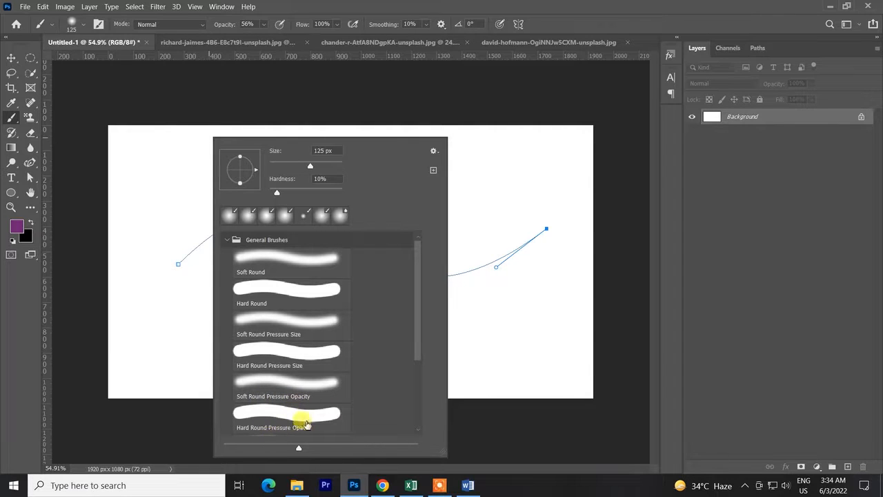
pyautogui.moveTo(418, 310); pyautogui.dragTo(420, 328)
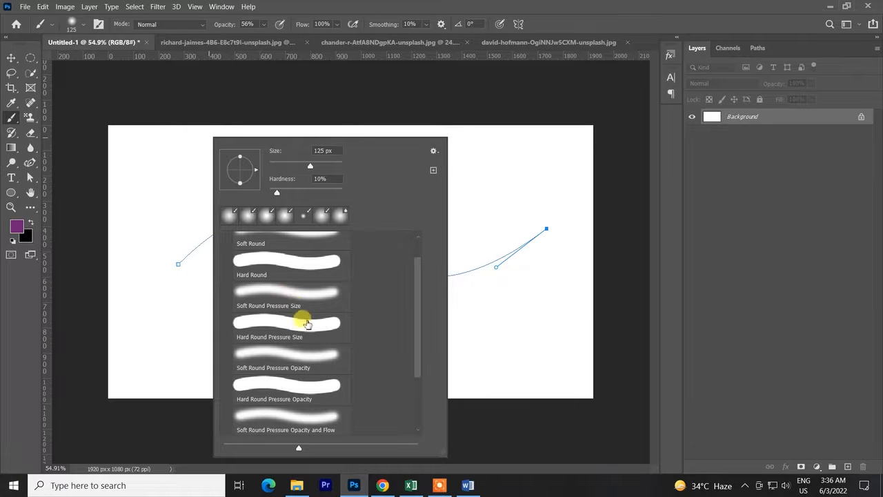
pyautogui.click(291, 322)
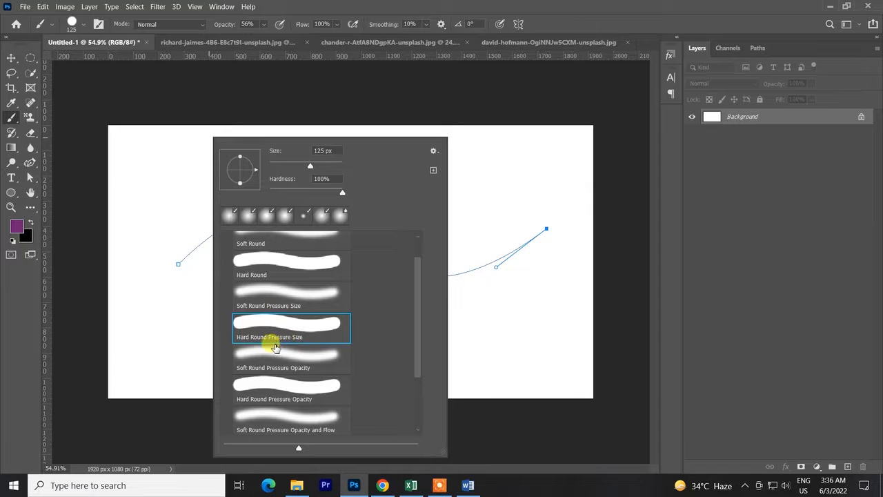
pyautogui.click(491, 84)
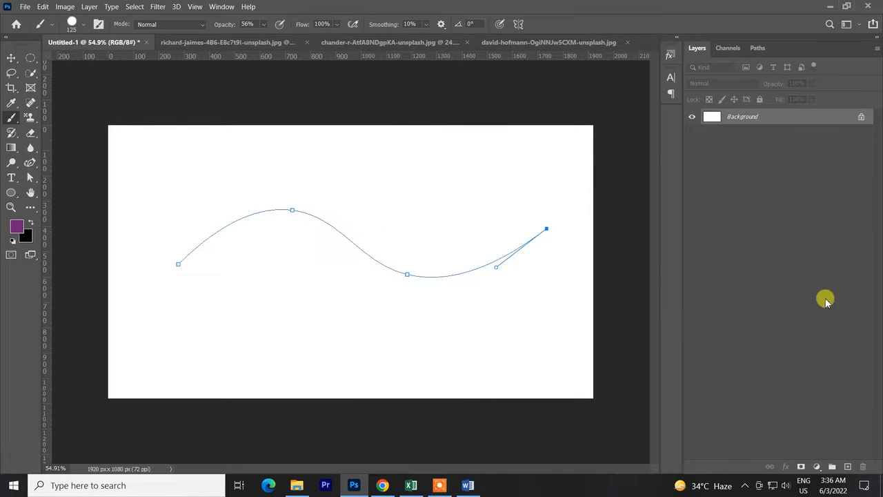
# Add a new layer and stroke the wavy path on it in purple using the Brush with Simulate Pressure on.
pyautogui.click(850, 468)
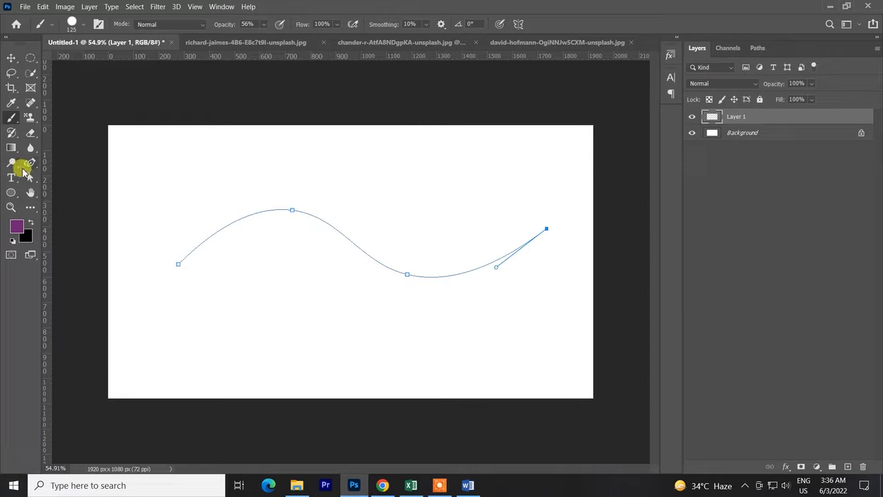
pyautogui.press('p')
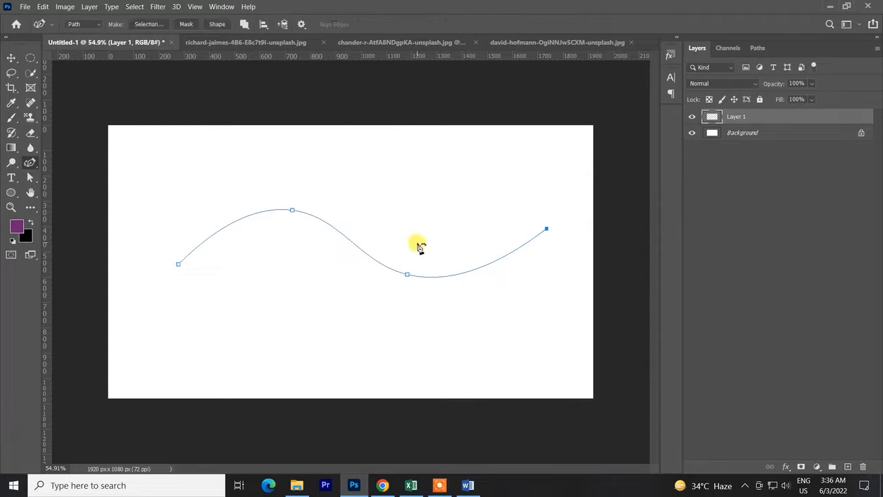
pyautogui.rightClick(365, 242)
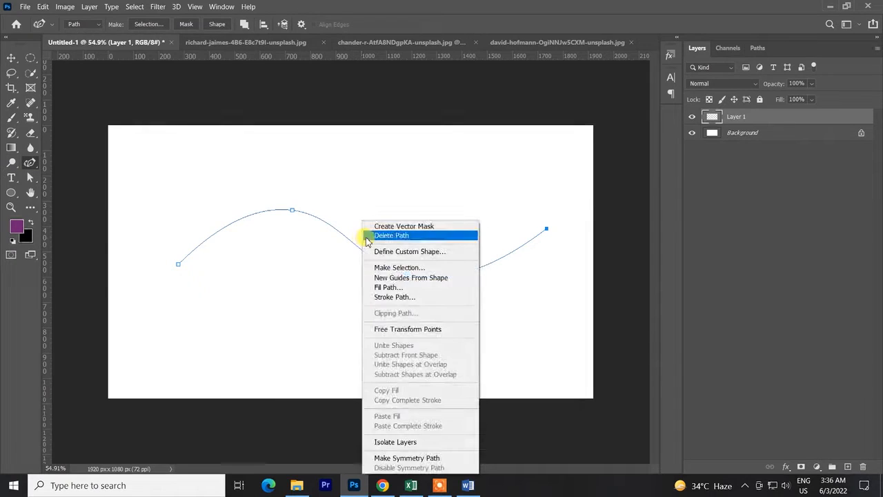
pyautogui.click(399, 297)
pyautogui.click(395, 146)
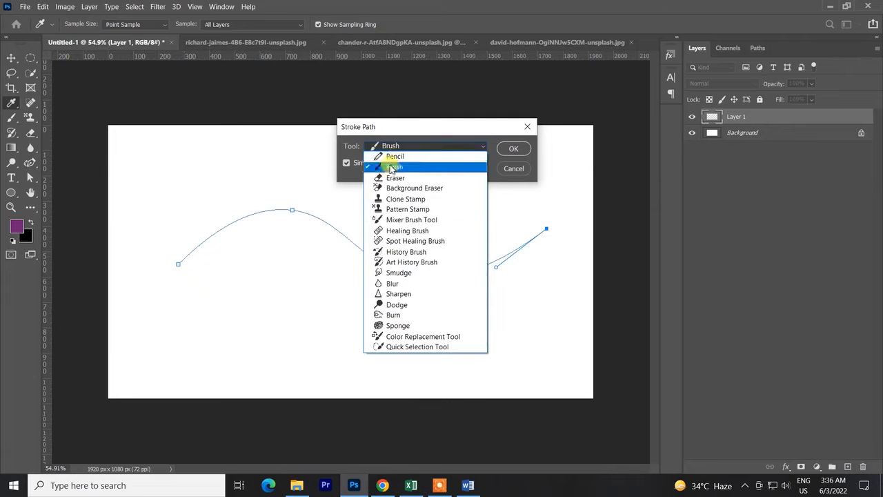
pyautogui.click(396, 167)
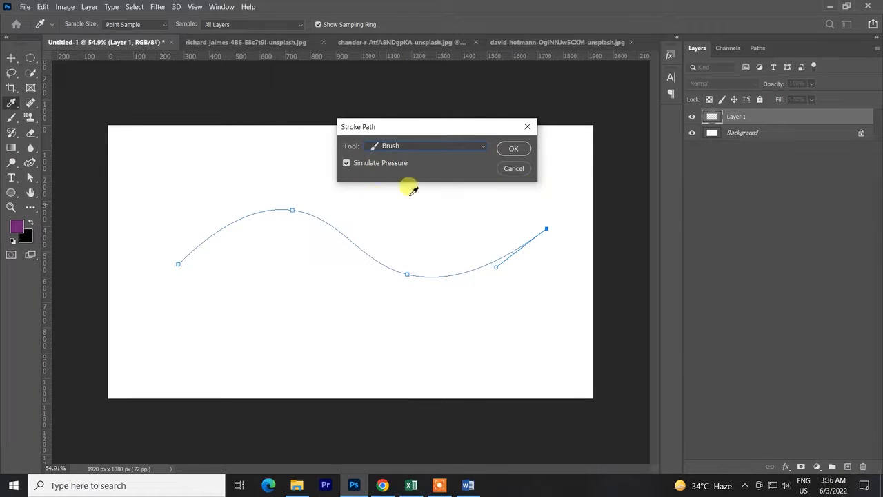
pyautogui.click(514, 149)
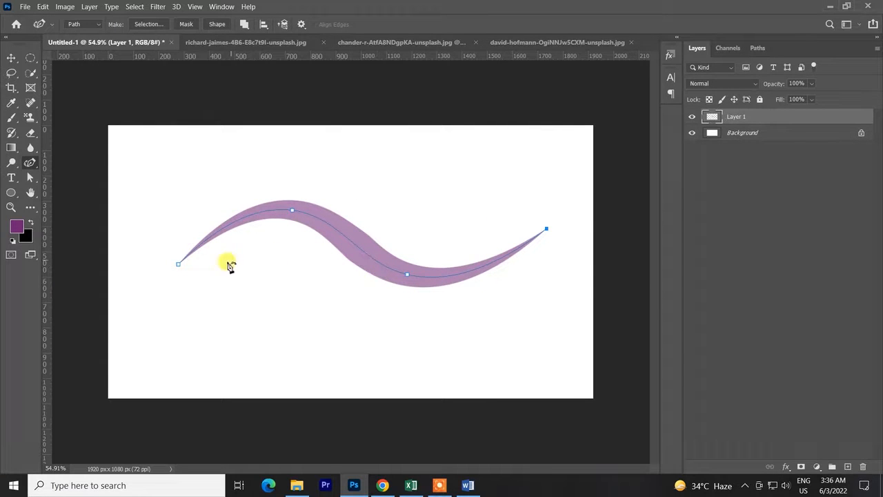
# Swap the foreground and background colours to make black the foreground, and undo the purple stroke on the path.
pyautogui.click(293, 210)
pyautogui.hotkey('ctrl', 'z')
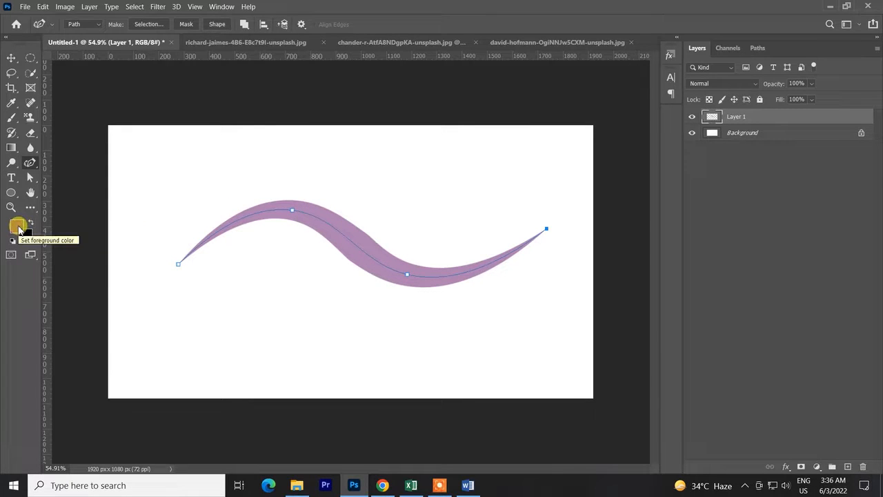
pyautogui.press('x')
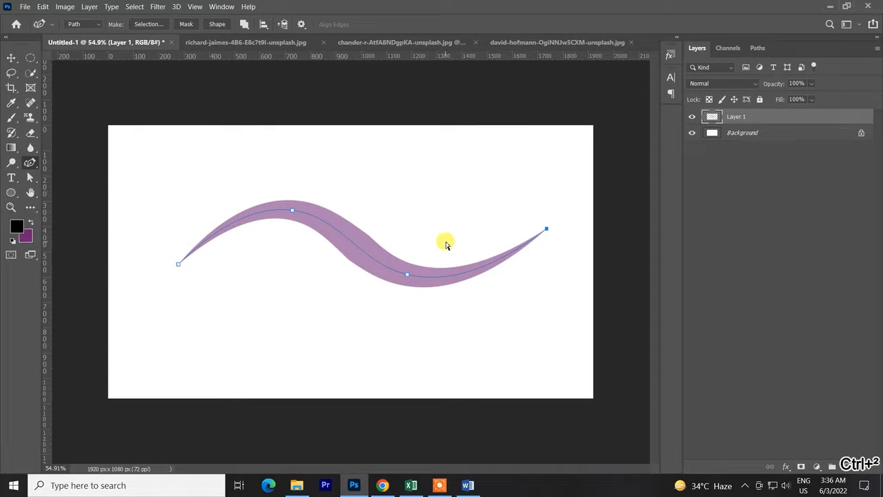
pyautogui.hotkey('ctrl', 'z')
# Stroke the wavy path in black with the 56% opacity Brush and Simulate Pressure on, and undo the stroke.
pyautogui.rightClick(421, 206)
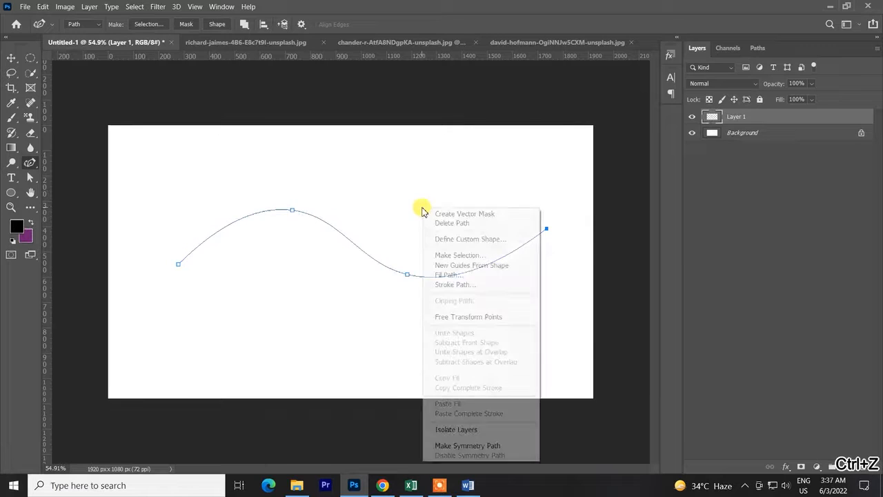
pyautogui.click(453, 284)
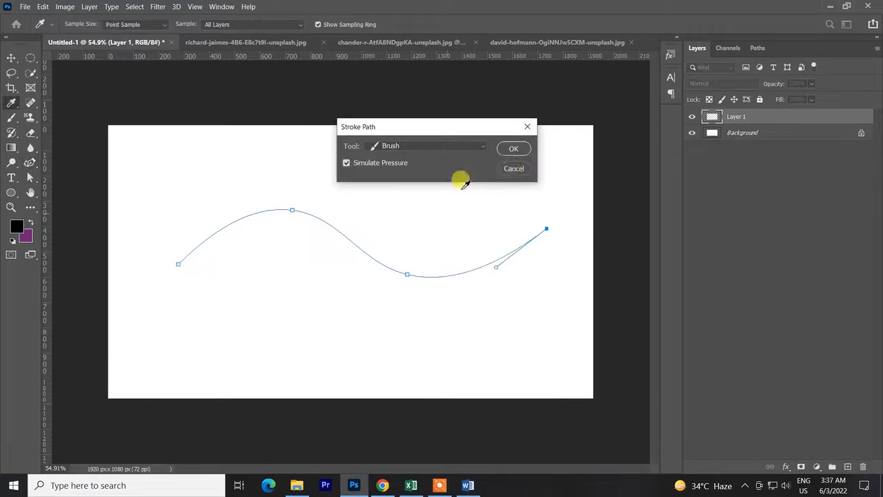
pyautogui.click(515, 149)
pyautogui.hotkey('ctrl', 'z')
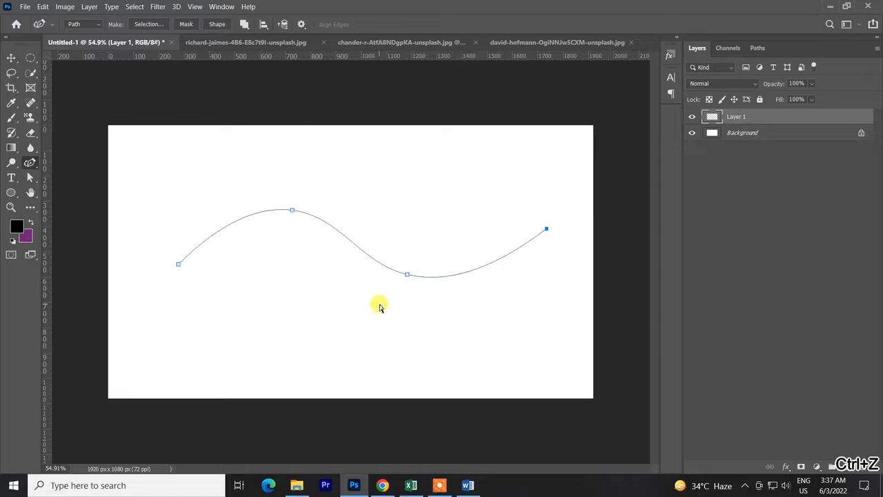
pyautogui.rightClick(388, 209)
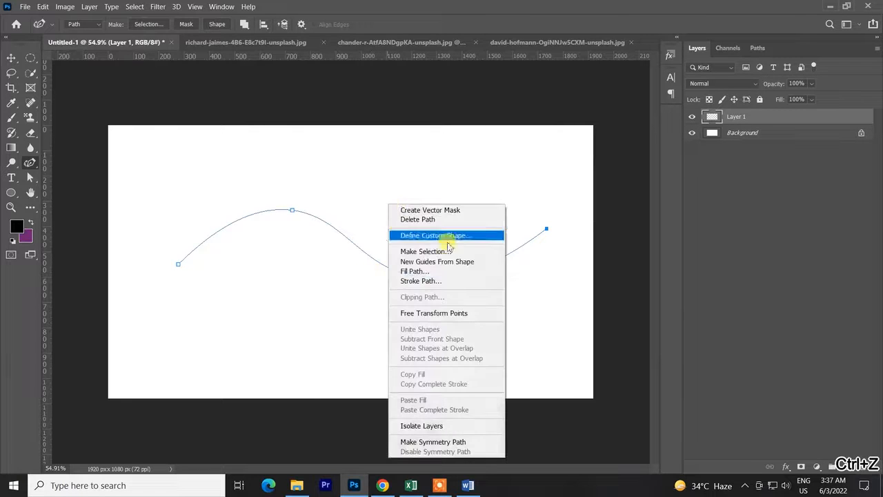
pyautogui.click(336, 189)
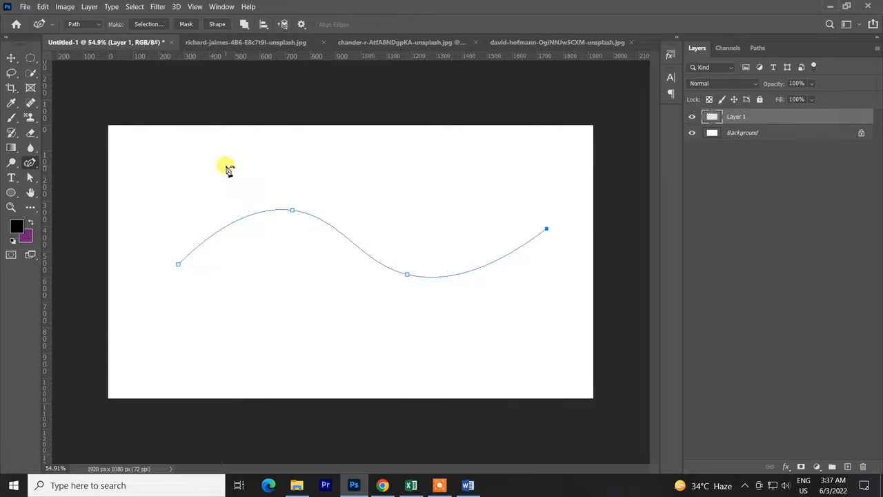
# Switch to the Brush tool, choose the Hard Round preset from General Brushes, and undo the stray dab at the canvas edge.
pyautogui.press('b')
pyautogui.rightClick(261, 169)
pyautogui.scroll(1, 342, 309)
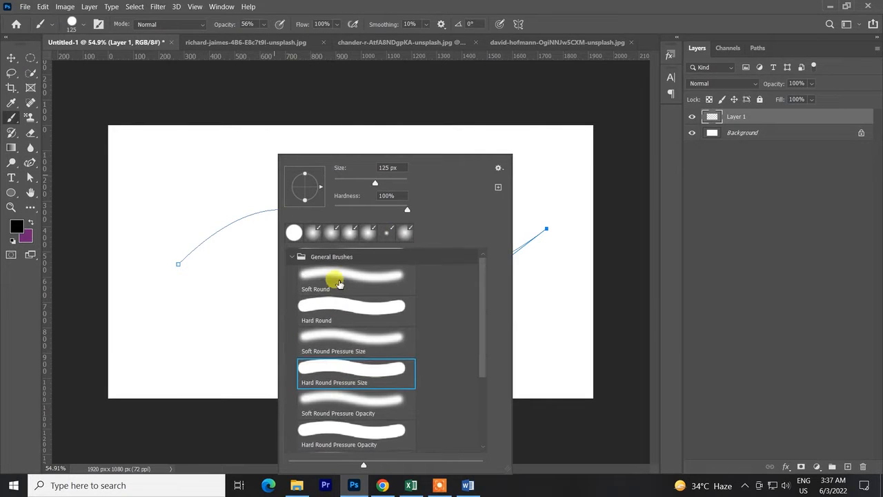
pyautogui.click(335, 304)
pyautogui.click(393, 107)
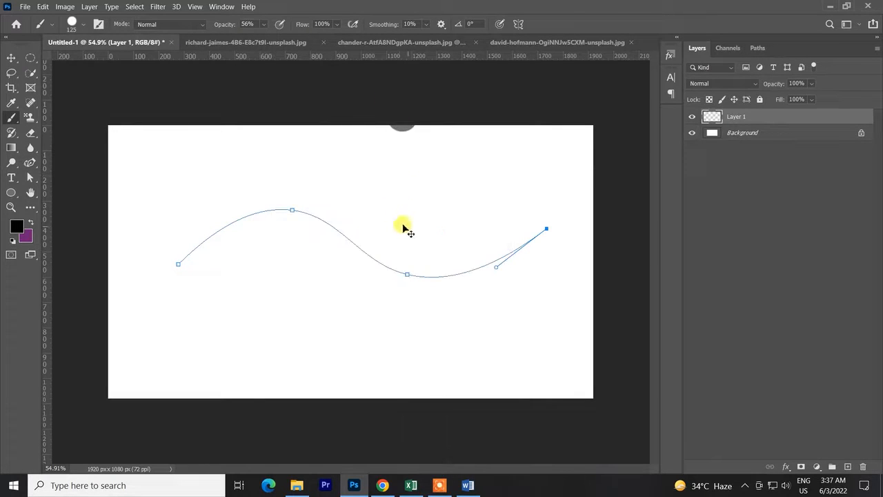
pyautogui.hotkey('ctrl', 'z')
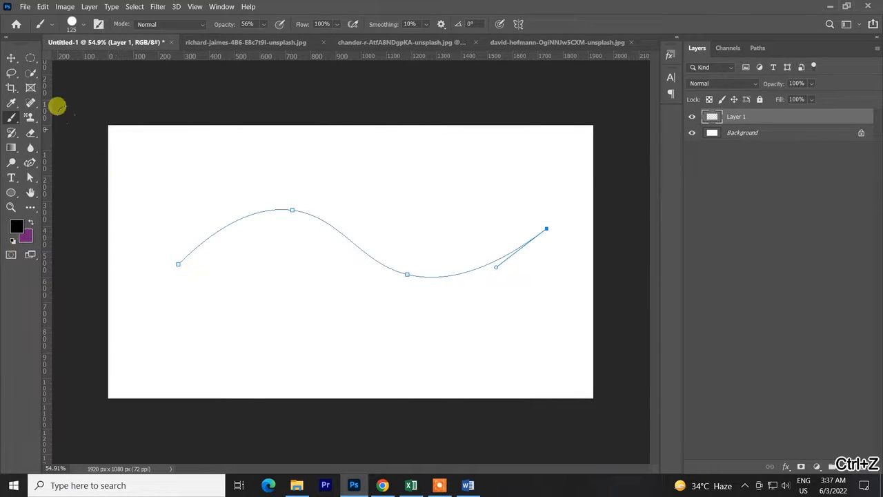
# Set the brush opacity to 100% and choose the Hard Round Pressure Size preset again.
pyautogui.moveTo(225, 29); pyautogui.dragTo(514, 54)
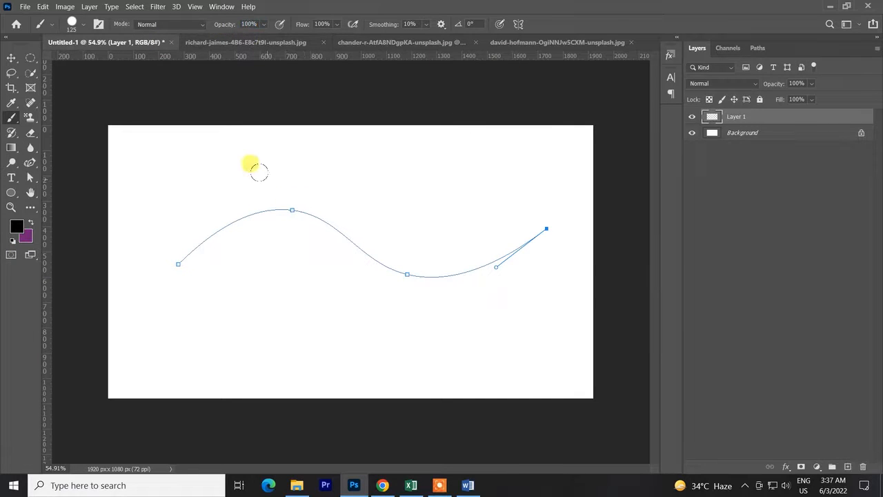
pyautogui.rightClick(253, 165)
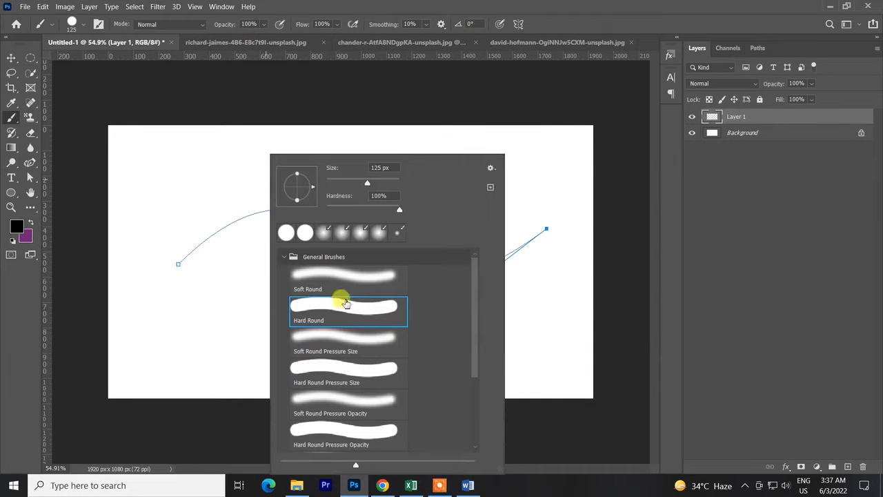
pyautogui.click(345, 375)
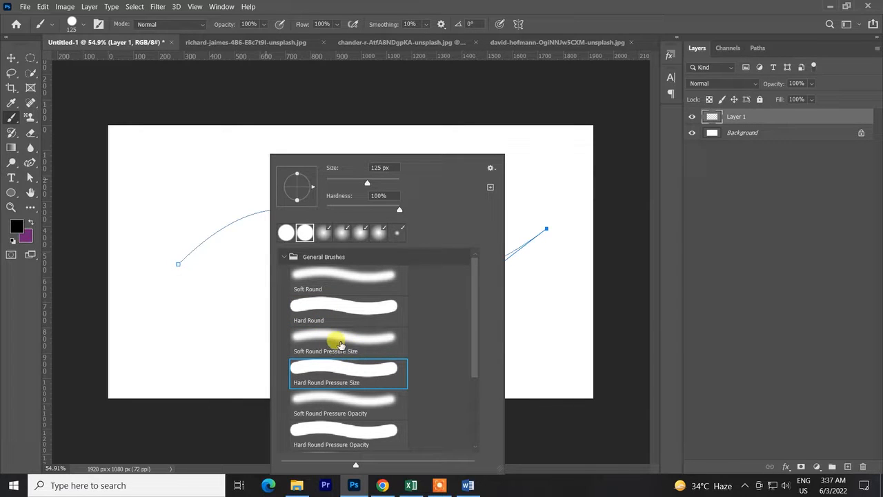
pyautogui.click(588, 95)
pyautogui.rightClick(448, 258)
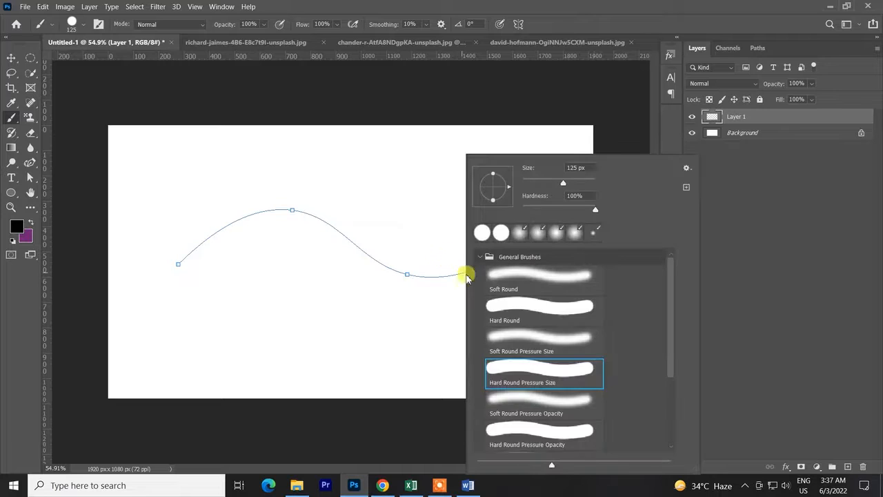
pyautogui.click(357, 152)
pyautogui.hotkey('ctrl', 'z')
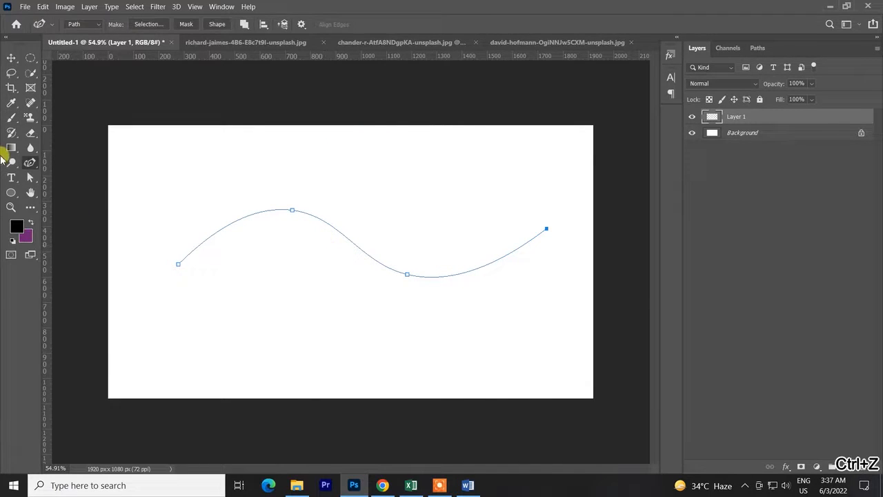
# Switch to the Curvature Pen and stroke the wavy path in black with the full-opacity Brush and Simulate Pressure on.
pyautogui.click(30, 162)
pyautogui.rightClick(302, 228)
pyautogui.click(303, 296)
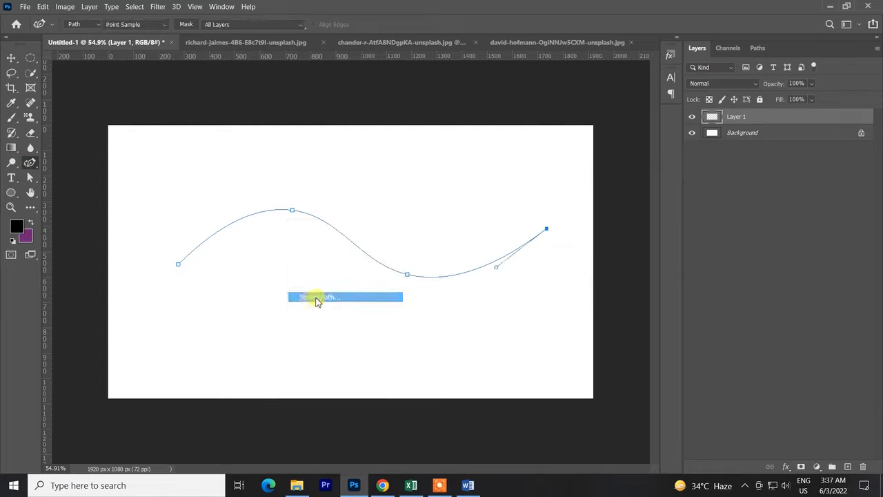
pyautogui.click(511, 151)
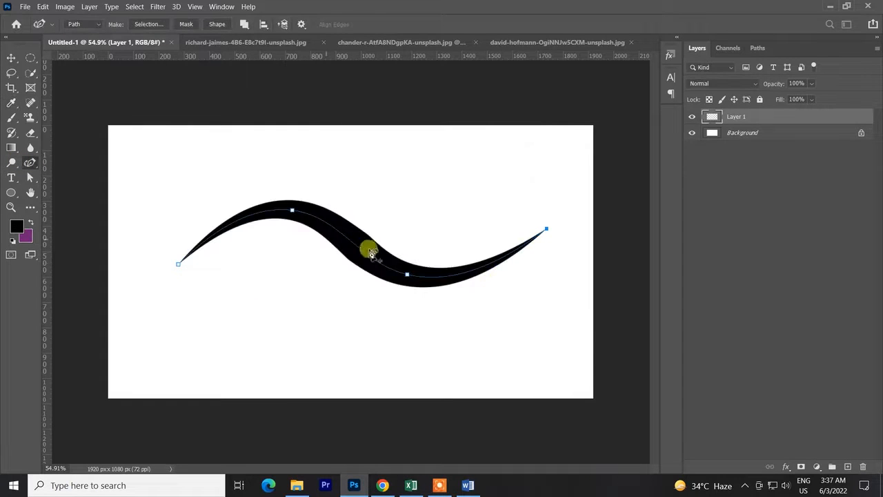
# Undo and redo the black tapered stroke to compare it with the bare path, and remove the stroke again.
pyautogui.hotkey('ctrl', 'z')
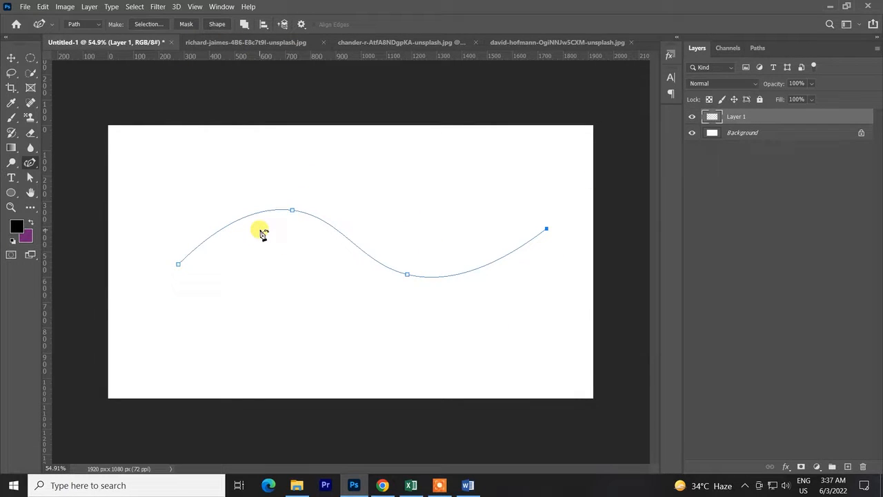
pyautogui.hotkey('ctrl', 'shift', 'z')
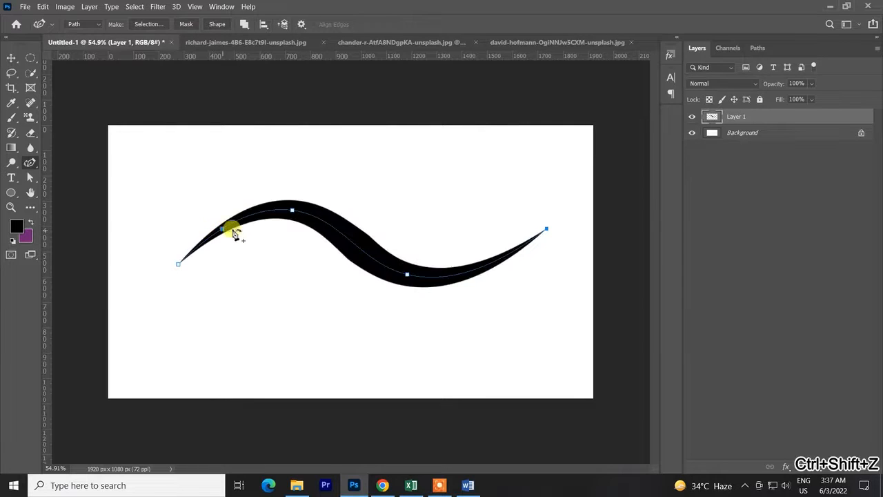
pyautogui.click(544, 231)
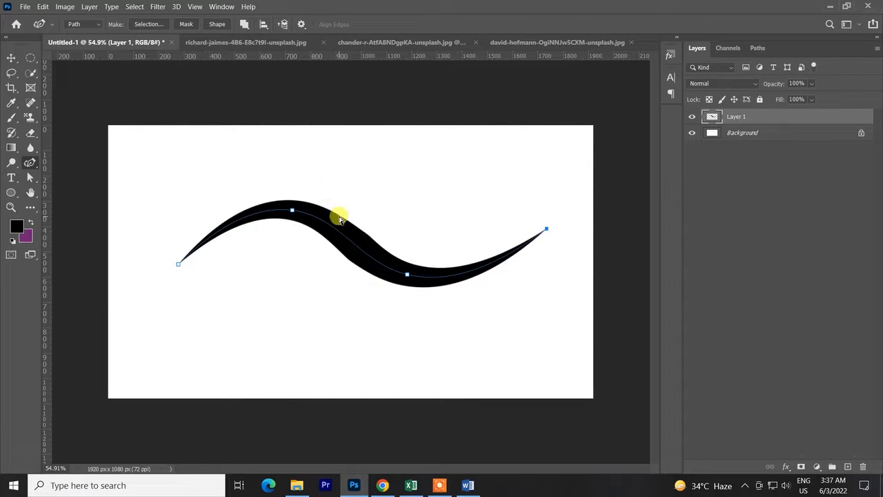
pyautogui.hotkey('ctrl', 'z')
# Repeat the black Brush stroke along the wavy path with Simulate Pressure on, and undo it.
pyautogui.rightClick(399, 244)
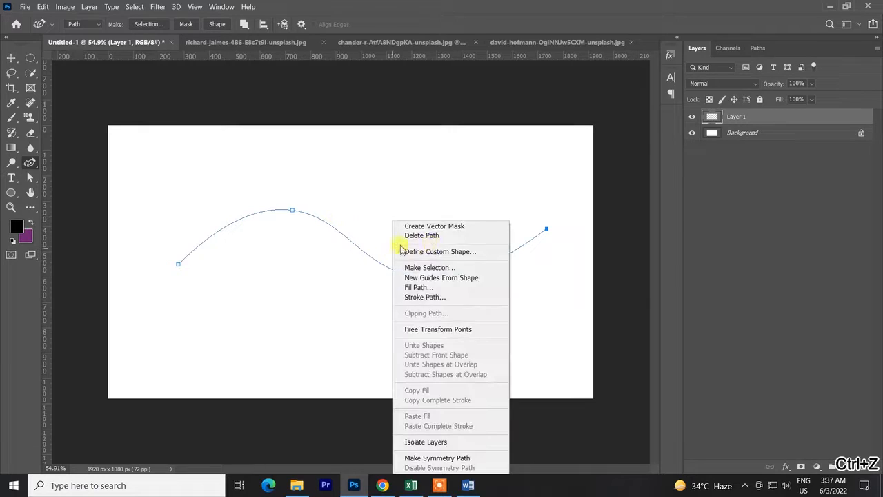
pyautogui.click(424, 297)
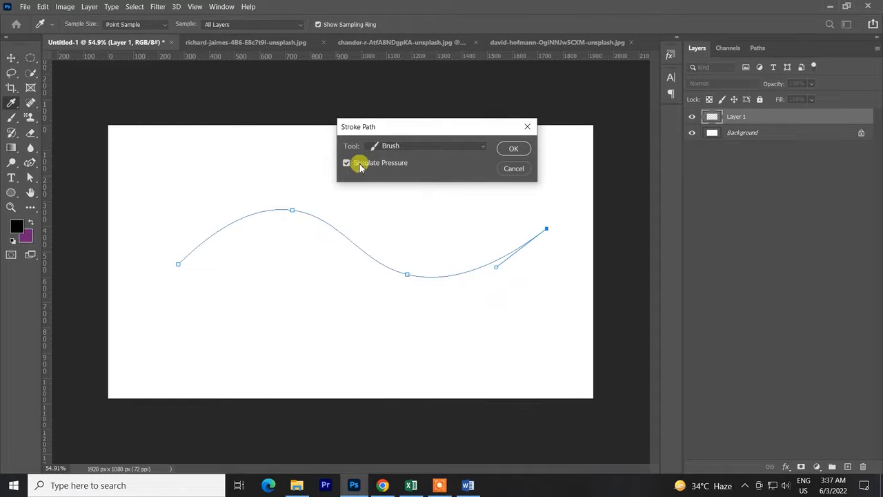
pyautogui.click(513, 150)
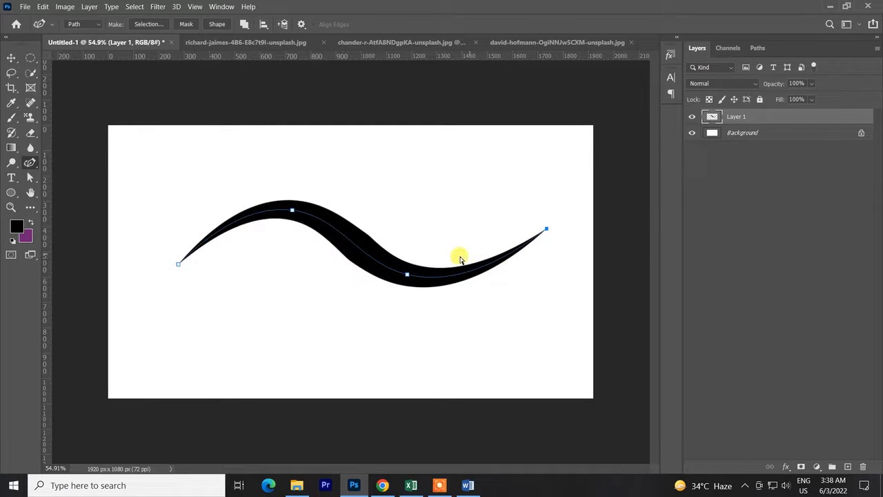
pyautogui.hotkey('ctrl', 'z')
# Stroke the wavy path using the Brush with Simulate Pressure turned off, and undo the stroke.
pyautogui.rightClick(392, 221)
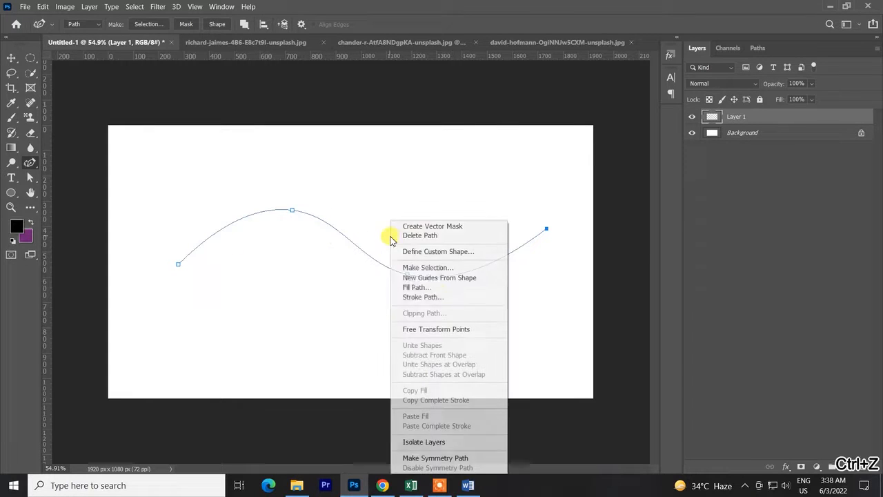
pyautogui.click(435, 297)
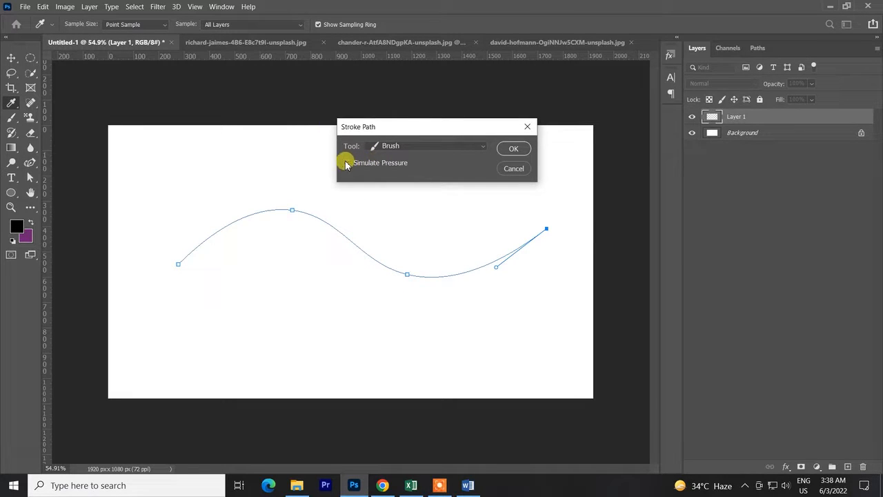
pyautogui.click(511, 149)
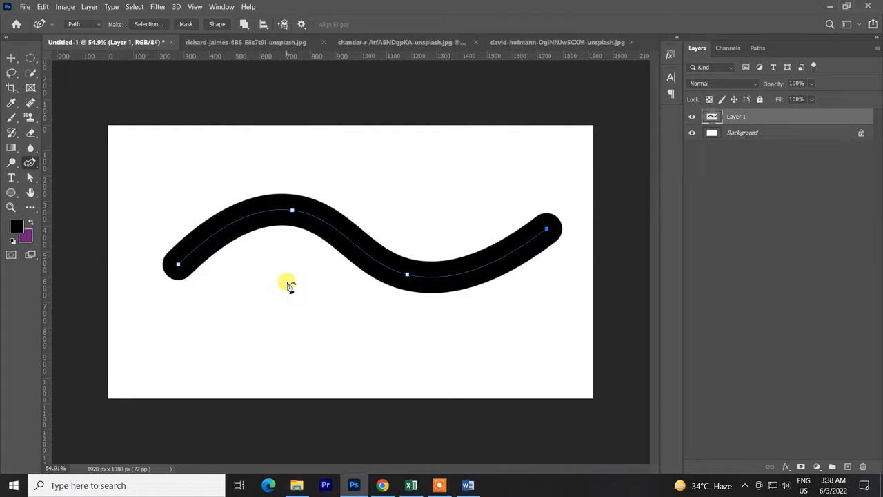
pyautogui.hotkey('ctrl', 'z')
# Turn Simulate Pressure back on, stroke the wavy path with the Brush, and undo the stroke.
pyautogui.rightClick(409, 276)
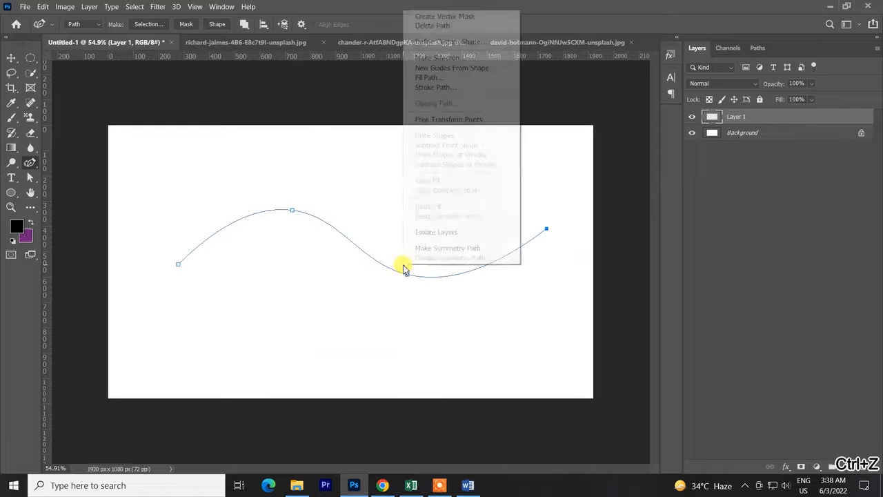
pyautogui.click(435, 89)
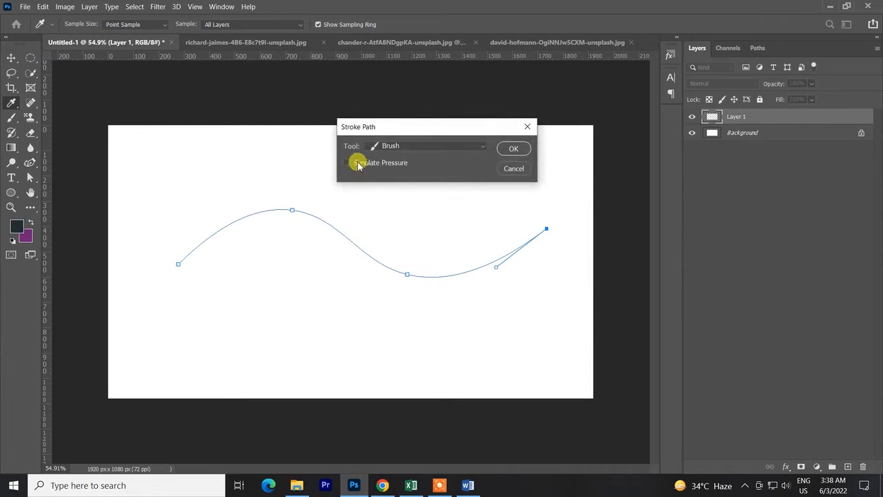
pyautogui.click(514, 147)
pyautogui.hotkey('ctrl', 'z')
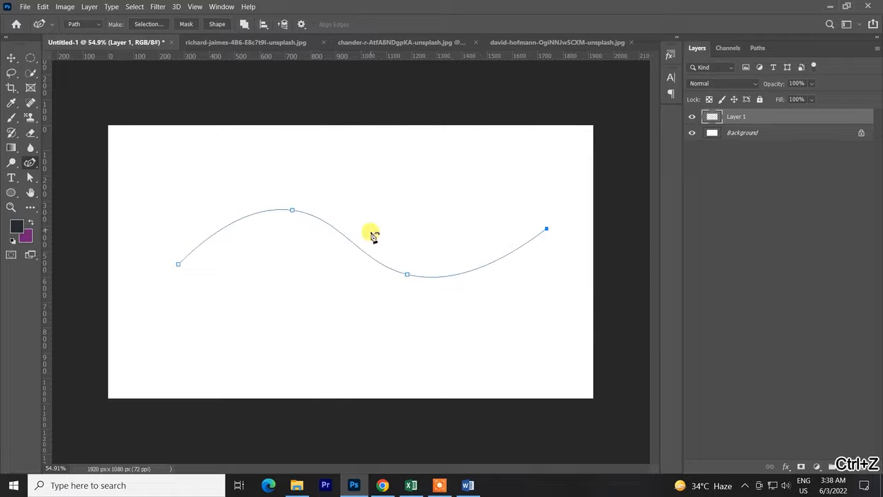
# Set the foreground color to pure black.
pyautogui.click(17, 225)
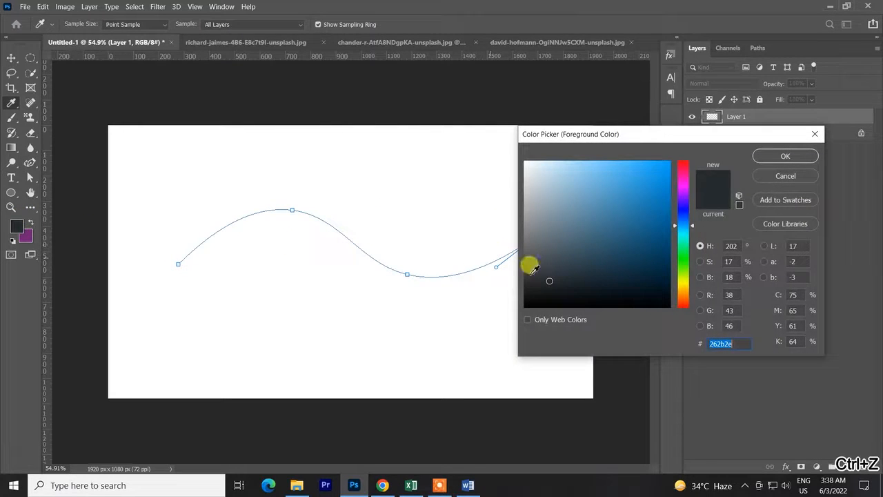
pyautogui.moveTo(529, 262); pyautogui.dragTo(524, 304)
pyautogui.click(766, 158)
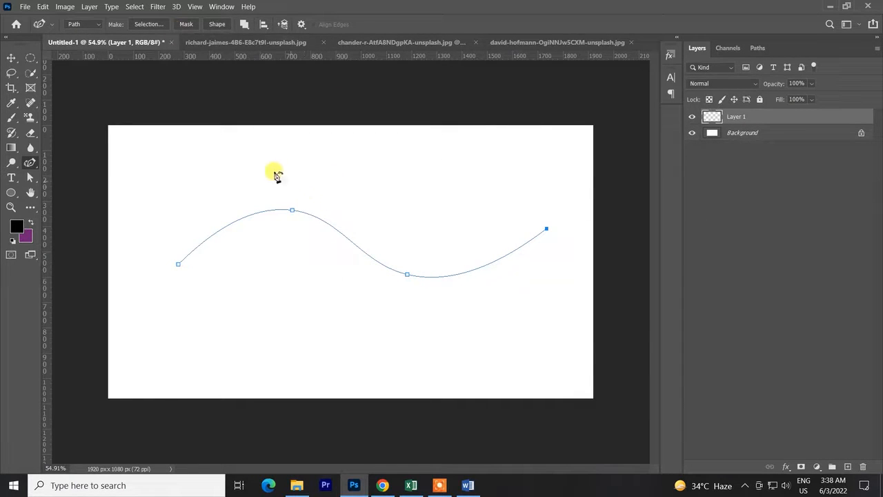
# Resize the brush to 17 px and stroke the wavy path using the Brush with Simulate Pressure on.
pyautogui.press('b')
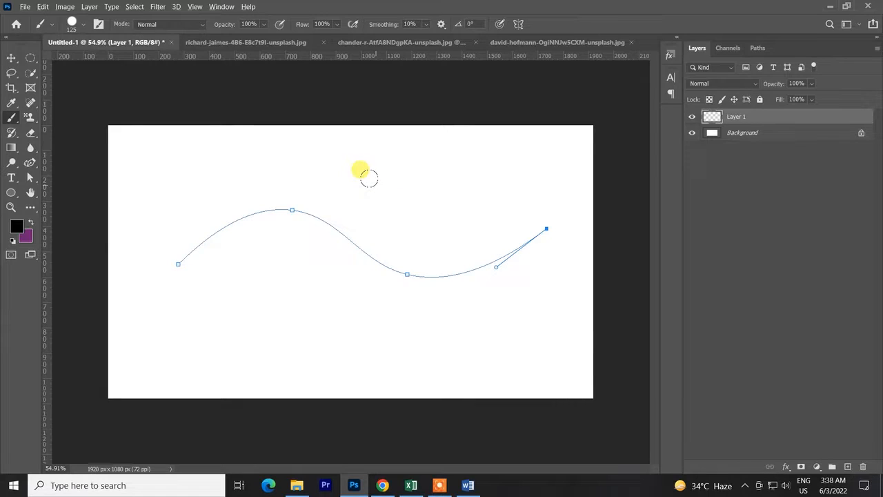
pyautogui.moveTo(369, 178)
pyautogui.mouseDown()
pyautogui.moveTo(375, 184)
pyautogui.moveTo(365, 188)
pyautogui.mouseUp()
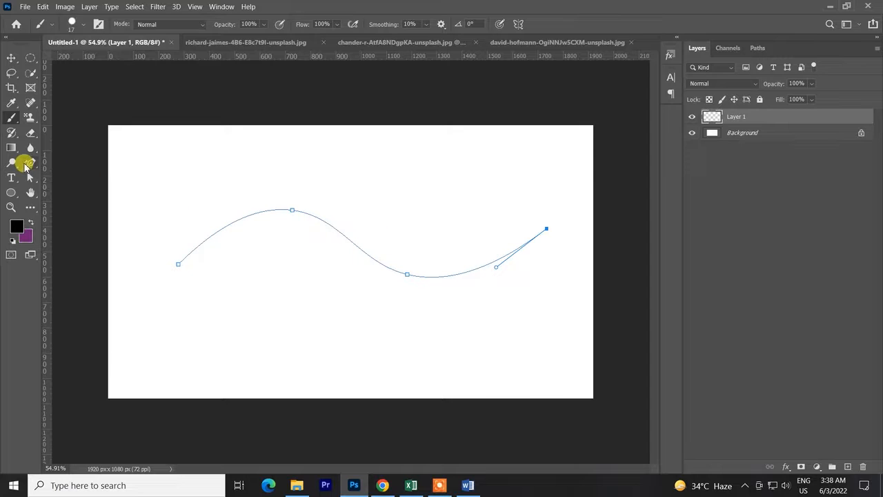
pyautogui.click(31, 162)
pyautogui.rightClick(378, 262)
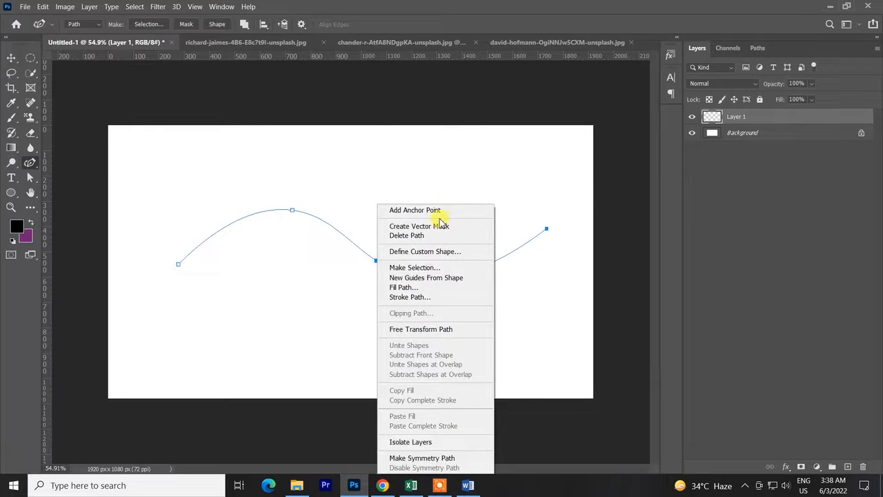
pyautogui.click(410, 296)
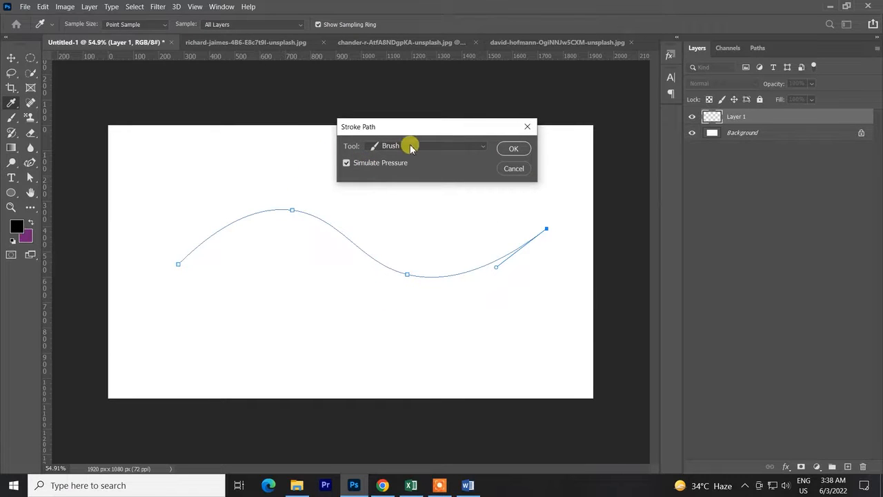
pyautogui.click(511, 150)
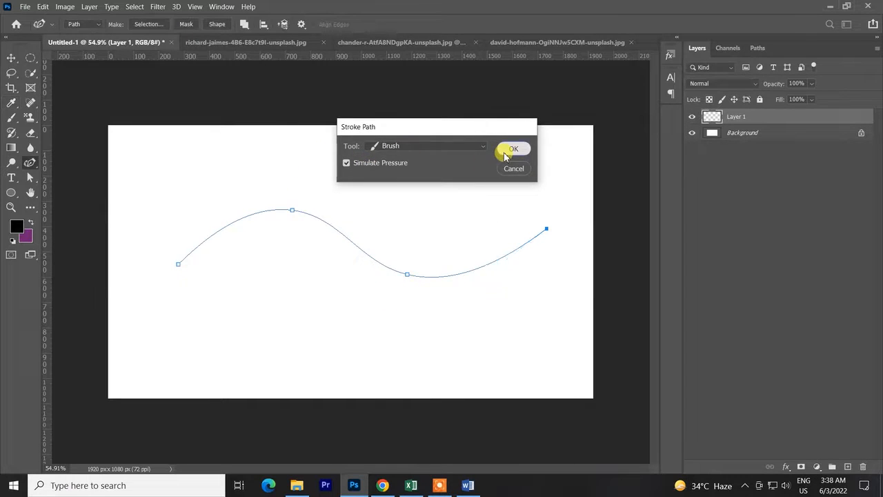
# Deselect the work path so that only the black tapered stroke shows on the canvas.
pyautogui.click(11, 58)
pyautogui.click(477, 191)
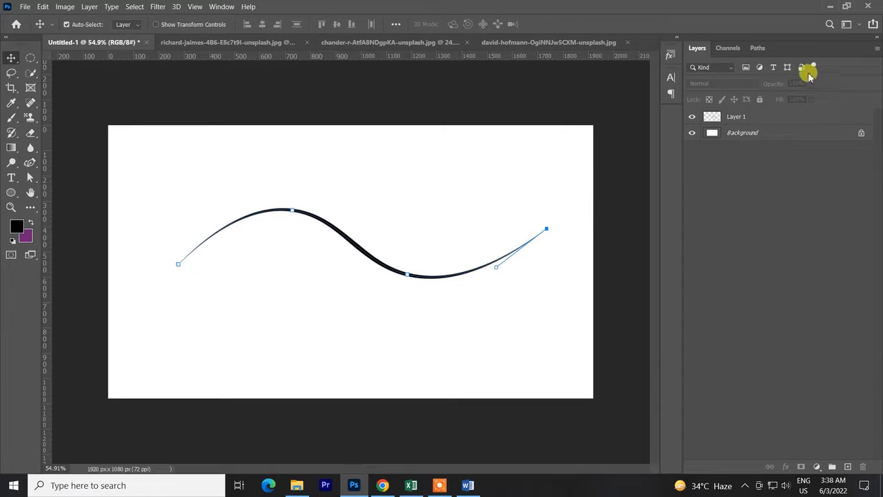
pyautogui.click(758, 48)
pyautogui.click(759, 227)
pyautogui.scroll(1, 414, 253)
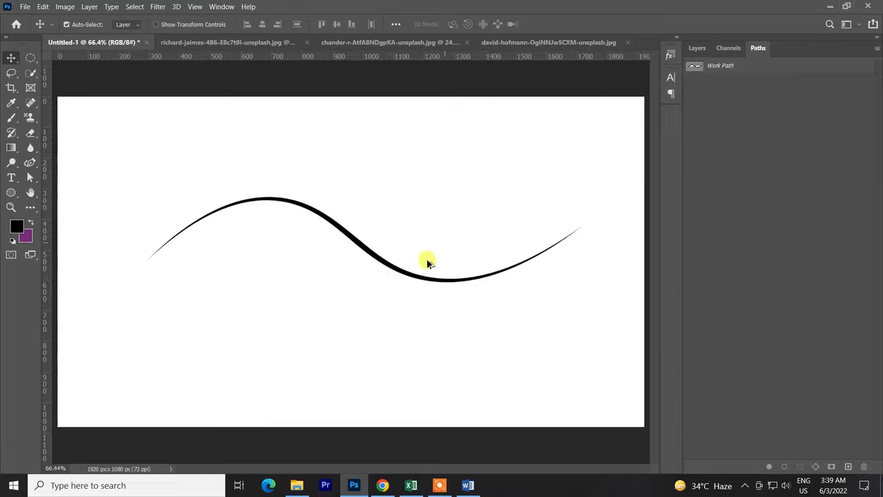
# Select Layer 1 and shift its stroke slightly with Free Transform, centring it at about X 978 px, Y 481 px.
pyautogui.click(697, 49)
pyautogui.click(740, 120)
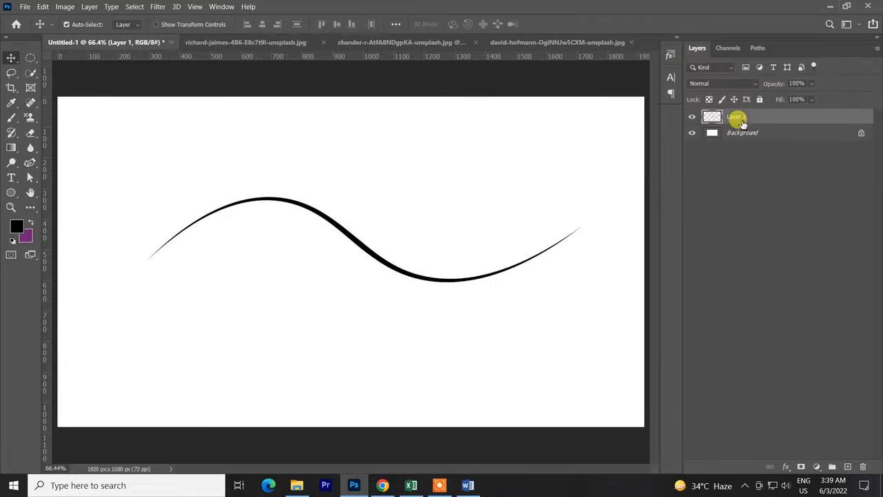
pyautogui.hotkey('ctrl', 't')
pyautogui.moveTo(412, 253)
pyautogui.mouseDown()
pyautogui.moveTo(394, 249)
pyautogui.moveTo(418, 251)
pyautogui.mouseUp()
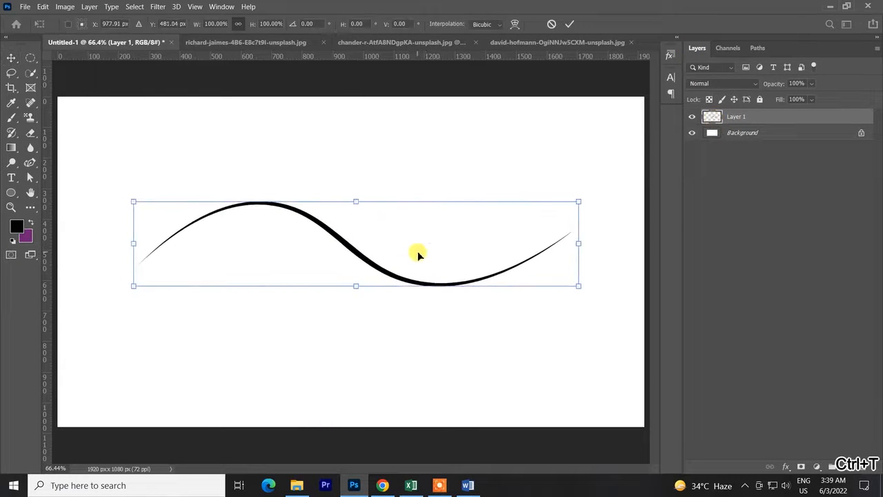
pyautogui.click(570, 24)
# Move the stroke on Layer 1 slightly down, to about 361 px below the canvas's upper edge.
pyautogui.scroll(-4, 477, 241)
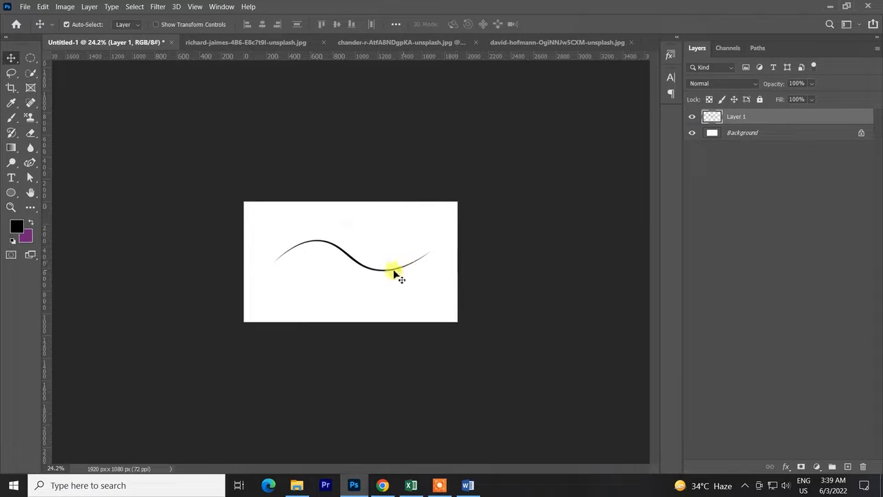
pyautogui.scroll(4, 396, 274)
pyautogui.moveTo(388, 280); pyautogui.dragTo(392, 287)
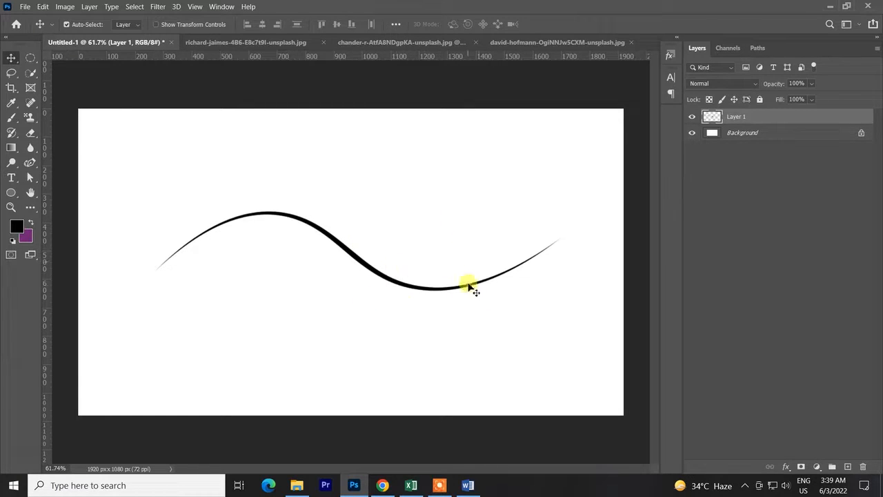
pyautogui.scroll(-5, 434, 275)
pyautogui.hotkey('ctrl', '0')
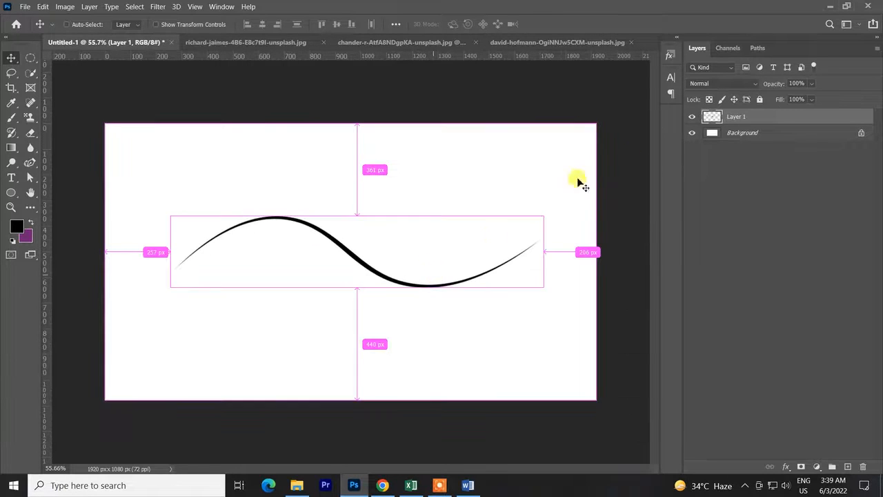
# Hide Layer 1, then add a new layer filled with the purple background color.
pyautogui.click(692, 117)
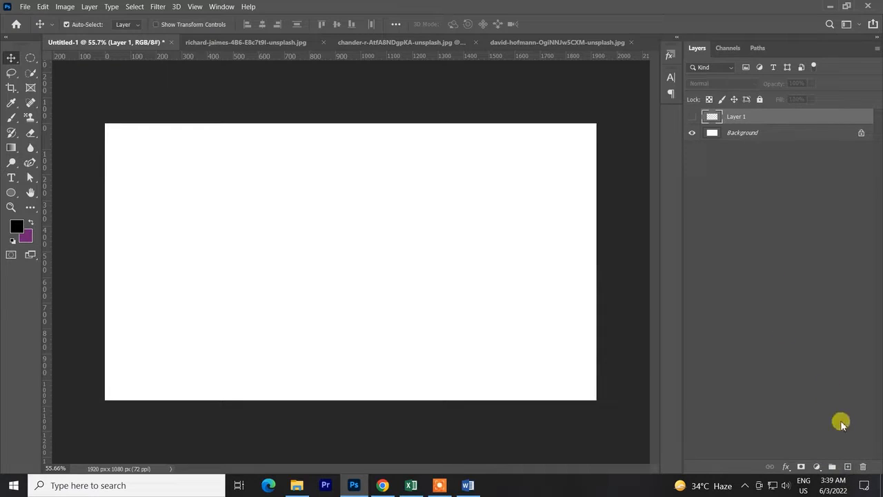
pyautogui.click(848, 467)
pyautogui.hotkey('ctrl', 'BackSpace')
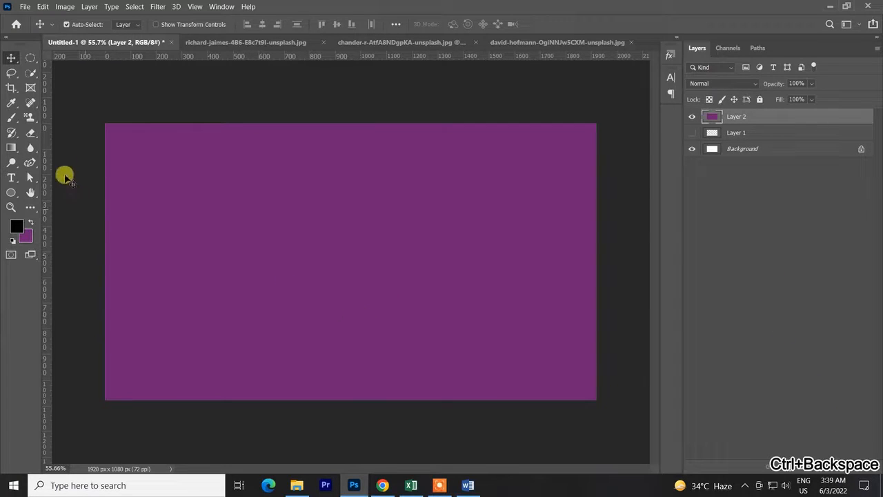
# Draw a wavy open path across the purple layer with the Curvature Pen tool.
pyautogui.click(32, 164)
pyautogui.click(230, 238)
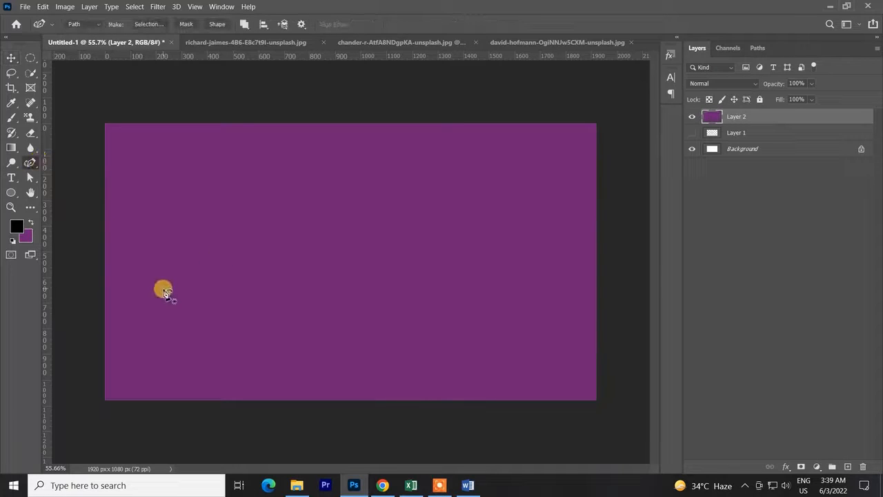
pyautogui.click(163, 288)
pyautogui.click(230, 238)
pyautogui.click(366, 313)
# Stroke the new path on Layer 2 using the Eraser with Simulate Pressure on.
pyautogui.rightClick(391, 261)
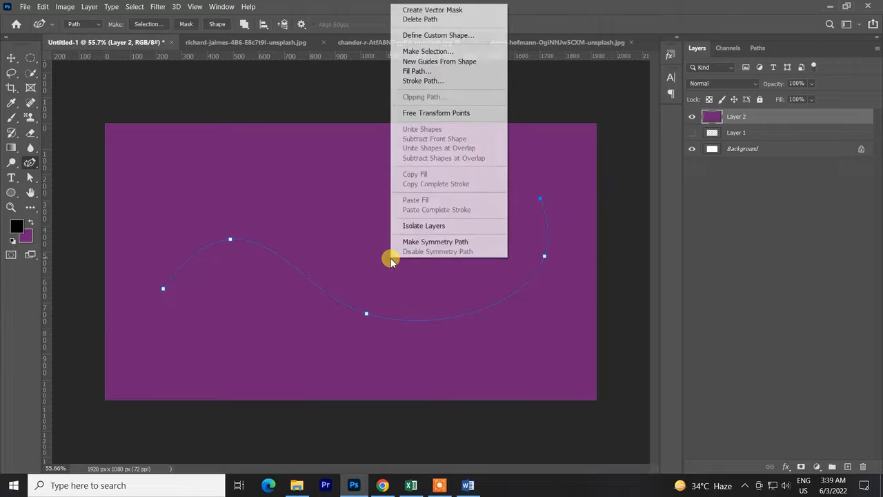
pyautogui.click(430, 82)
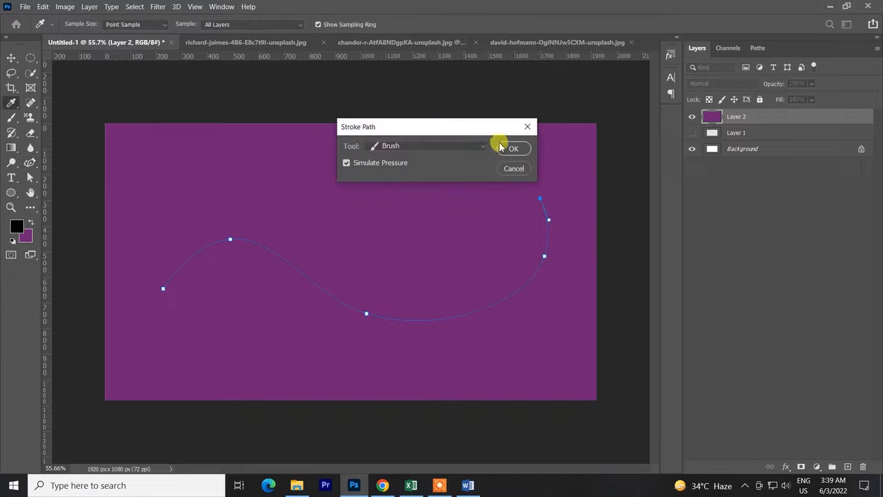
pyautogui.click(422, 150)
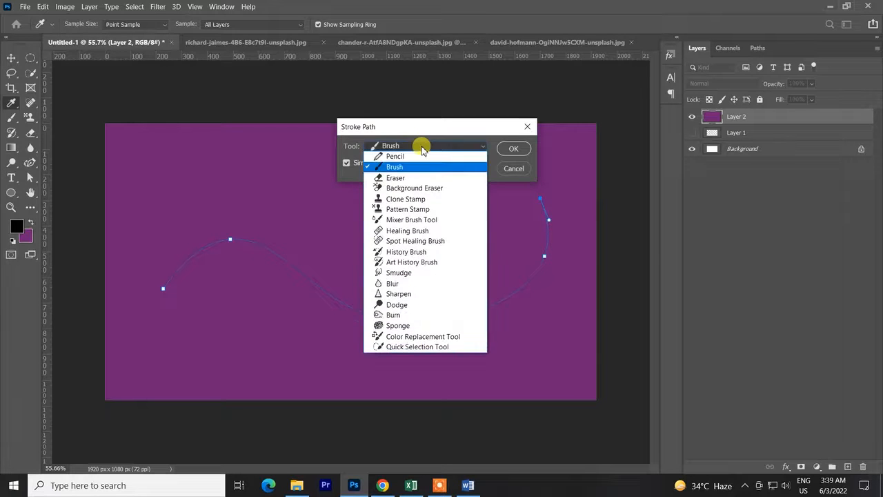
pyautogui.click(399, 180)
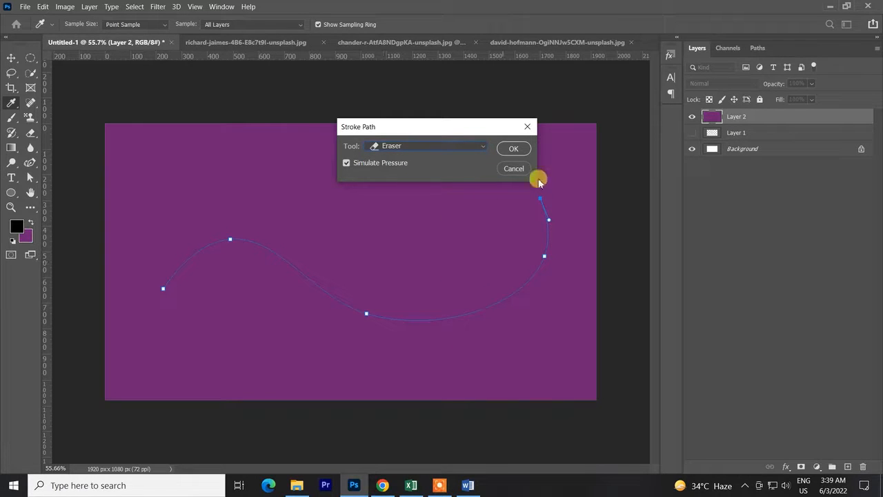
pyautogui.click(511, 149)
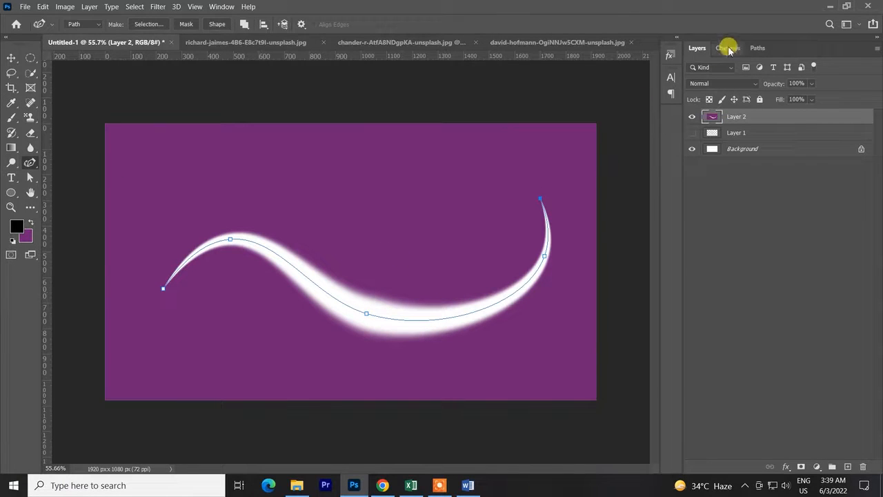
# Deselect the work path to inspect the erased curve, and undo the Eraser stroke along with the path's last anchor point.
pyautogui.click(757, 48)
pyautogui.click(775, 219)
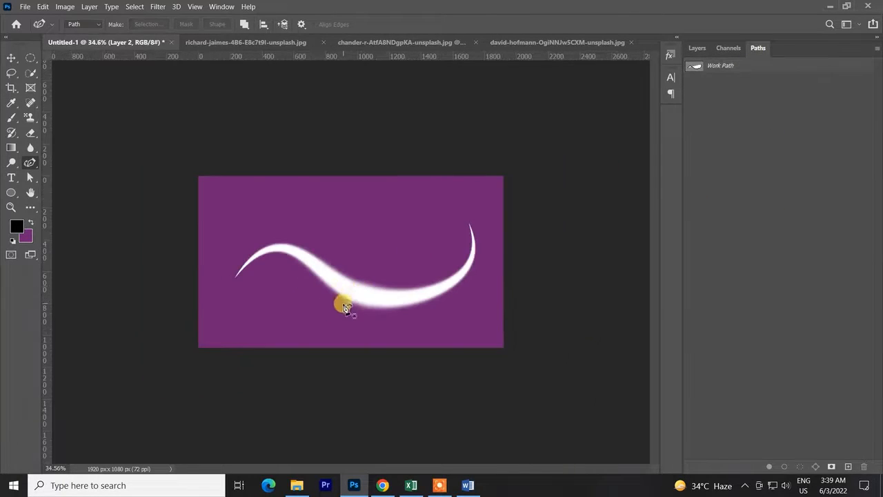
pyautogui.hotkey('ctrl', 'z')
pyautogui.hotkey('ctrl', 'z')
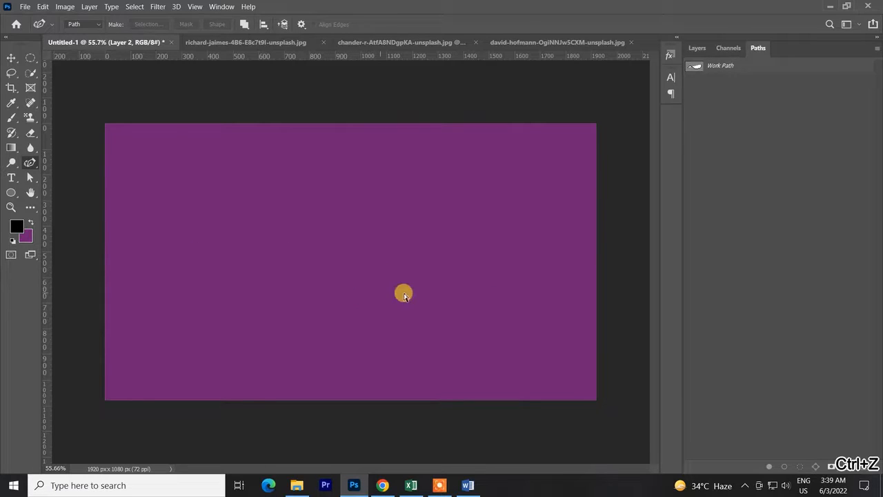
# Stroke the wavy path using Blur with Simulate Pressure on, and undo it.
pyautogui.rightClick(423, 295)
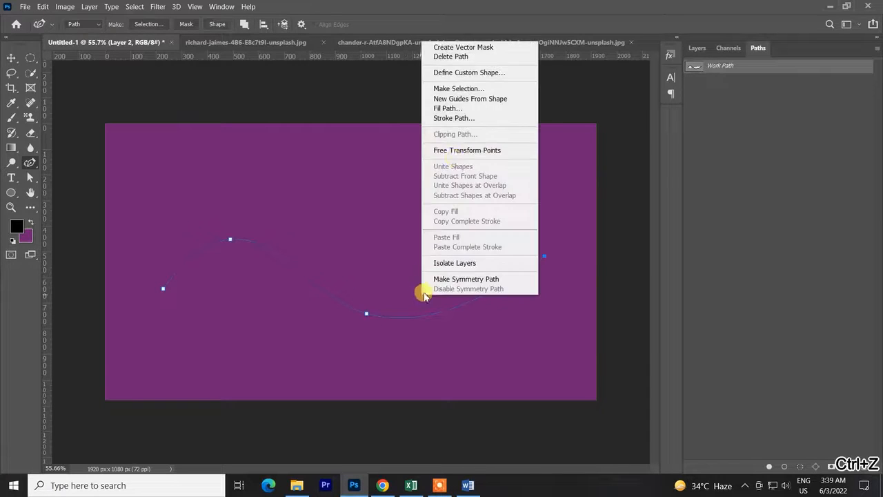
pyautogui.click(458, 118)
pyautogui.click(435, 146)
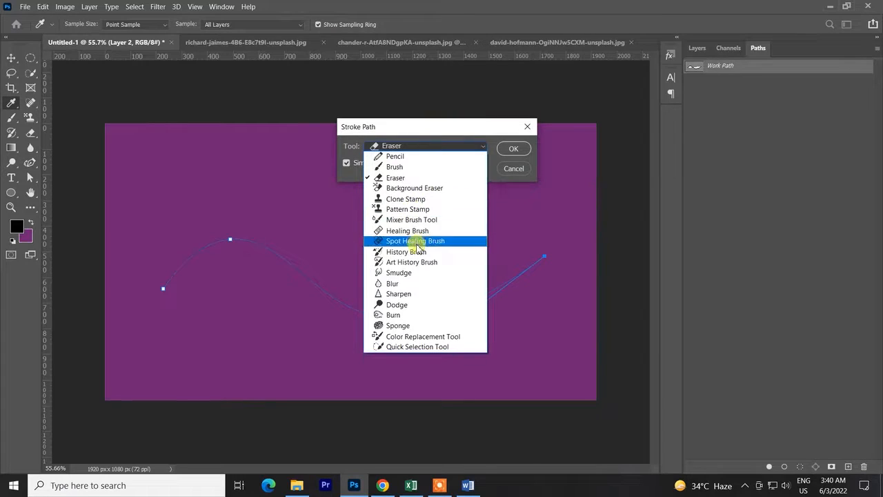
pyautogui.click(405, 283)
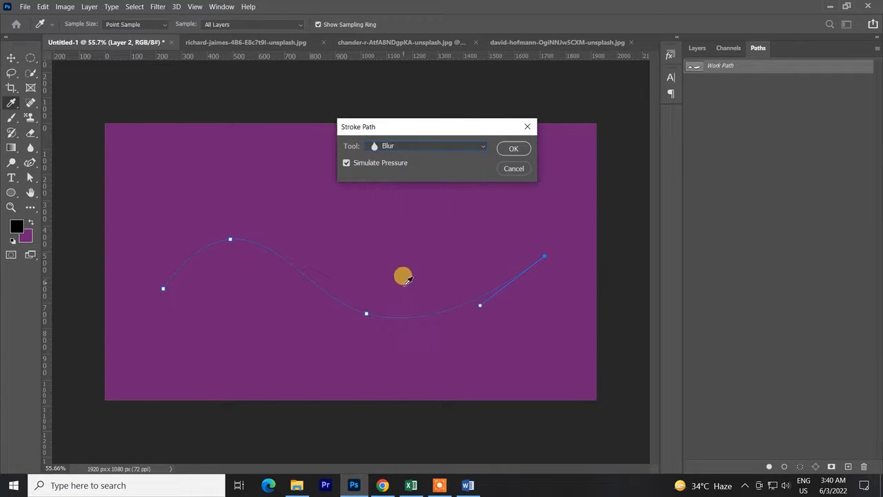
pyautogui.click(511, 150)
pyautogui.hotkey('ctrl', 'z')
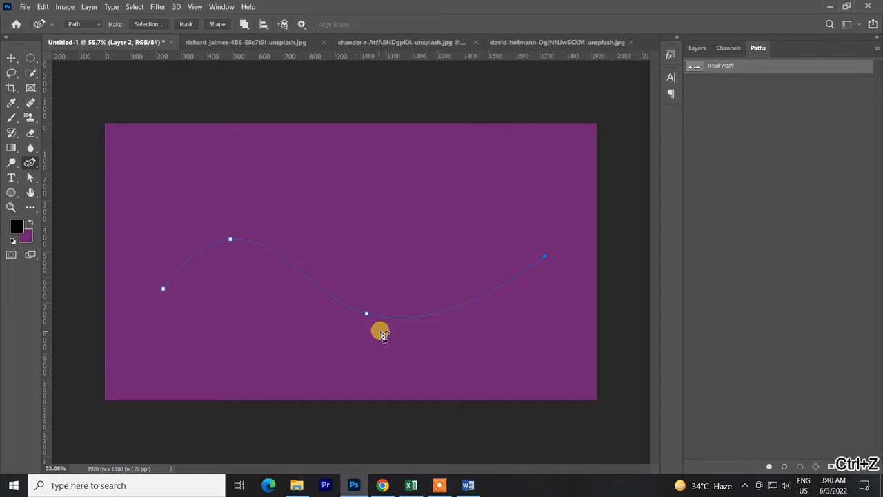
# Stroke the wavy path using the Quick Selection Tool with Simulate Pressure on, and undo the selection.
pyautogui.rightClick(498, 223)
pyautogui.click(536, 302)
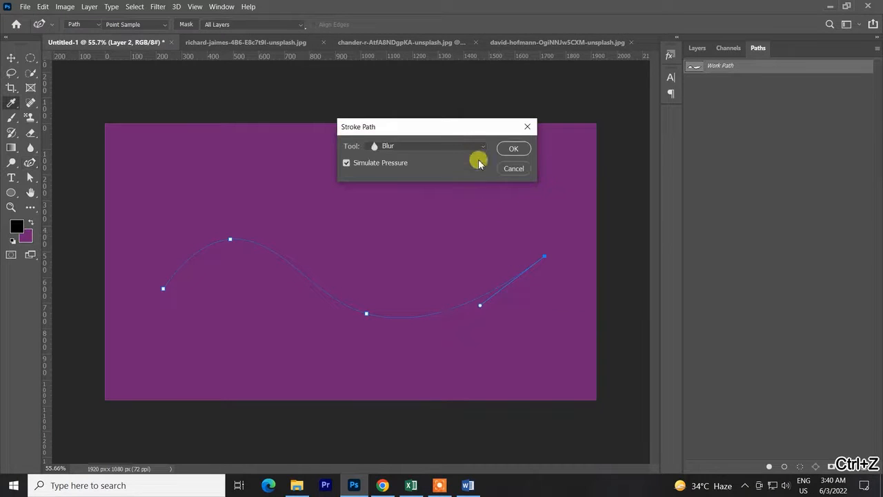
pyautogui.click(451, 146)
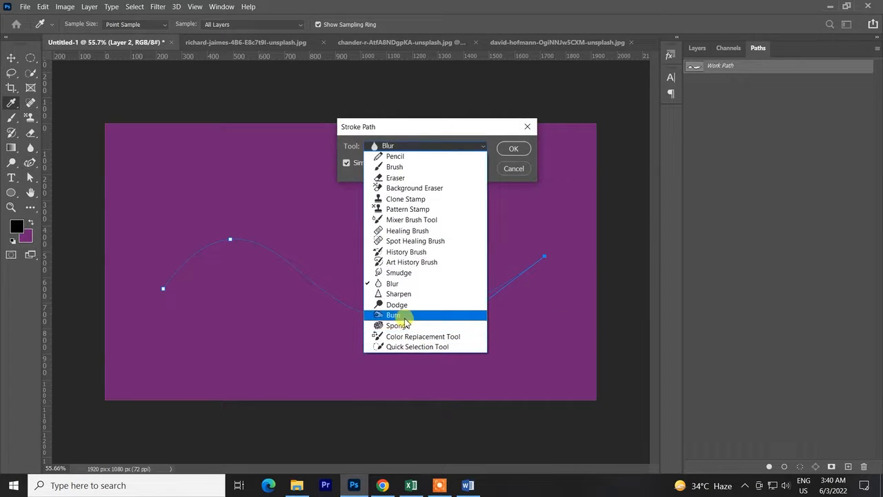
pyautogui.click(405, 347)
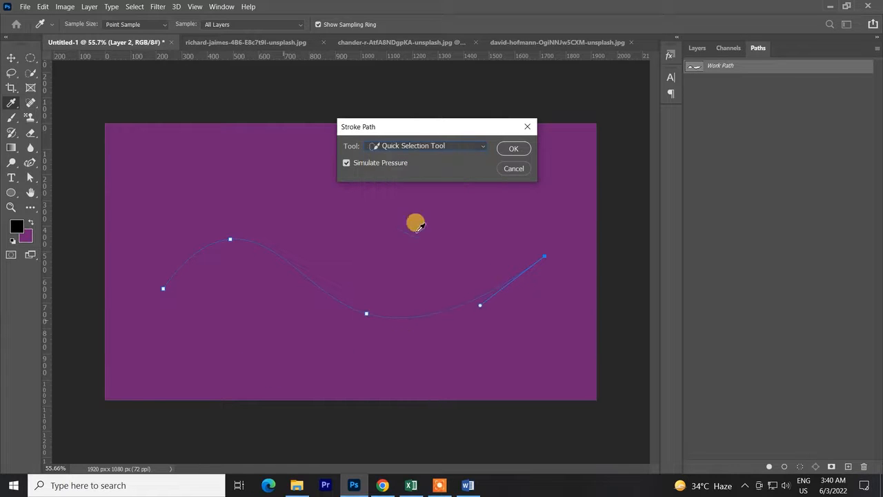
pyautogui.click(501, 156)
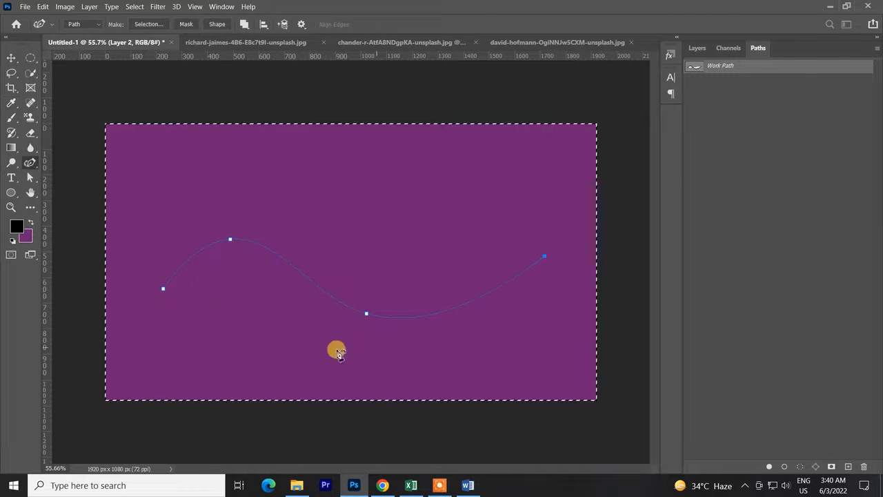
pyautogui.hotkey('ctrl', 'z')
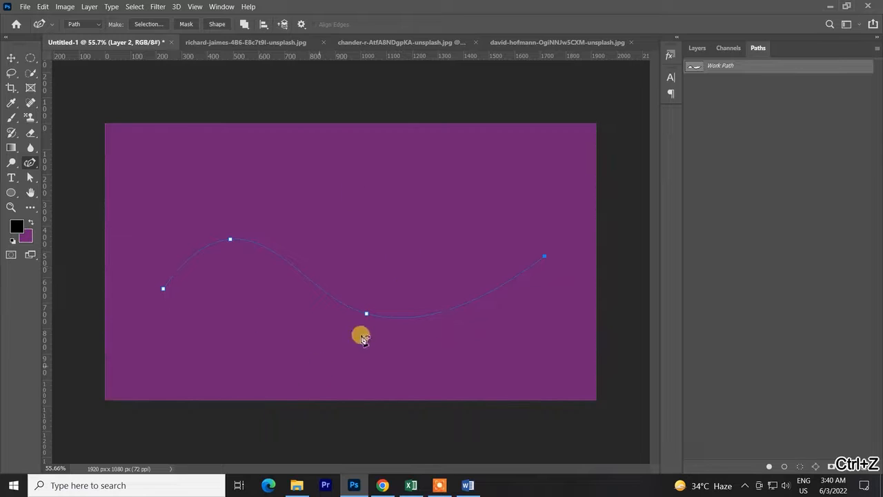
# Stroke the wavy path using the Mixer Brush Tool with Simulate Pressure on, and undo it.
pyautogui.rightClick(355, 306)
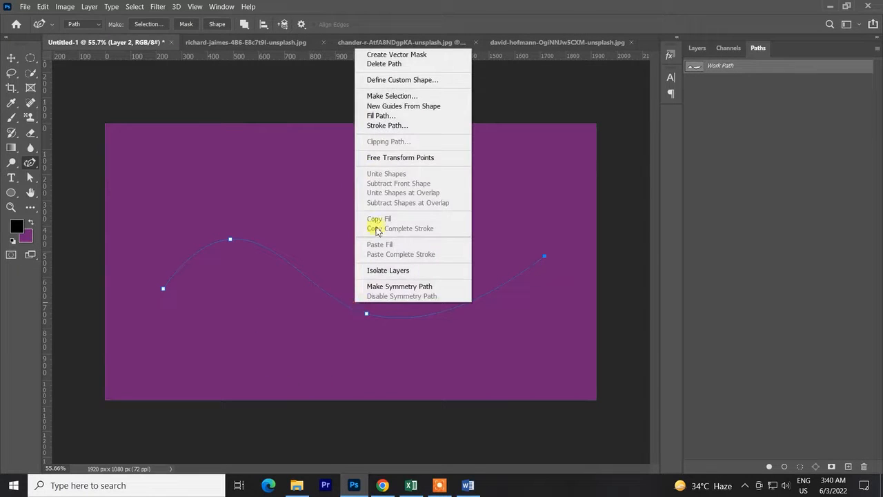
pyautogui.click(399, 123)
pyautogui.click(456, 147)
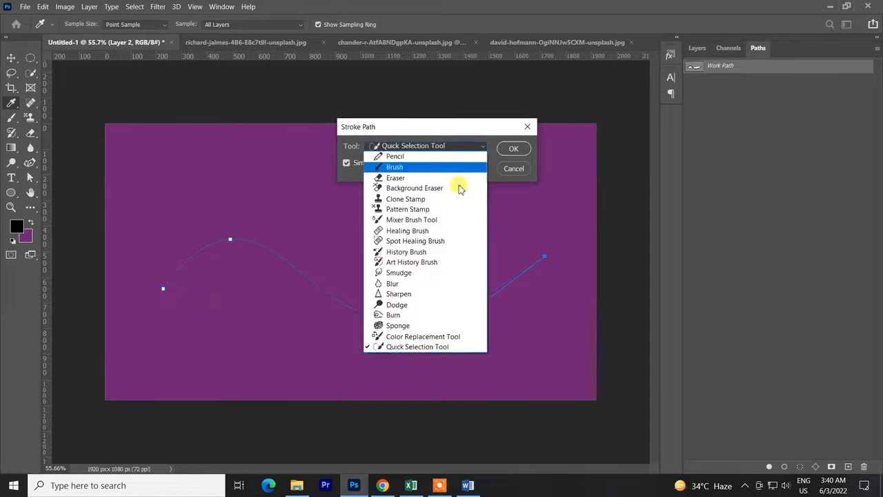
pyautogui.click(414, 220)
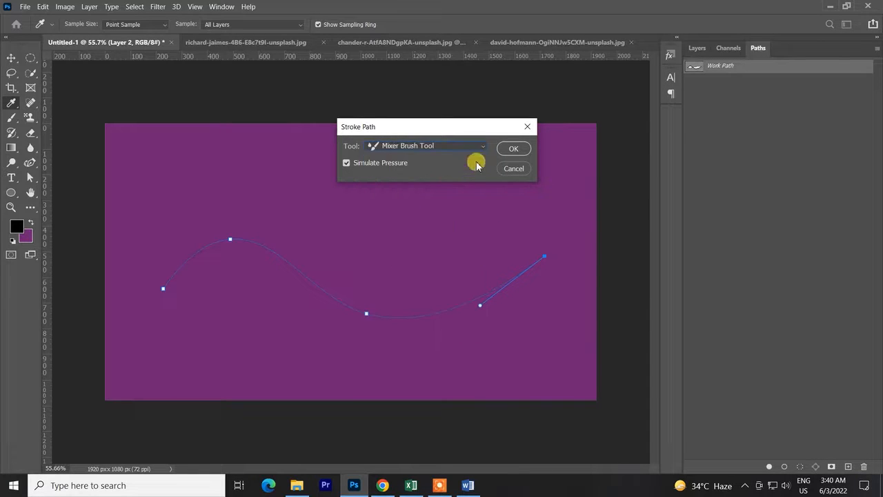
pyautogui.click(511, 149)
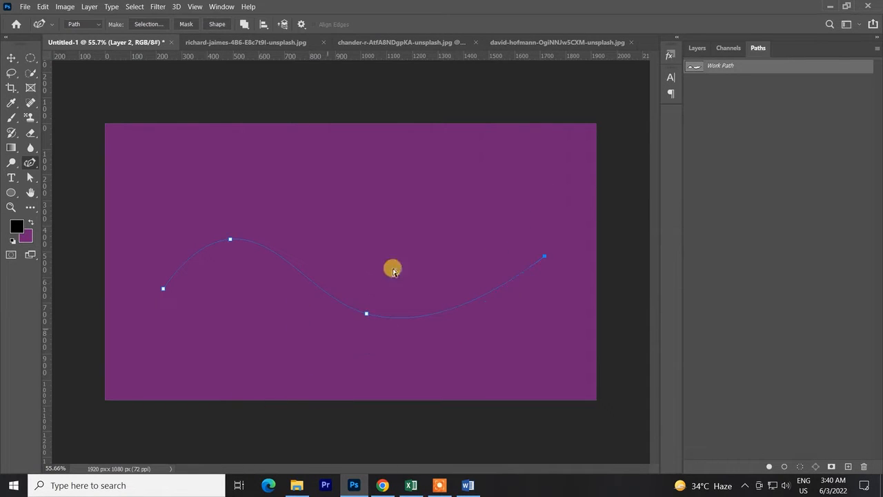
pyautogui.hotkey('ctrl', 'z')
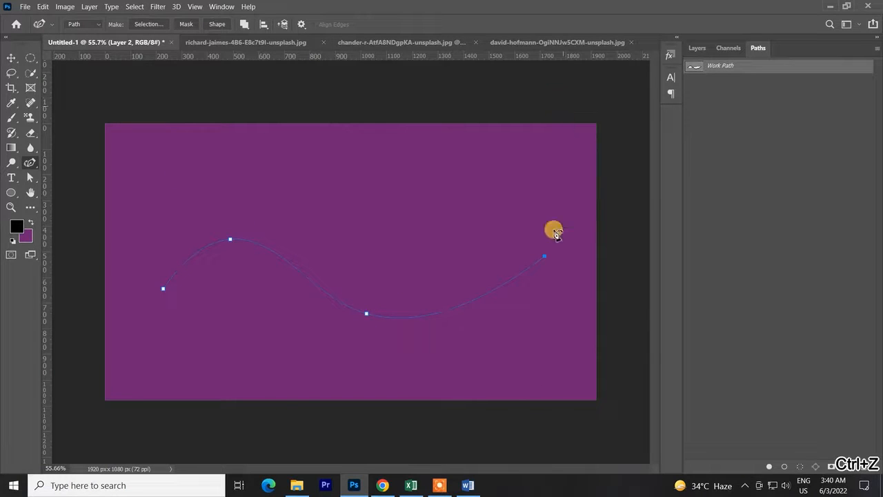
# Stroke the wavy path using Pattern Stamp with Simulate Pressure on.
pyautogui.rightClick(446, 287)
pyautogui.click(473, 107)
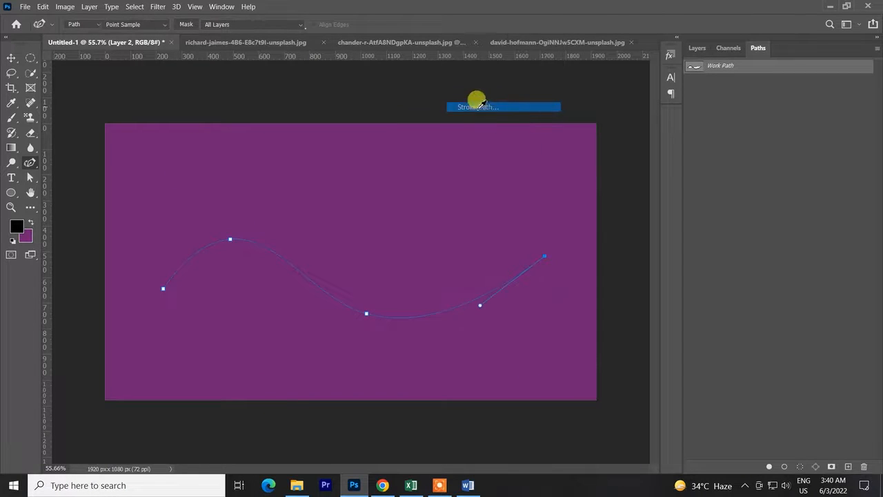
pyautogui.click(452, 147)
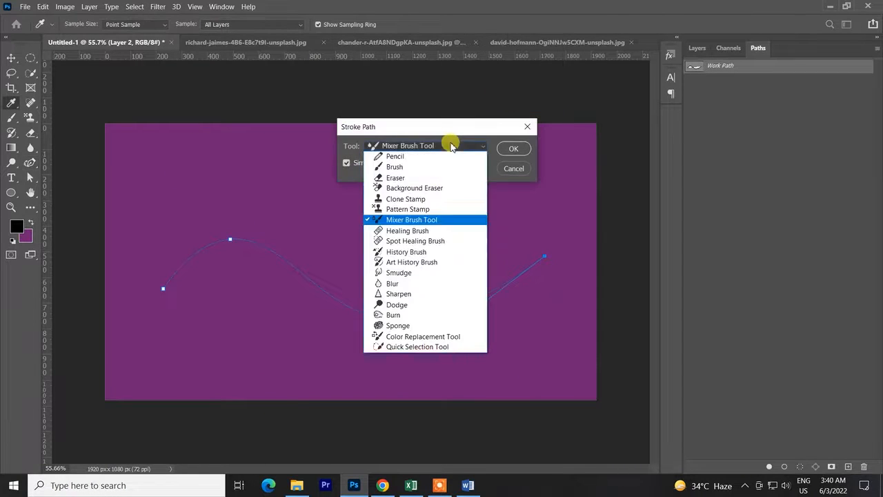
pyautogui.click(423, 208)
pyautogui.click(510, 149)
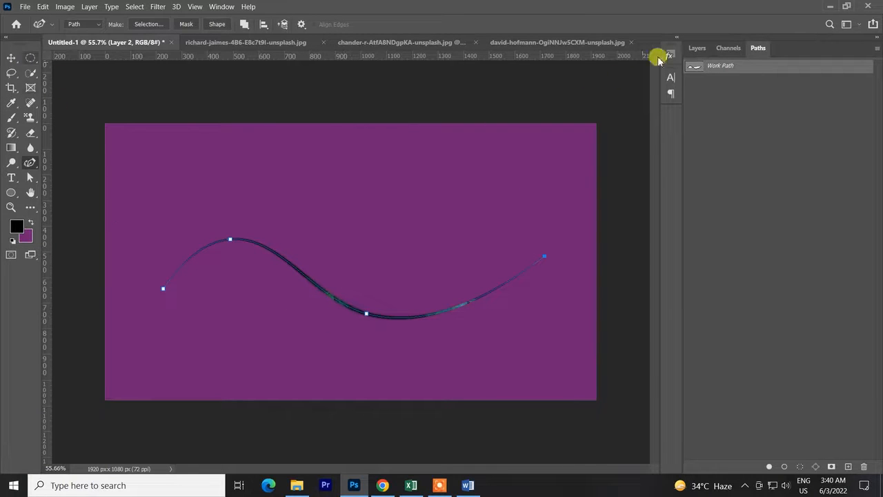
# Deselect the work path to inspect the Pattern Stamp stroke up close, and undo the stroke.
pyautogui.click(754, 146)
pyautogui.scroll(3, 310, 318)
pyautogui.scroll(4, 317, 307)
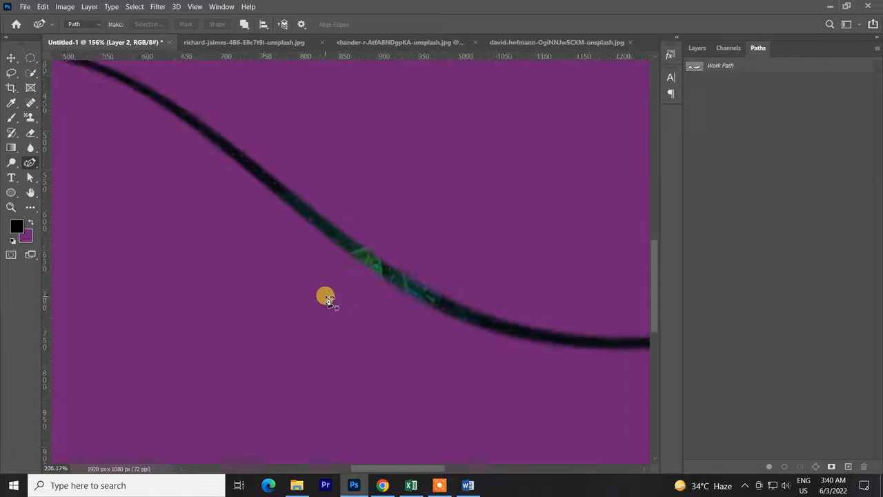
pyautogui.scroll(-6, 379, 235)
pyautogui.scroll(-3, 379, 266)
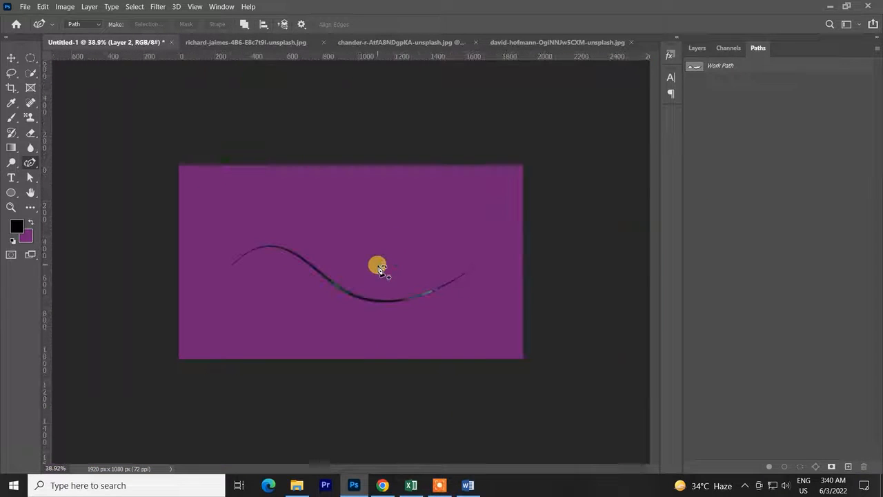
pyautogui.hotkey('ctrl', 'z')
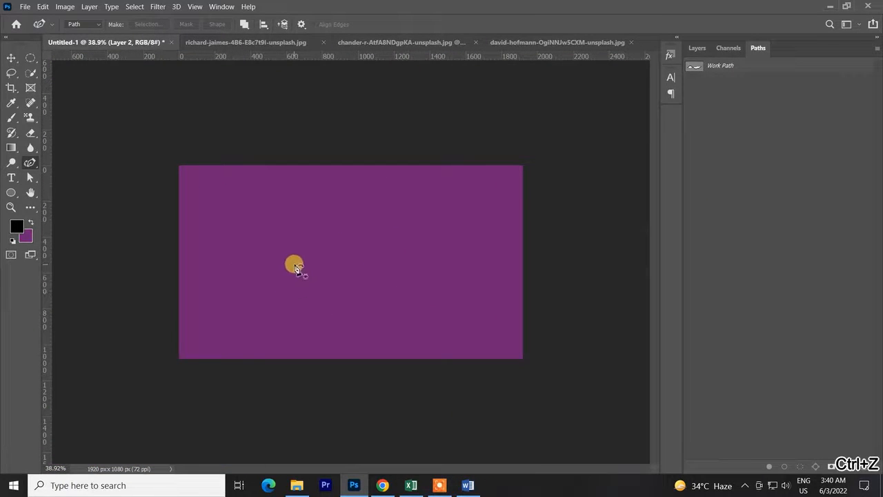
# Choose a light grey texture pattern for the Pattern Stamp Tool, and return to the Move Tool.
pyautogui.click(30, 117)
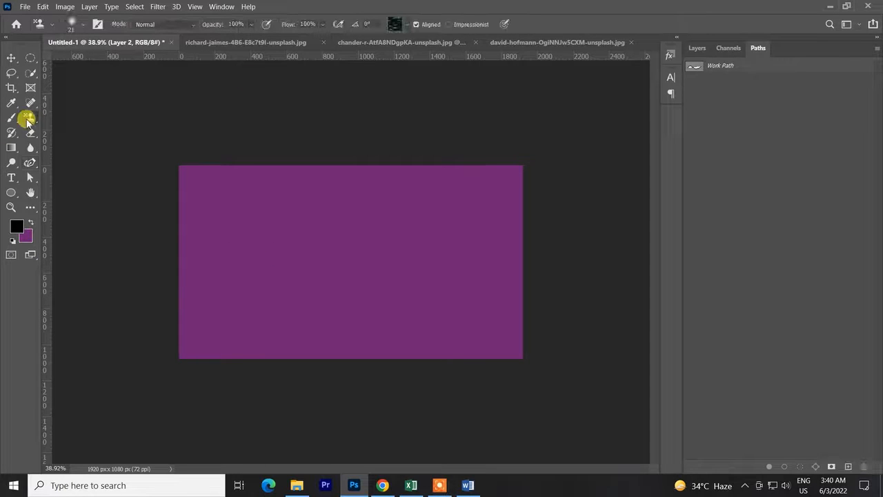
pyautogui.click(407, 26)
pyautogui.scroll(4, 320, 266)
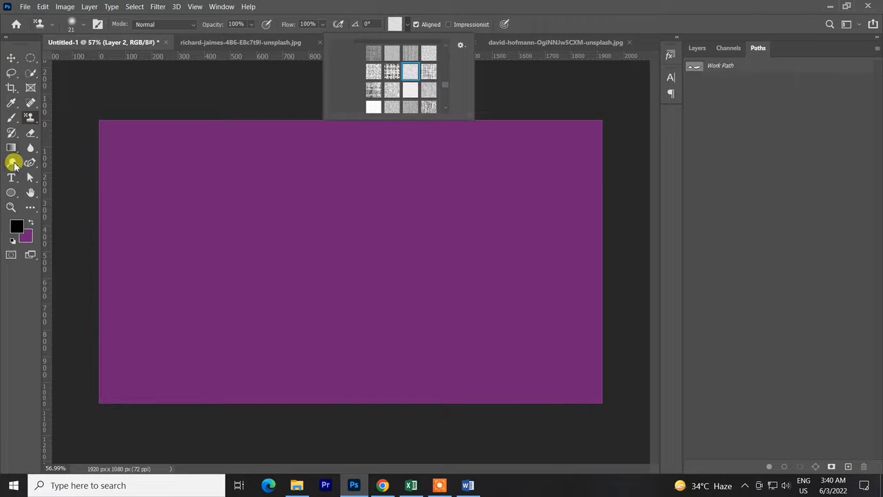
pyautogui.click(10, 58)
# Draw a wavy four-point path across the purple canvas with the Curvature Pen Tool, undoing misplaced anchor points.
pyautogui.scroll(-2, 238, 296)
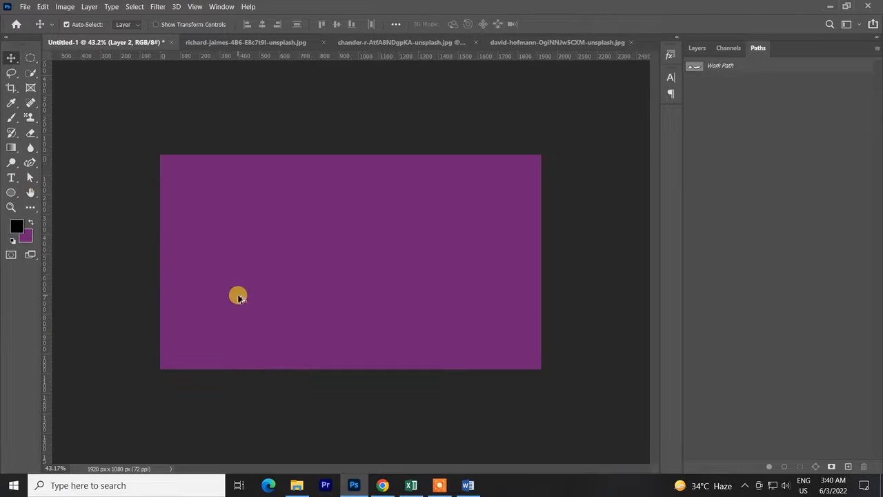
pyautogui.scroll(2, 246, 297)
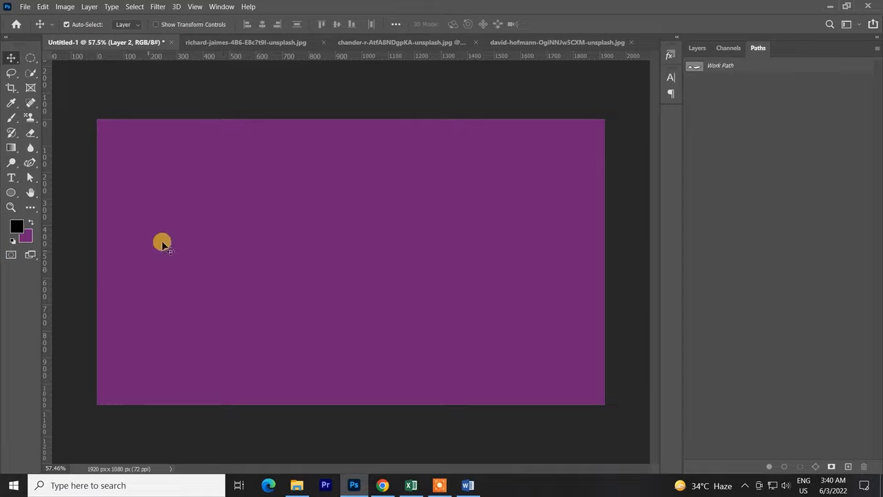
pyautogui.press('p')
pyautogui.click(194, 245)
pyautogui.click(277, 200)
pyautogui.click(408, 231)
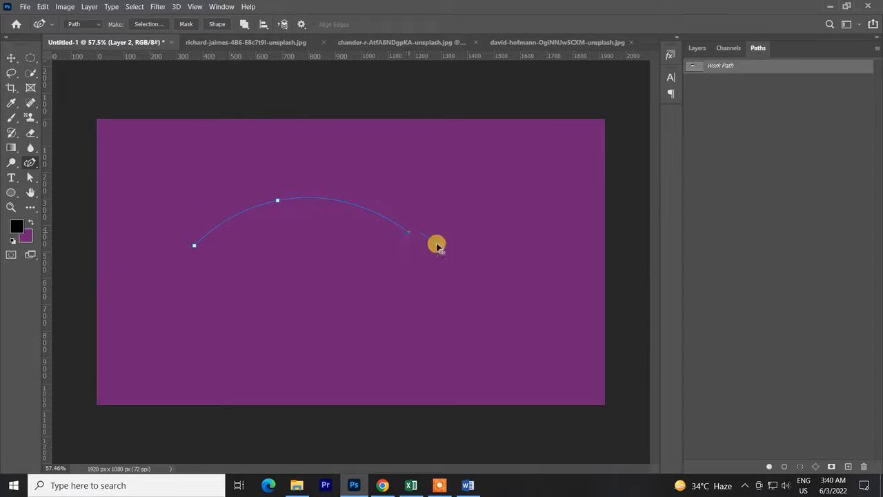
pyautogui.click(476, 252)
pyautogui.click(560, 195)
pyautogui.hotkey('ctrl', 'z')
pyautogui.hotkey('ctrl', 'z')
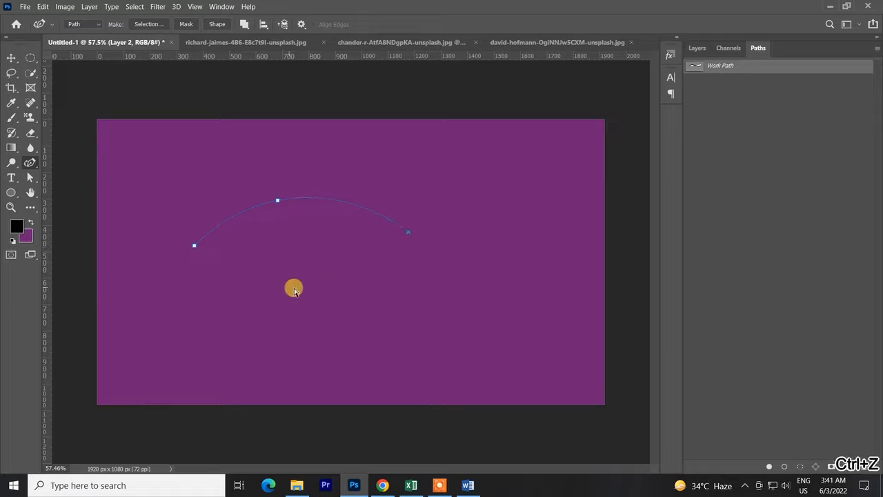
pyautogui.click(421, 309)
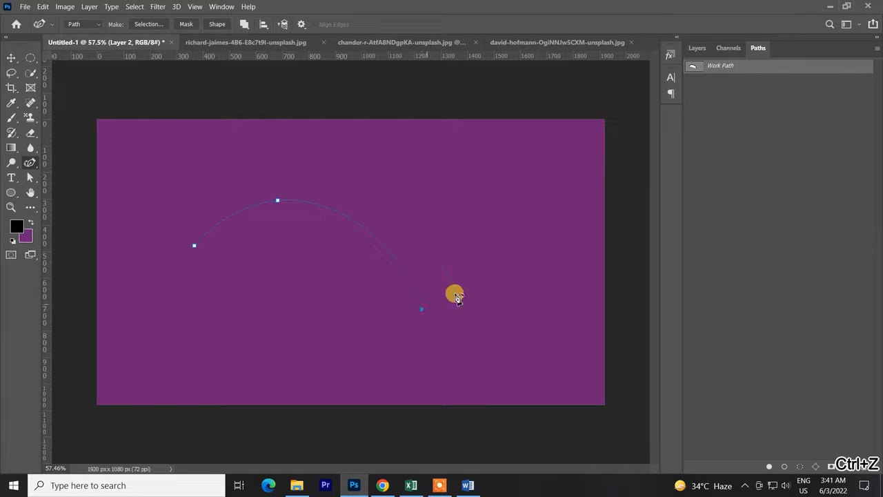
pyautogui.click(588, 173)
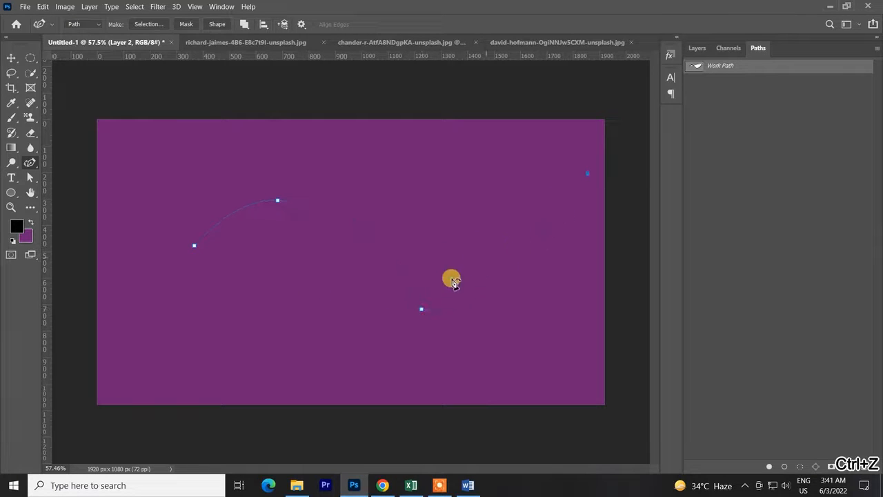
# Stroke the new wavy path on Layer 2 using Brush with Simulate Pressure on.
pyautogui.click(697, 48)
pyautogui.rightClick(430, 274)
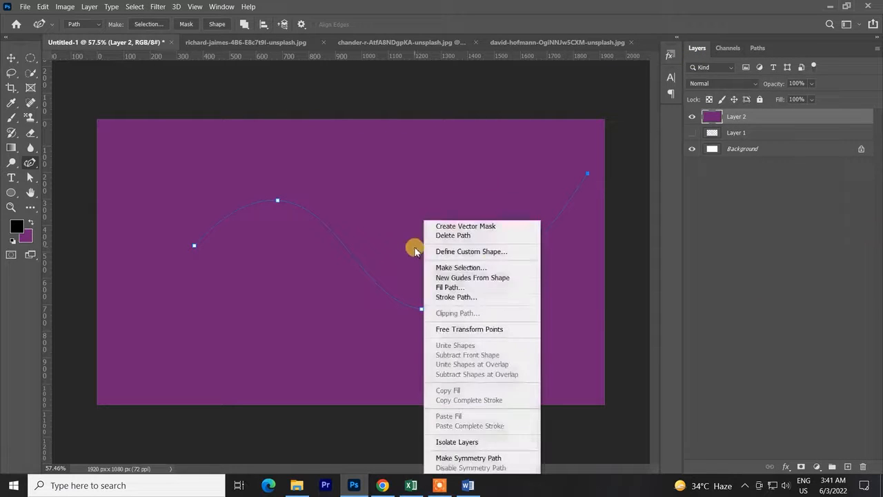
pyautogui.click(474, 303)
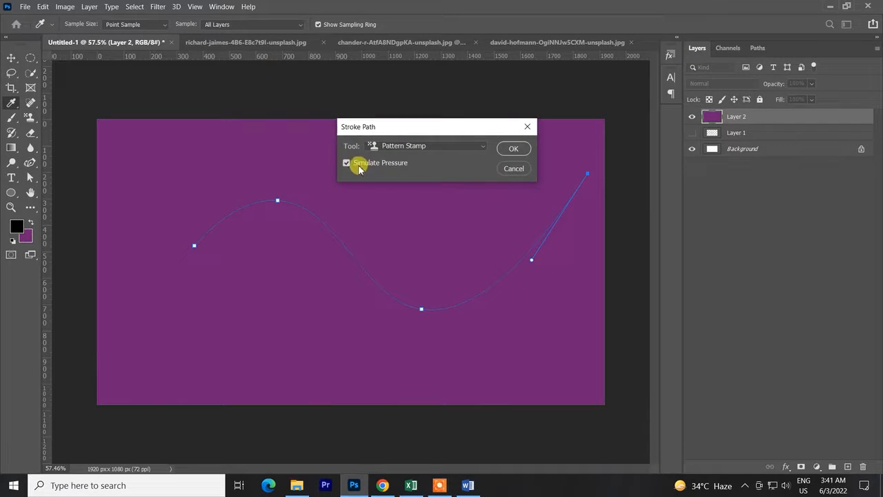
pyautogui.click(417, 152)
pyautogui.click(398, 164)
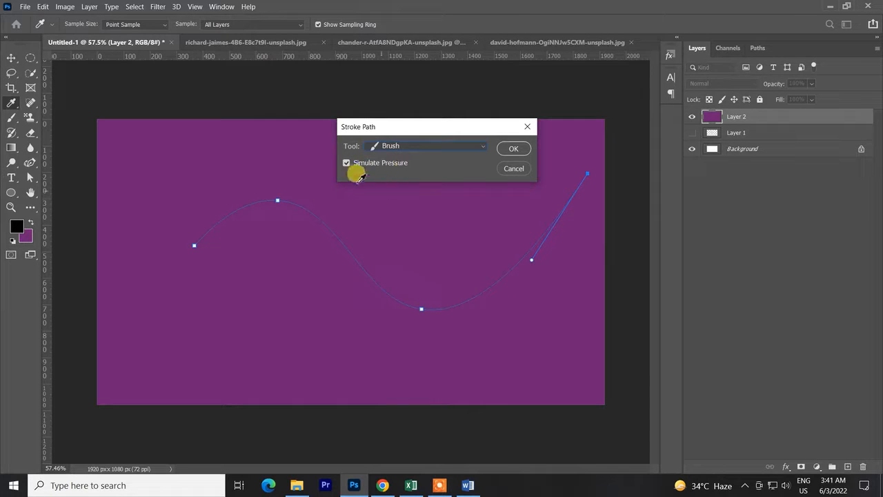
pyautogui.click(514, 149)
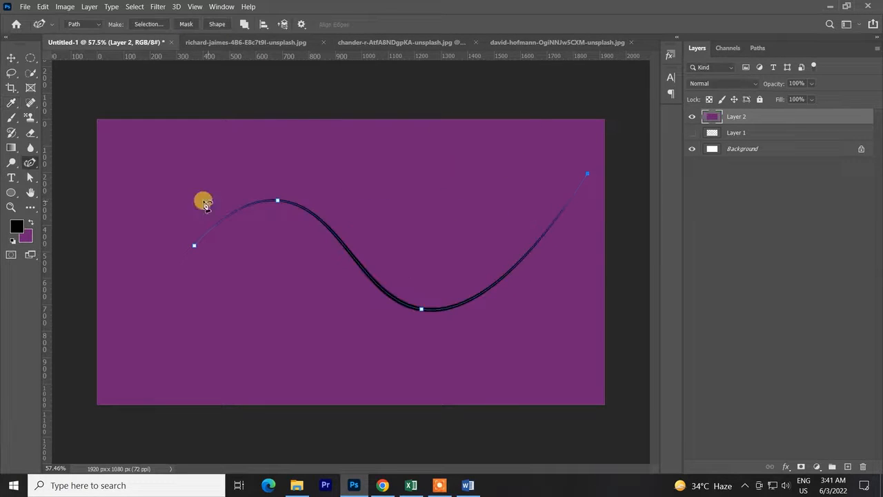
# Undo the stray anchor point above the canvas and deselect the work path to inspect the brush stroke.
pyautogui.click(124, 100)
pyautogui.hotkey('ctrl', 'z')
pyautogui.click(9, 57)
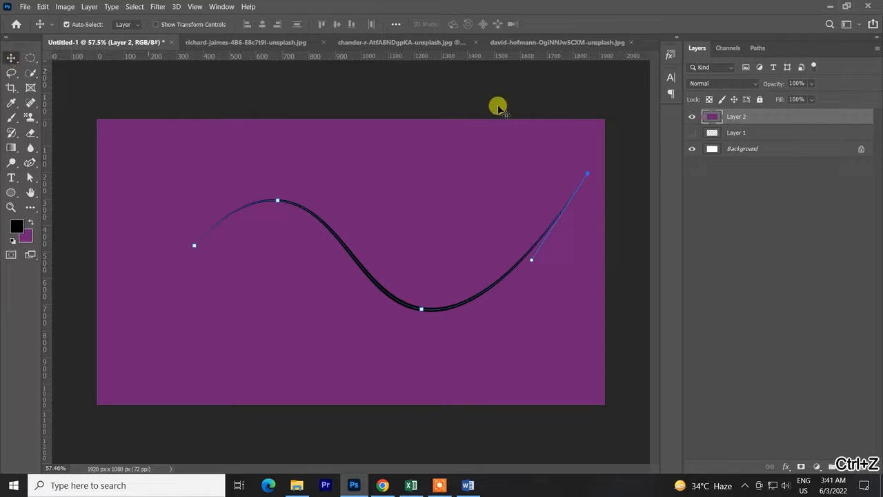
pyautogui.click(759, 49)
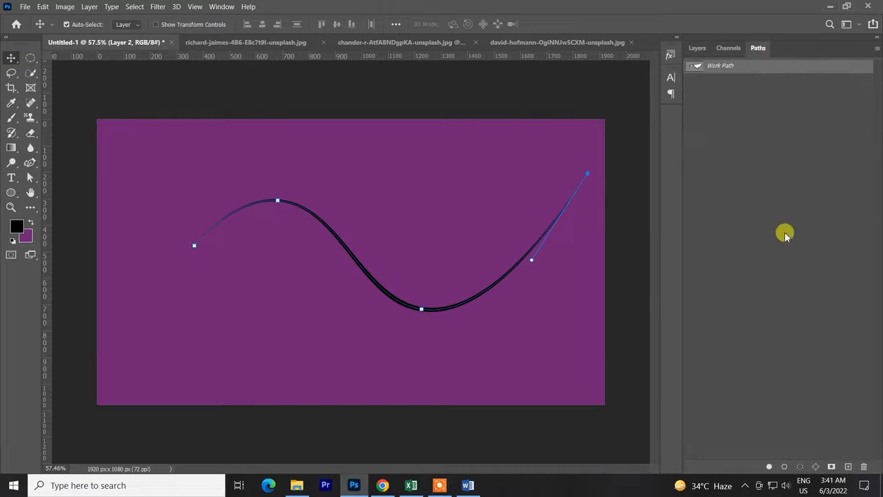
pyautogui.click(777, 251)
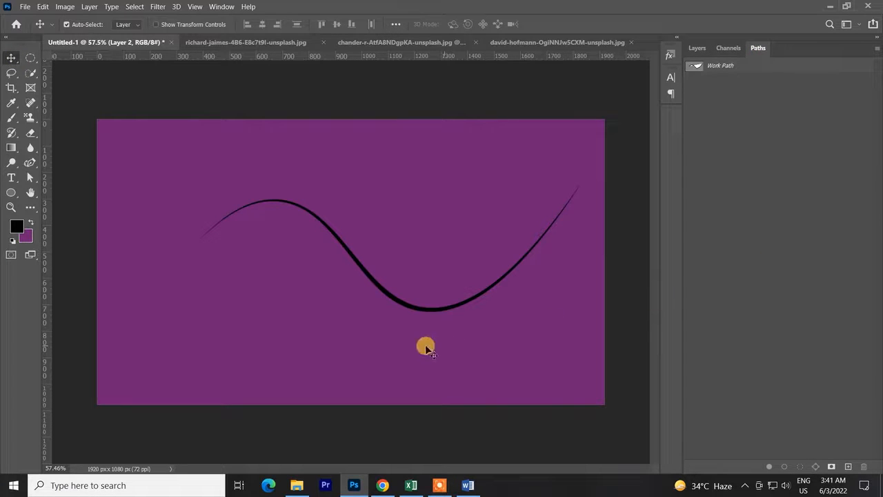
# Undo the accidental layer move, the brush stroke and the newly drawn wavy path.
pyautogui.moveTo(416, 314); pyautogui.dragTo(392, 322)
pyautogui.hotkey('ctrl', 'z')
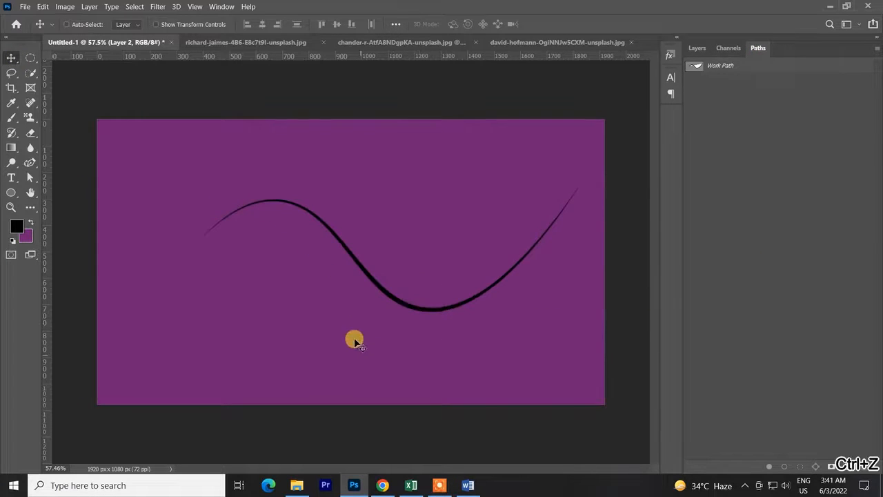
pyautogui.hotkey('ctrl', 'z')
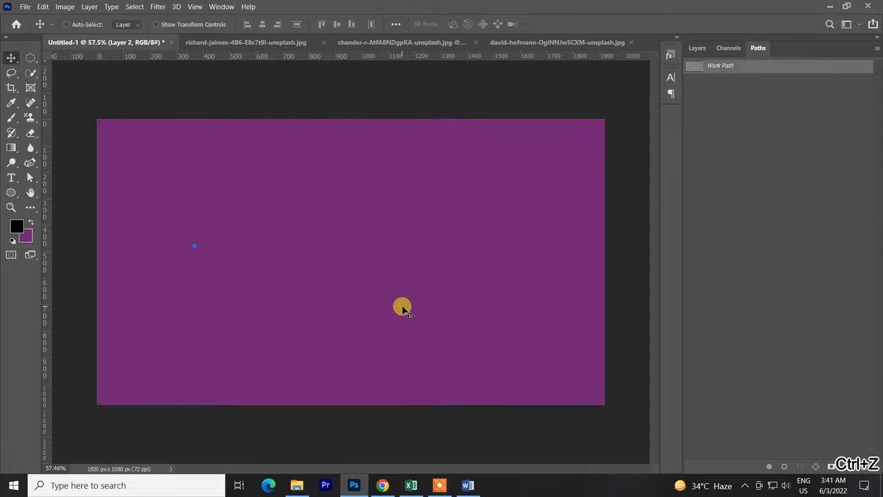
pyautogui.hotkey('ctrl', 'z')
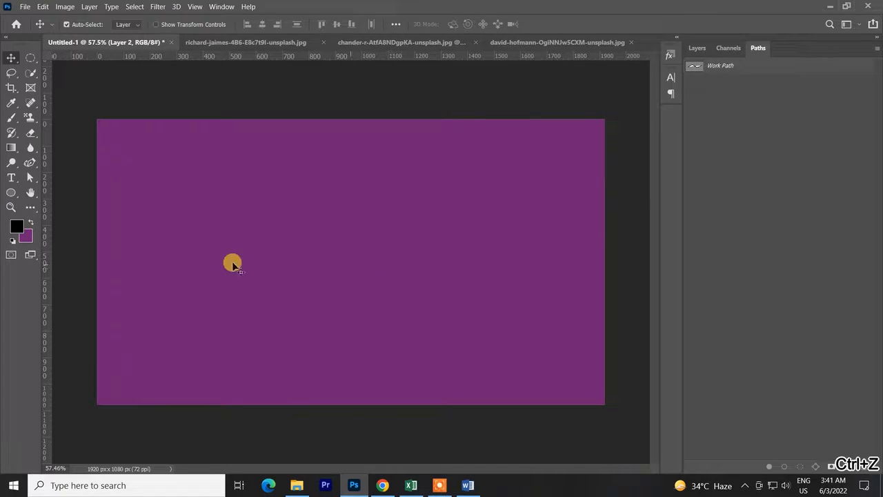
# Switch to the dark tunnel portrait document and add a new empty layer above the Background.
pyautogui.click(206, 44)
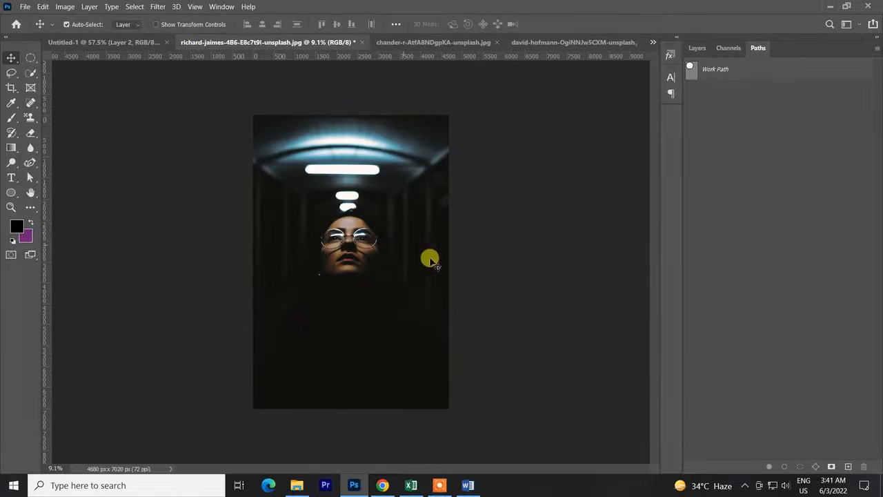
pyautogui.scroll(4, 308, 293)
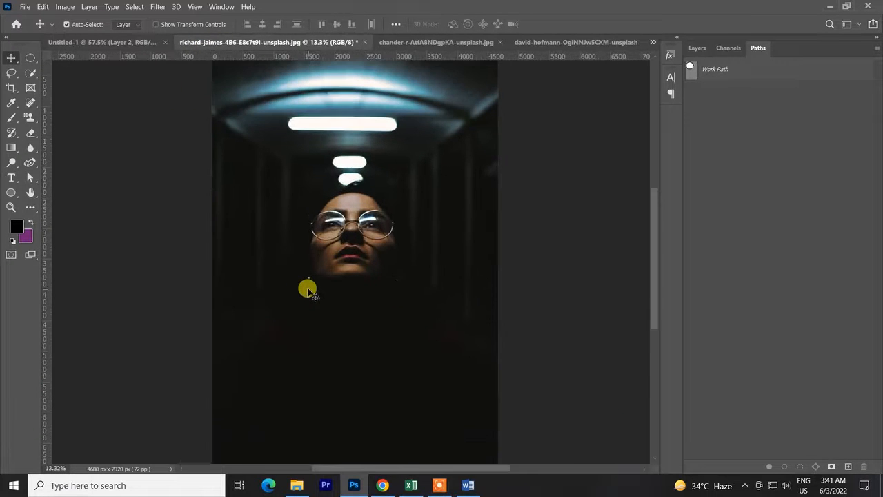
pyautogui.scroll(-2, 308, 293)
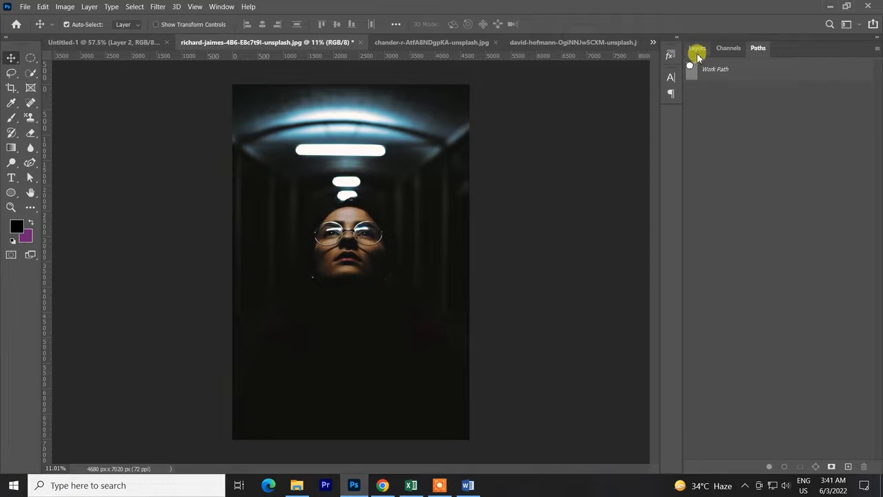
pyautogui.click(697, 49)
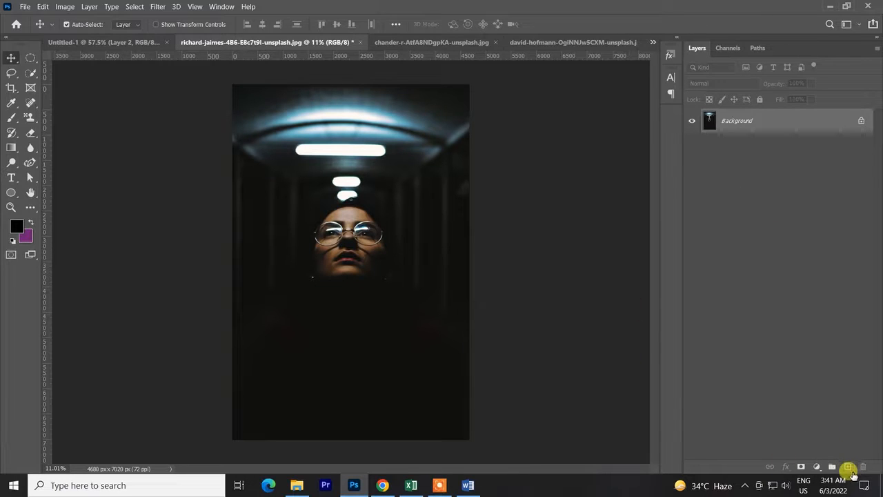
pyautogui.click(849, 468)
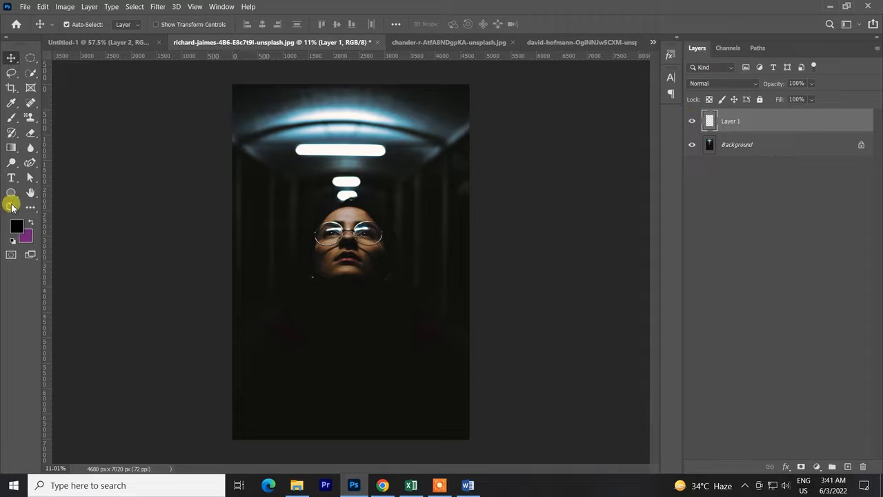
# Draw a circular path about 3414 px in diameter over the portrait using the Ellipse Tool in Path mode.
pyautogui.click(30, 163)
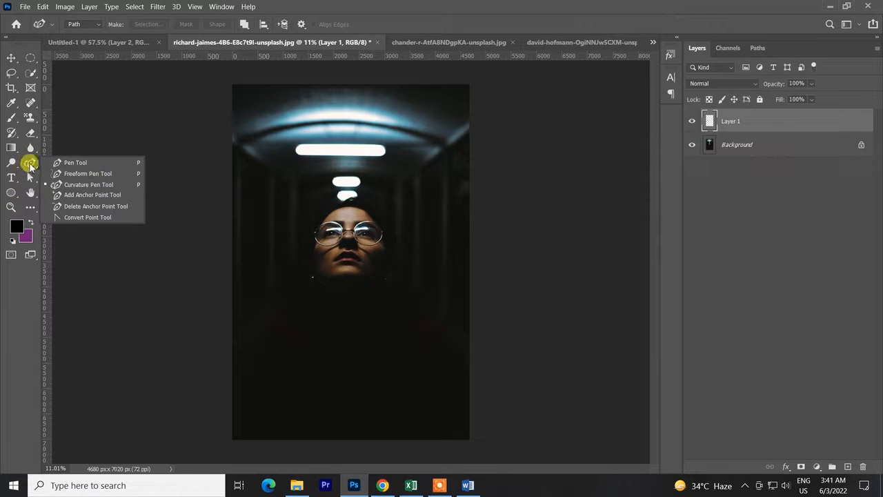
pyautogui.click(29, 164)
pyautogui.rightClick(13, 194)
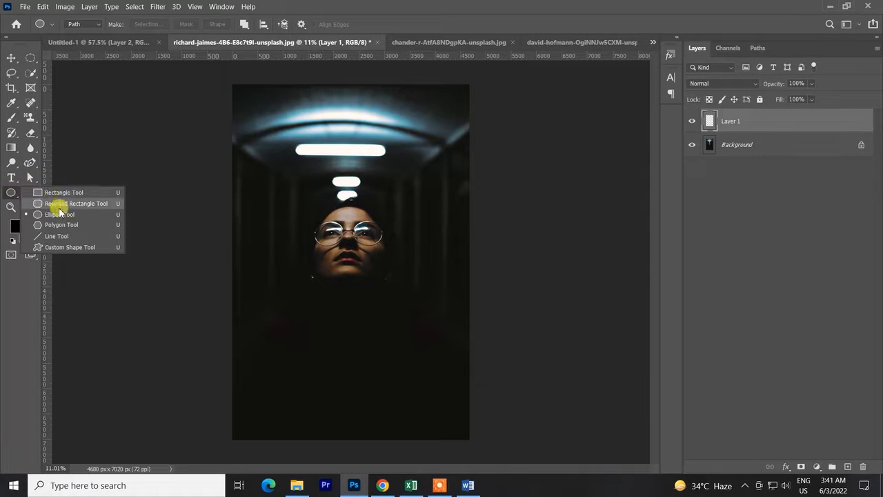
pyautogui.click(53, 203)
pyautogui.click(77, 25)
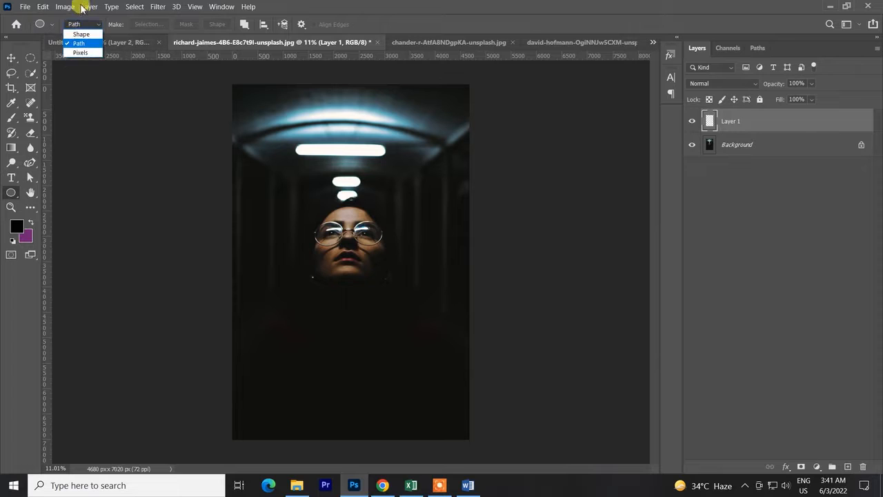
pyautogui.click(83, 44)
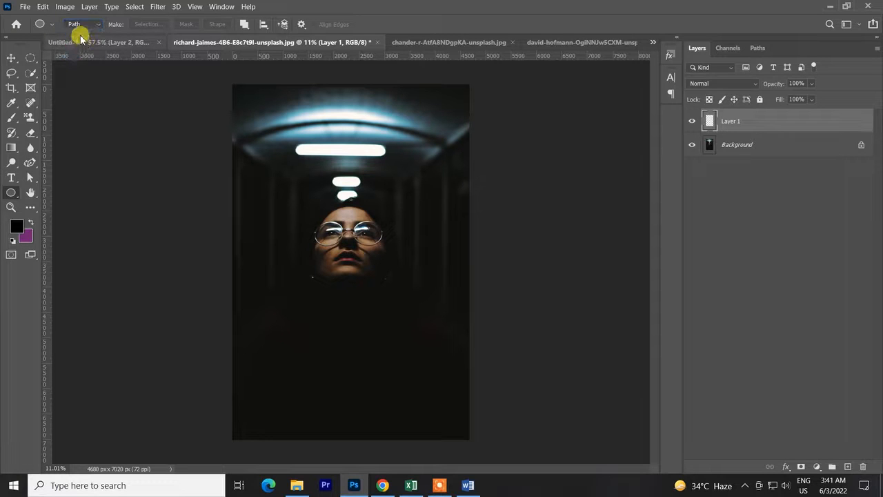
pyautogui.click(76, 24)
pyautogui.click(79, 40)
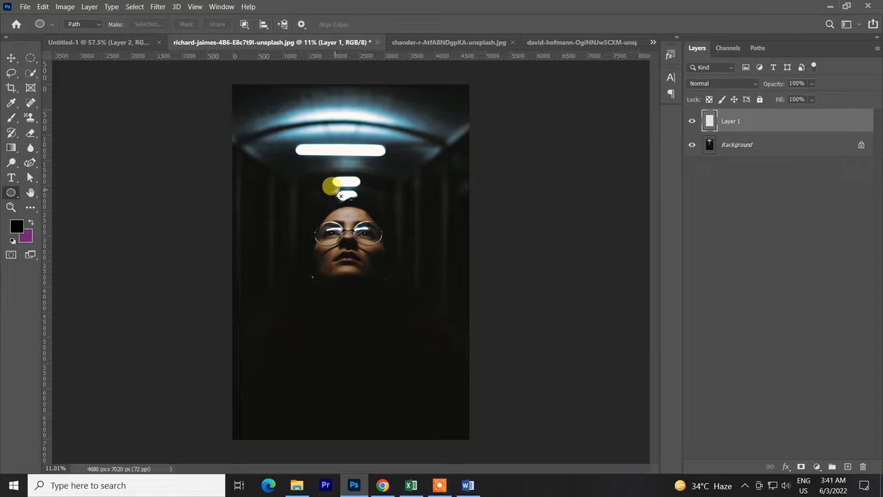
pyautogui.moveTo(338, 194); pyautogui.dragTo(458, 272)
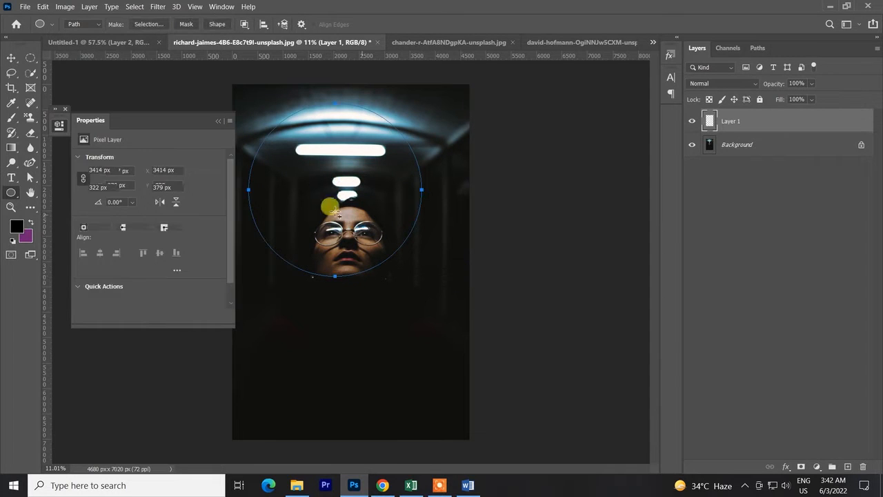
# Move the circular path to about X 633 px, Y 751 px around the woman's head and close the shape properties.
pyautogui.click(11, 58)
pyautogui.click(594, 193)
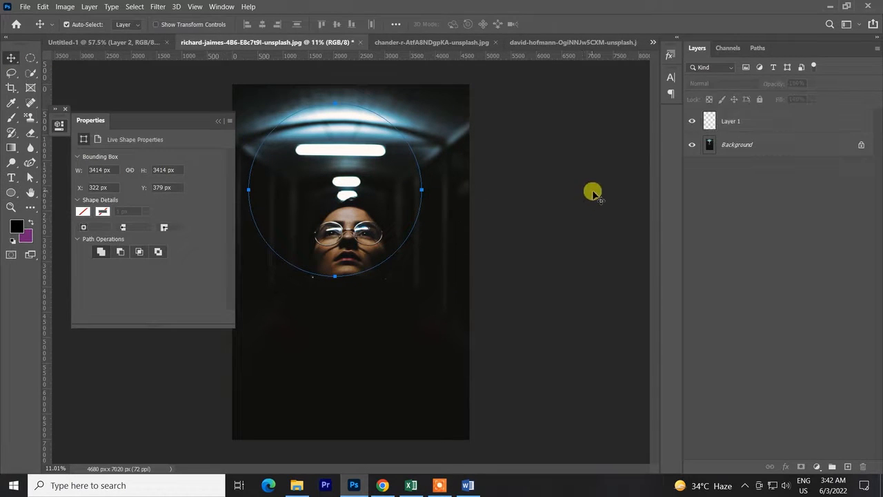
pyautogui.click(758, 48)
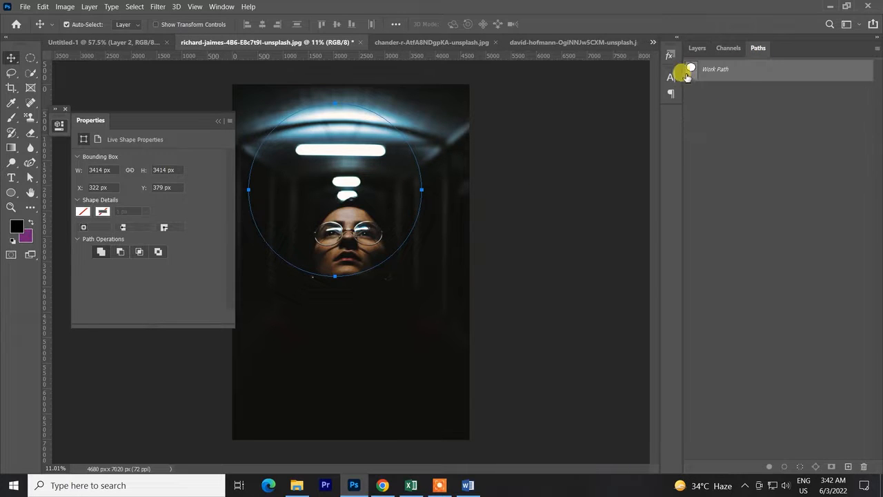
pyautogui.hotkey('ctrl', 't')
pyautogui.moveTo(375, 198); pyautogui.dragTo(388, 219)
pyautogui.click(542, 24)
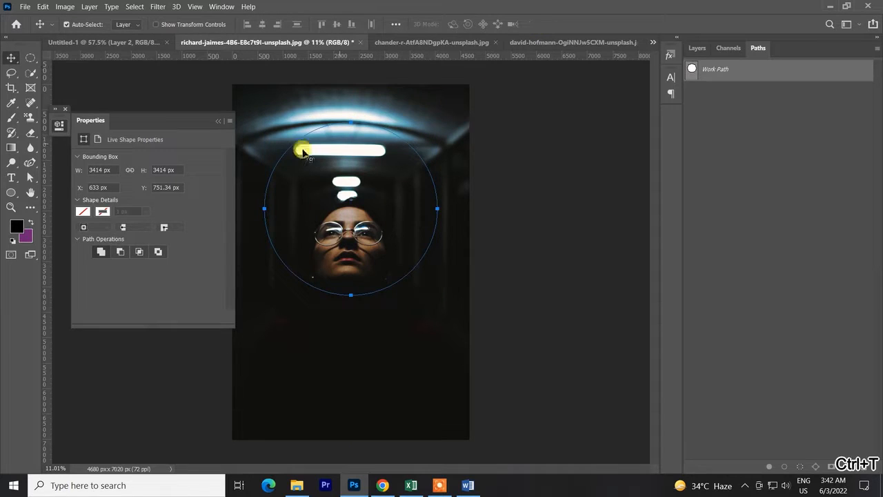
pyautogui.click(221, 115)
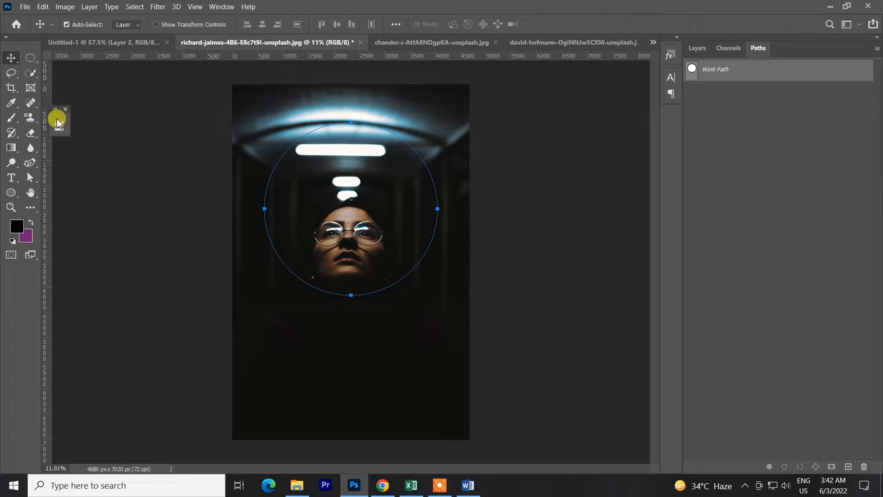
# Make Layer 1 the active layer and set the Brush diameter to 75 px.
pyautogui.click(11, 117)
pyautogui.rightClick(315, 201)
pyautogui.click(528, 133)
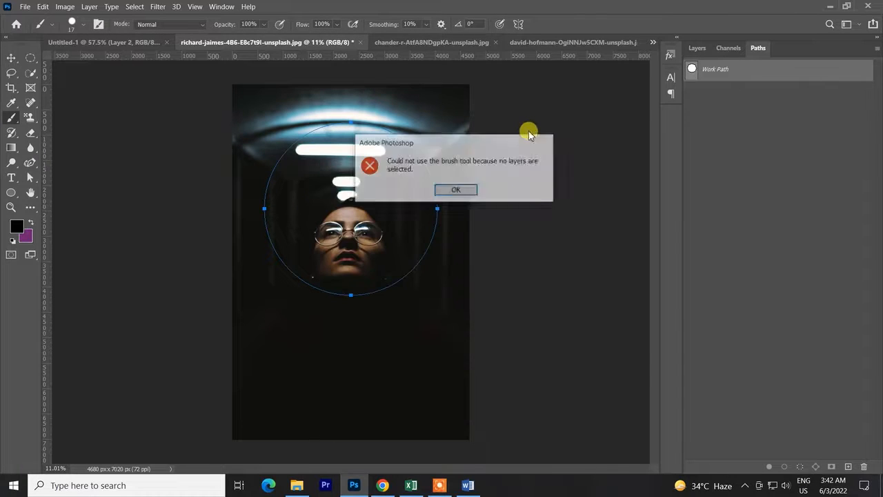
pyautogui.click(457, 189)
pyautogui.click(697, 48)
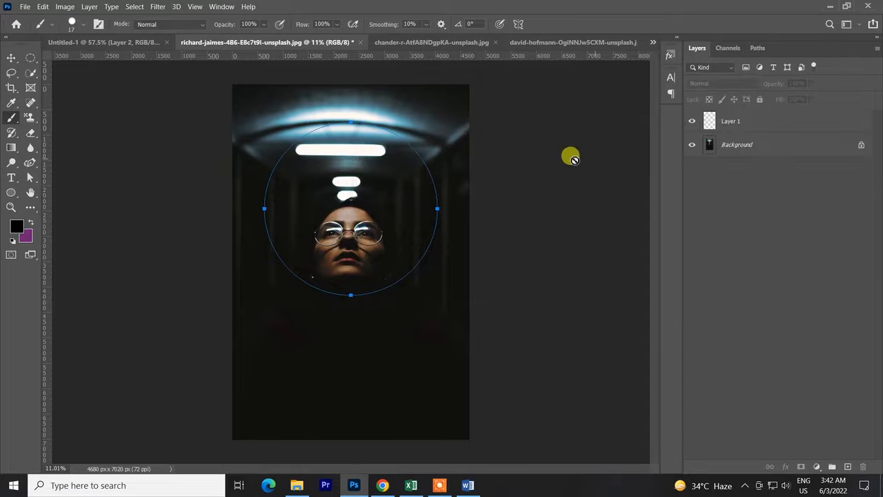
pyautogui.click(571, 158)
pyautogui.click(455, 191)
pyautogui.click(744, 124)
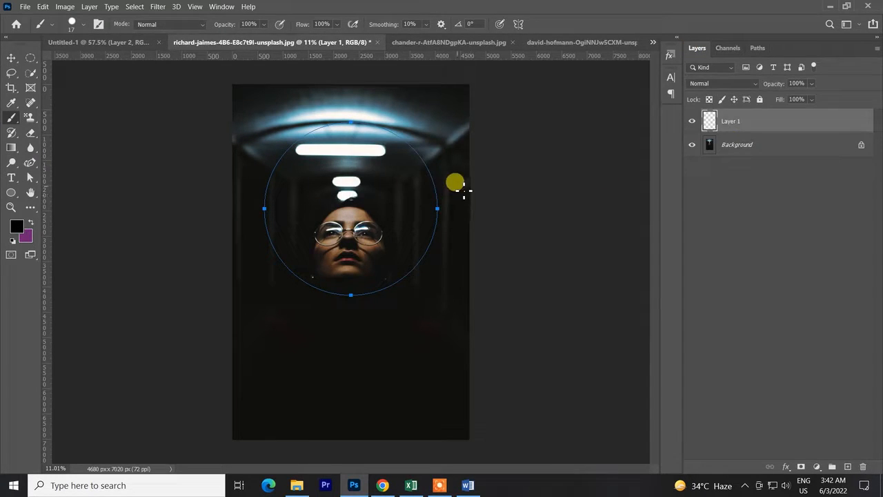
pyautogui.keyDown('alt'); pyautogui.rightClick(409, 192); pyautogui.keyUp('alt')
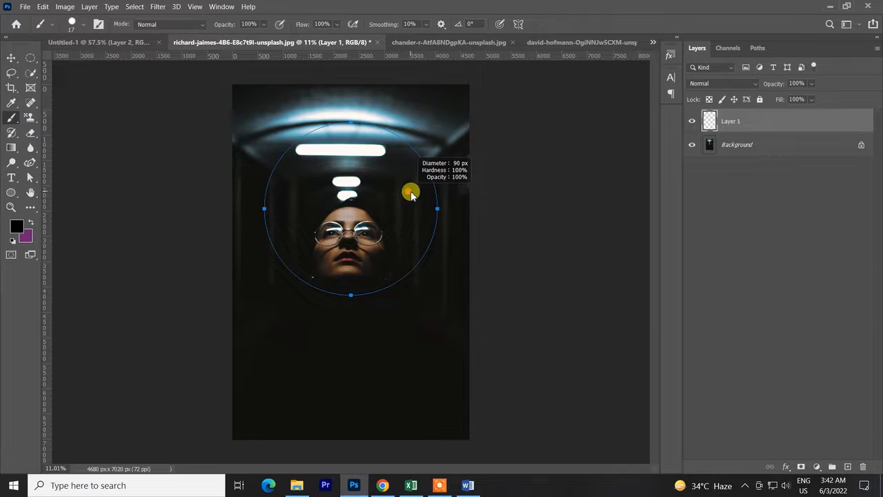
pyautogui.keyDown('alt'); pyautogui.rightClick(398, 195); pyautogui.keyUp('alt')
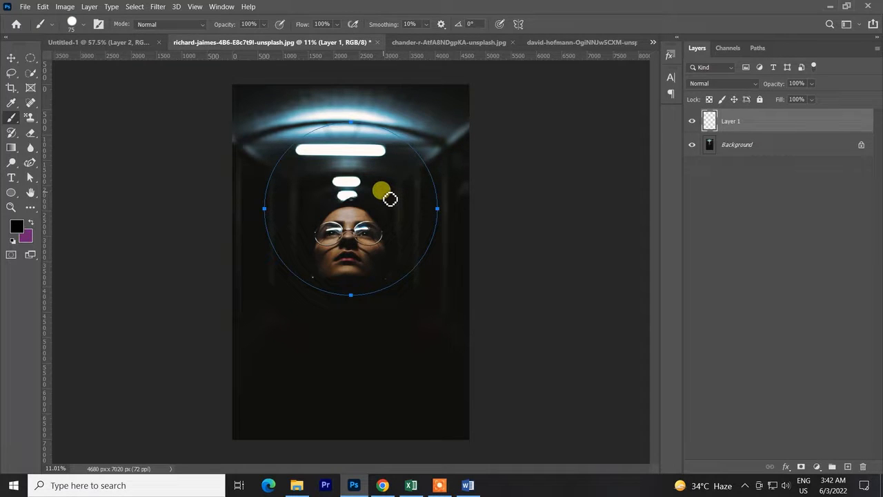
# Try stroking the circular path in black using Brush with Simulate Pressure on, and undo the stroke.
pyautogui.click(28, 166)
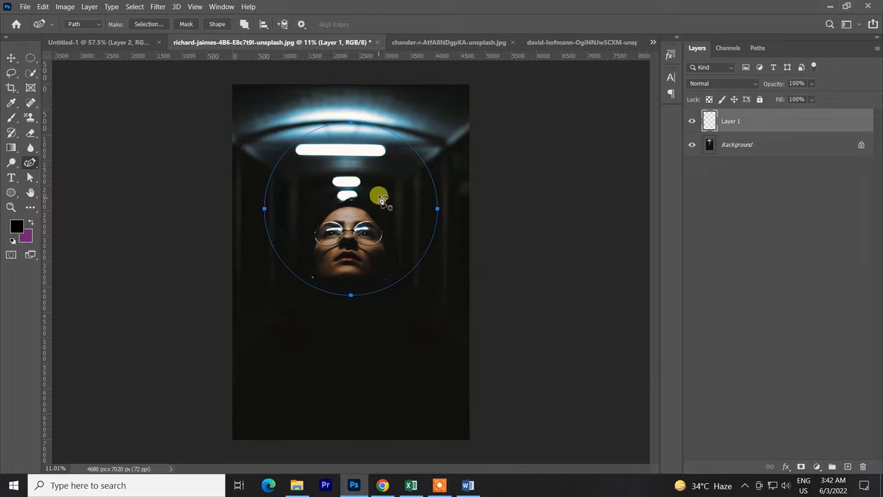
pyautogui.rightClick(380, 197)
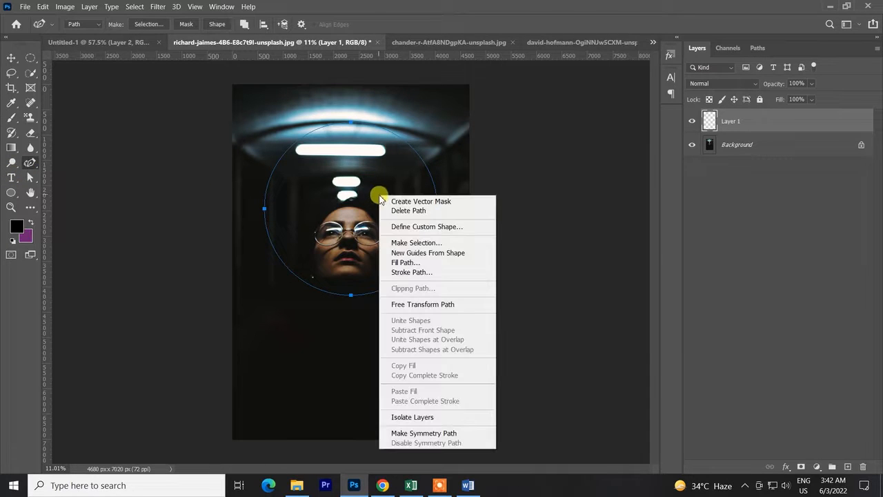
pyautogui.click(421, 273)
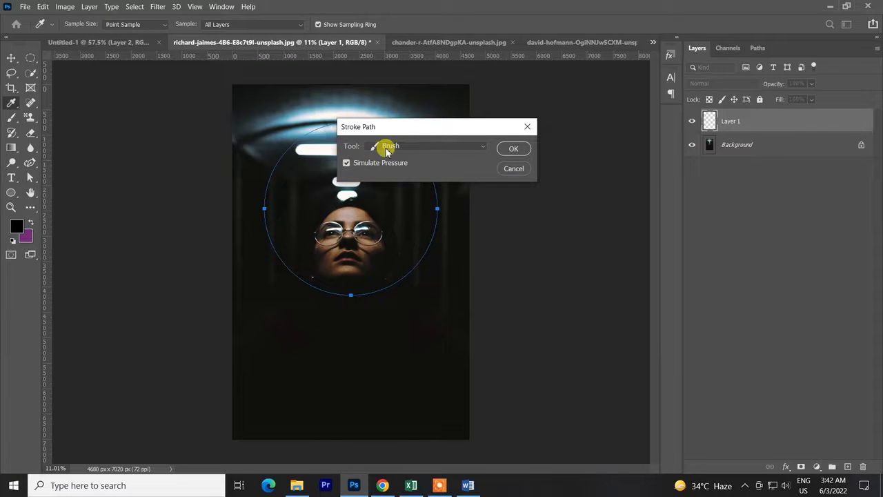
pyautogui.click(515, 148)
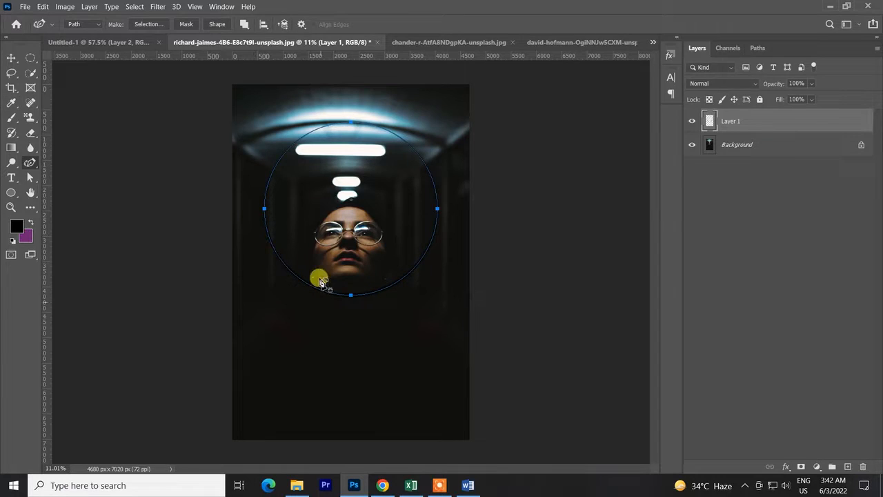
pyautogui.hotkey('ctrl', 'z')
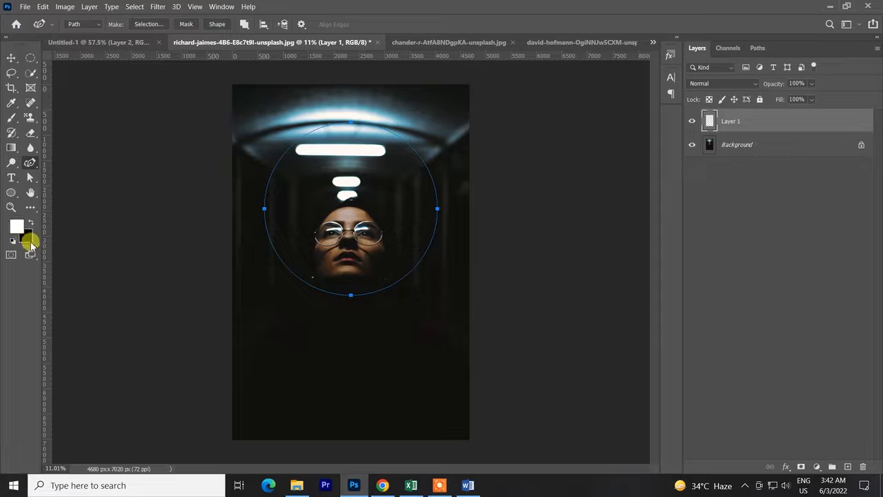
# Stroke the circular path on Layer 1 in white using Brush with Simulate Pressure on, and deselect the work path.
pyautogui.rightClick(357, 192)
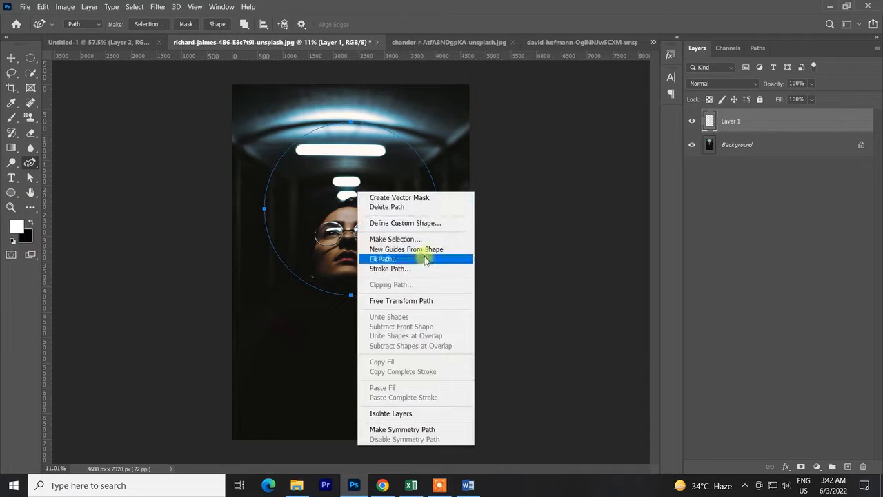
pyautogui.click(390, 268)
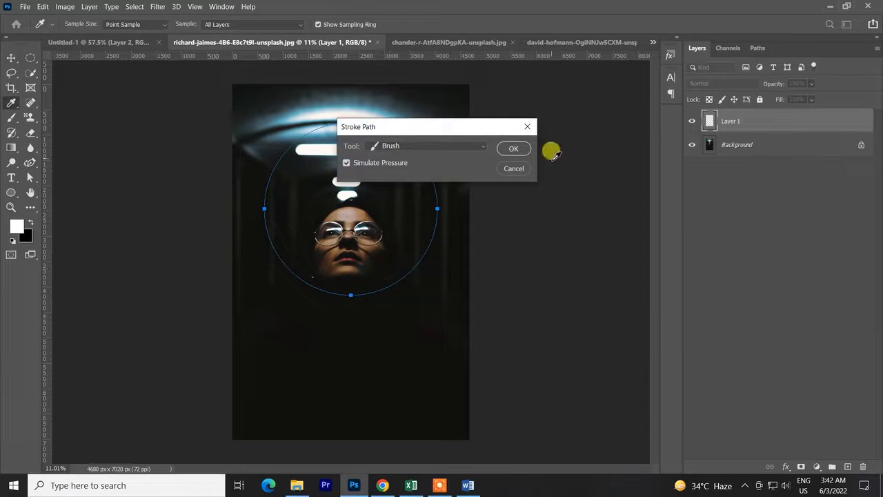
pyautogui.click(511, 150)
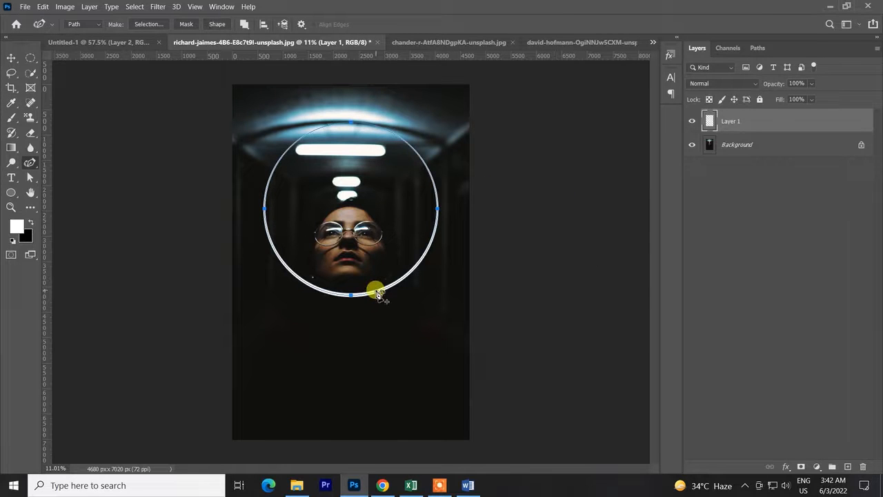
pyautogui.click(10, 59)
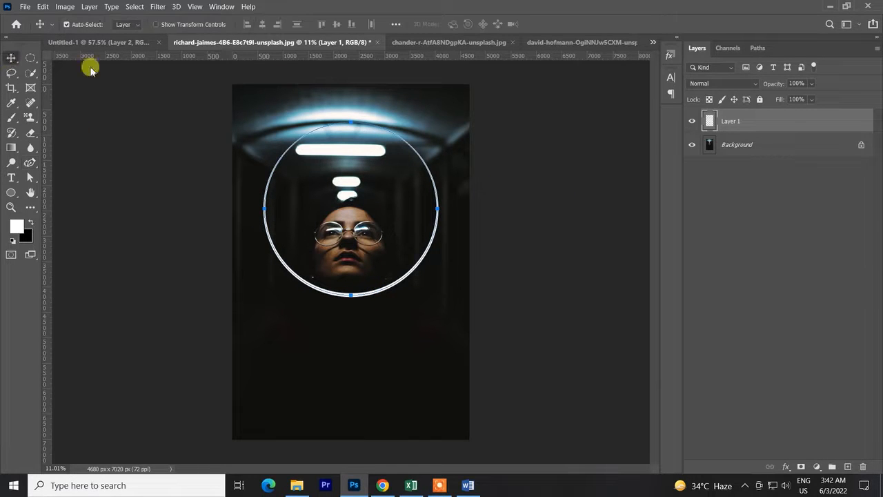
pyautogui.click(755, 49)
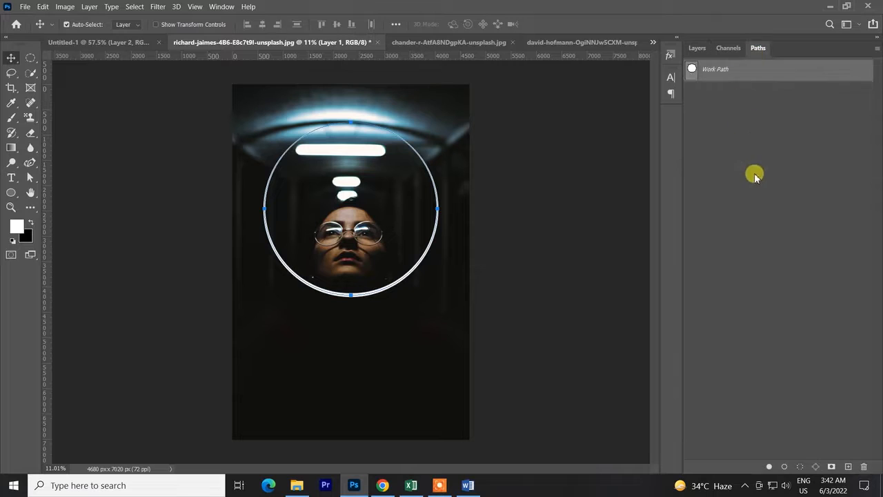
pyautogui.click(758, 184)
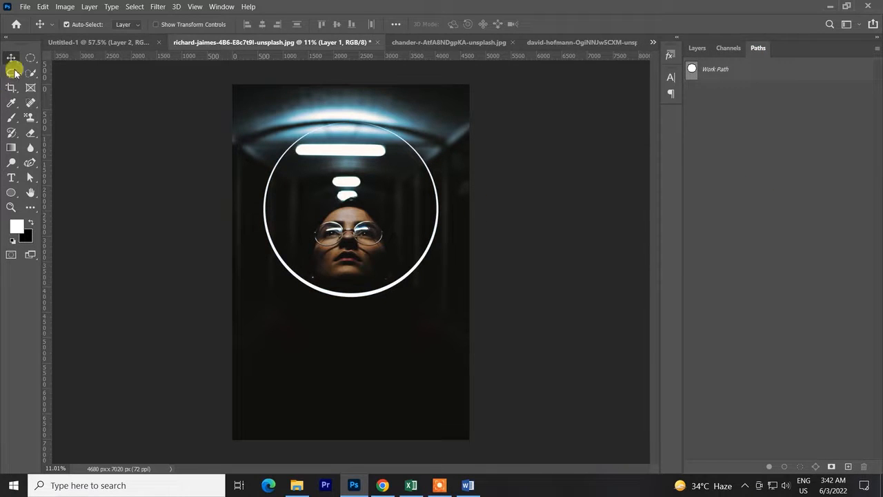
# Free-transform the white ring into a flat, vertically flipped ellipse around the ceiling light, at about 118% width and -26% height.
pyautogui.click(697, 48)
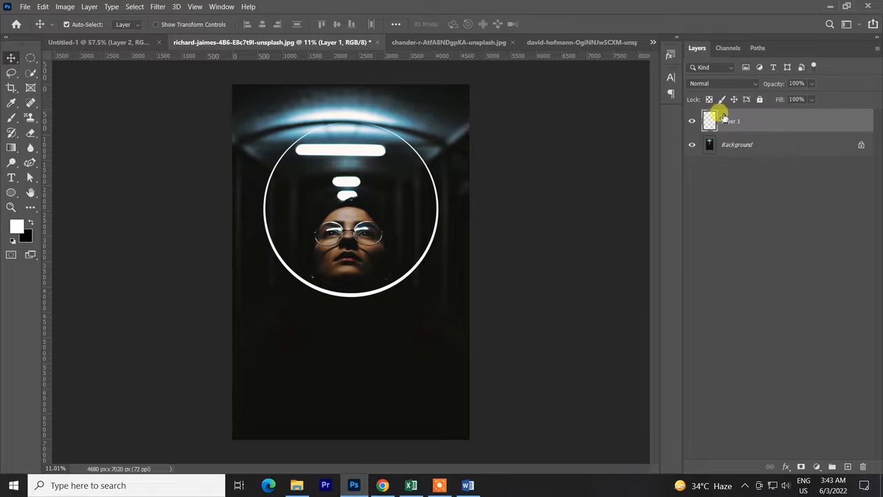
pyautogui.hotkey('ctrl', 't')
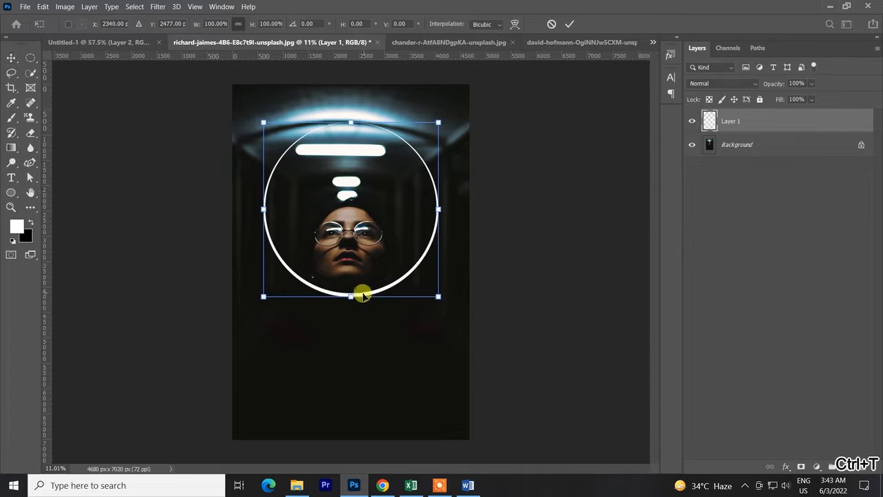
pyautogui.moveTo(351, 297); pyautogui.dragTo(351, 159)
pyautogui.moveTo(353, 125); pyautogui.dragTo(348, 154)
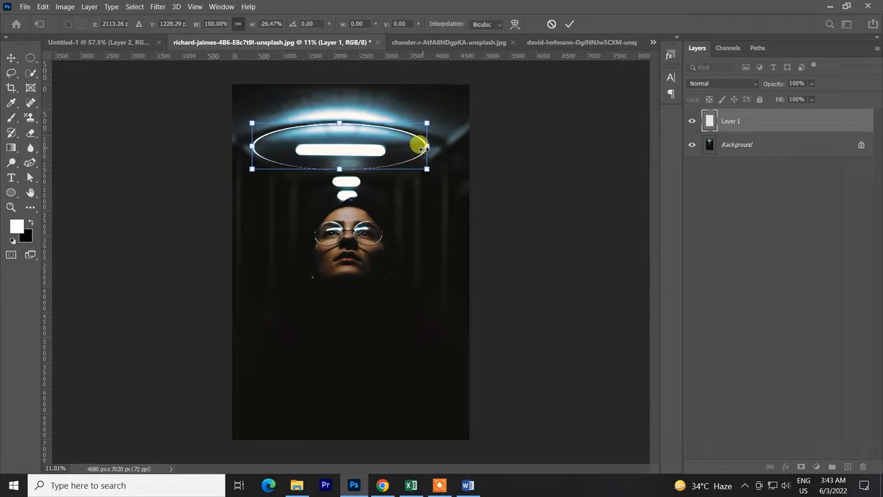
pyautogui.moveTo(423, 147); pyautogui.dragTo(442, 145)
pyautogui.moveTo(251, 146); pyautogui.dragTo(239, 147)
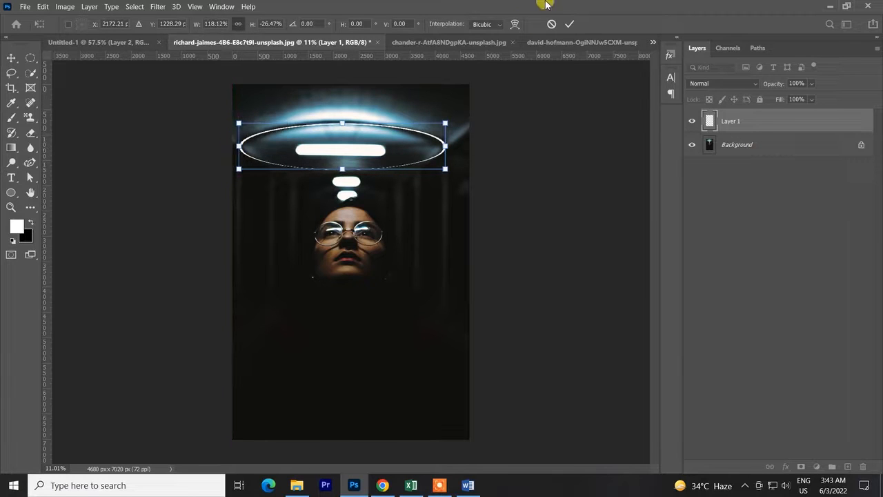
pyautogui.click(569, 25)
# Crop the sides of the image to a width of about 4467 px.
pyautogui.scroll(-1, 383, 270)
pyautogui.scroll(1, 383, 270)
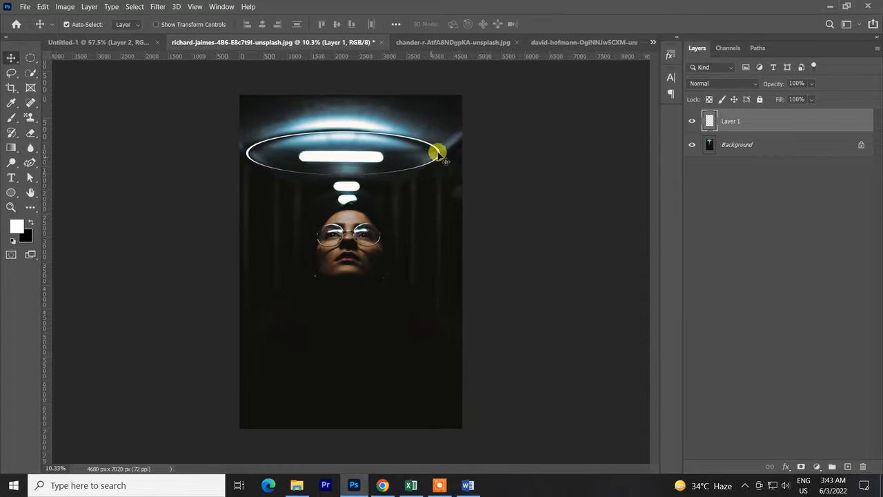
pyautogui.press('c')
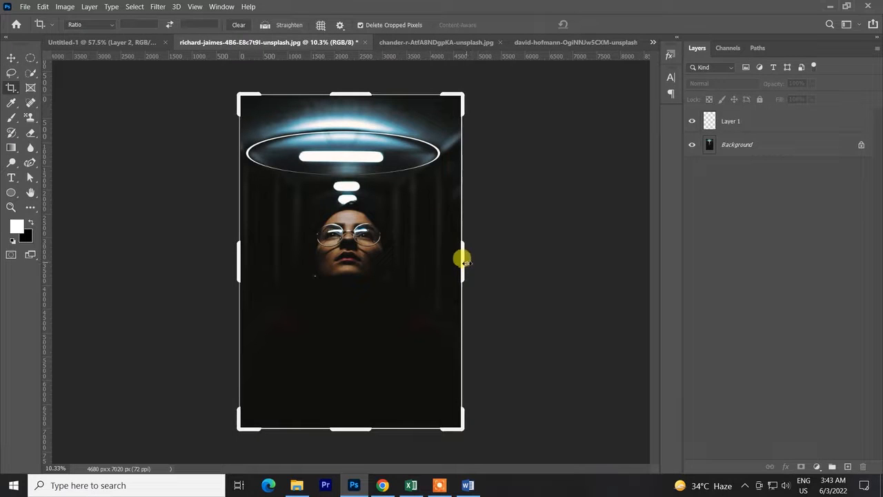
pyautogui.moveTo(461, 256); pyautogui.dragTo(456, 259)
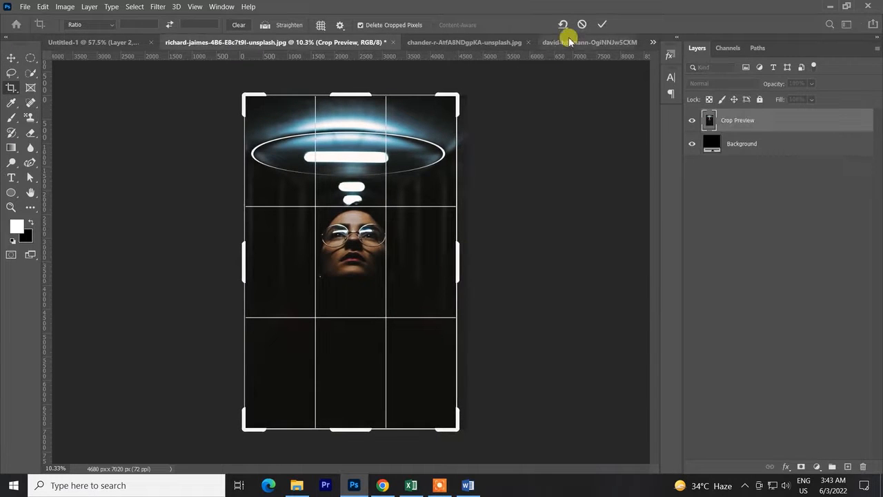
pyautogui.click(602, 25)
# Select Layer 1, display the circular work path over the photo, and deselect the path again.
pyautogui.hotkey('ctrl', '+')
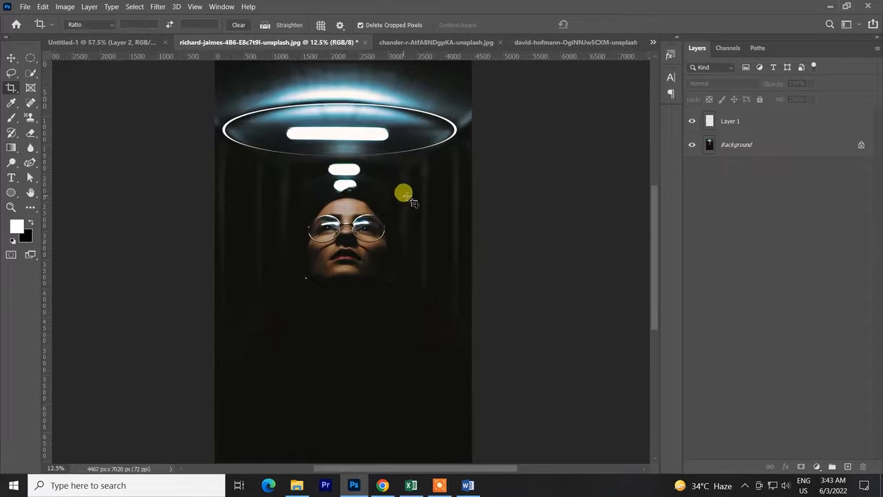
pyautogui.click(745, 122)
pyautogui.click(758, 50)
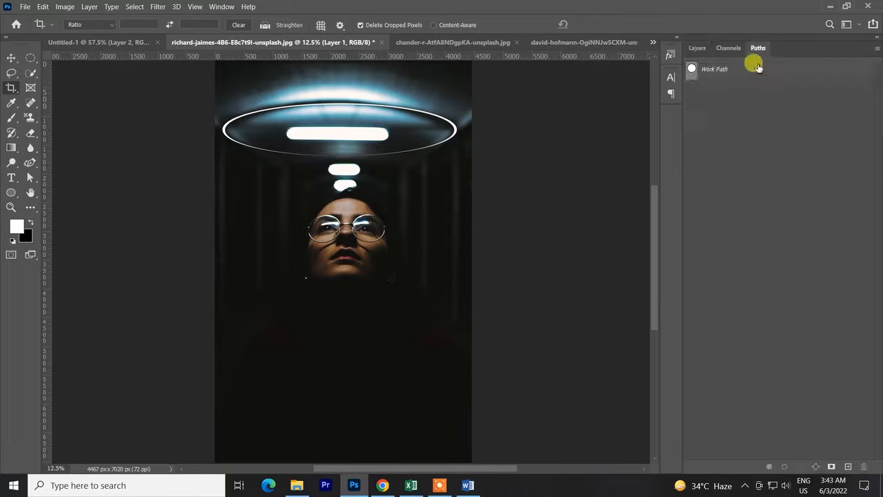
pyautogui.click(693, 69)
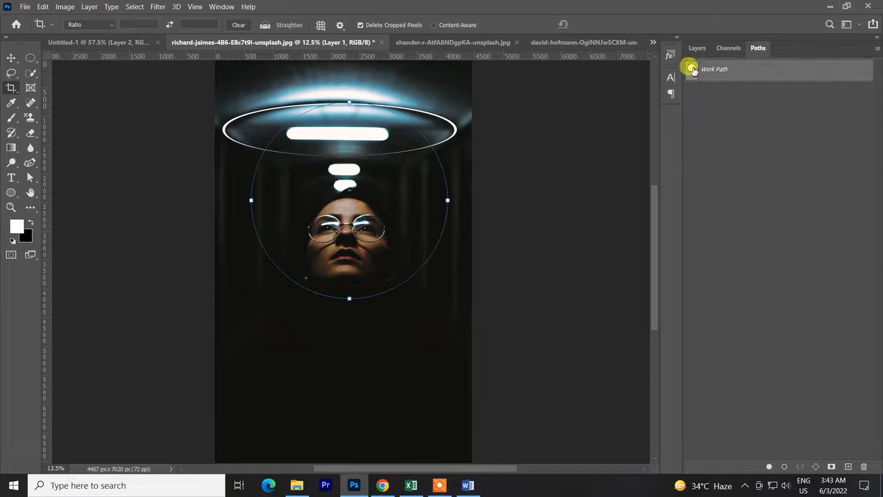
pyautogui.rightClick(395, 206)
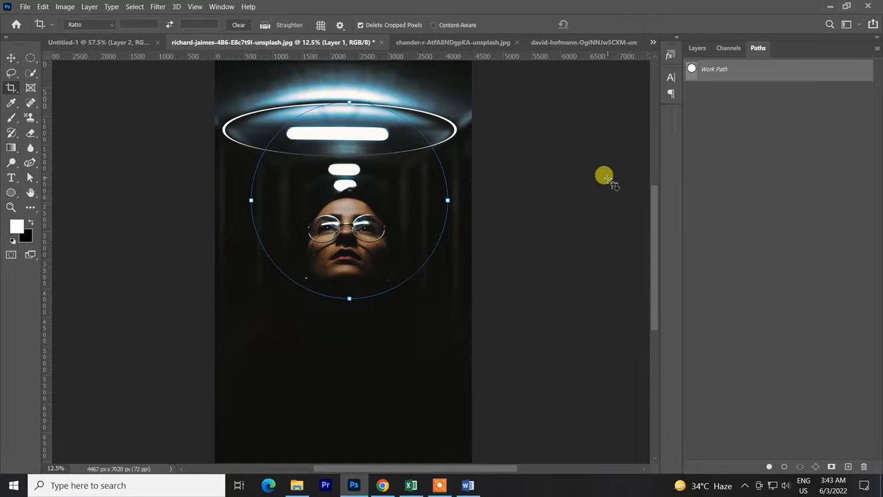
pyautogui.click(608, 181)
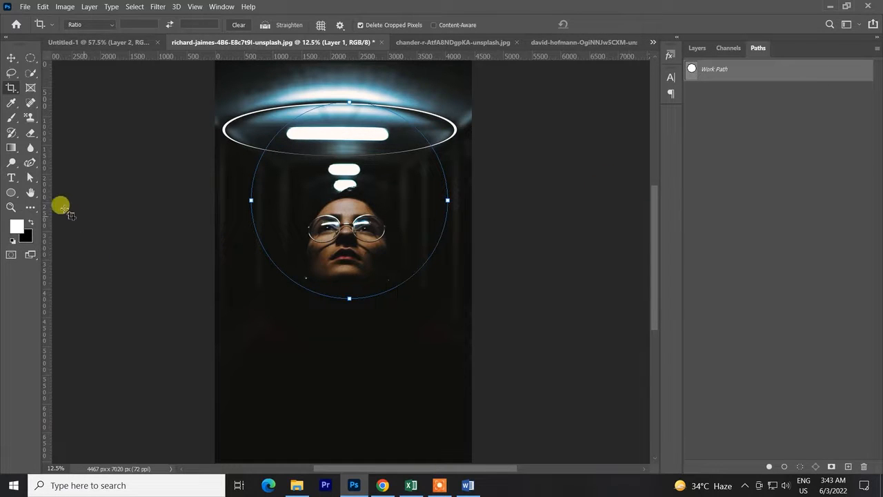
pyautogui.click(697, 49)
pyautogui.click(759, 48)
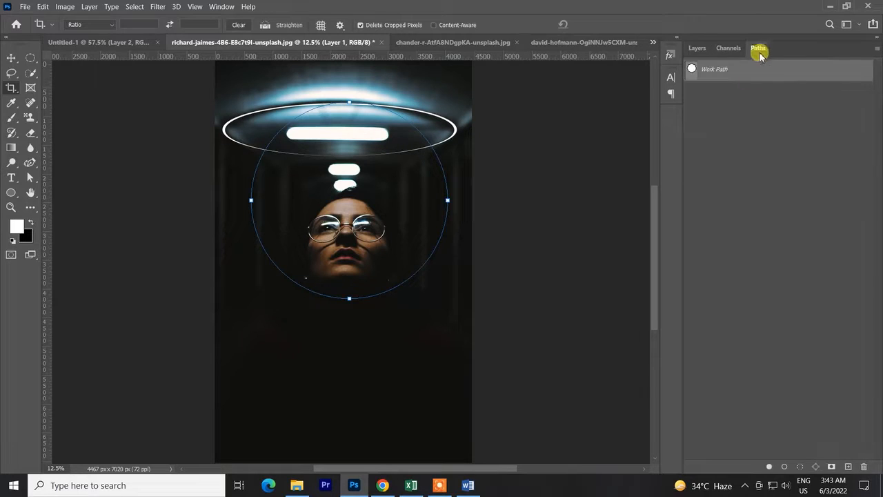
pyautogui.click(745, 184)
pyautogui.click(700, 48)
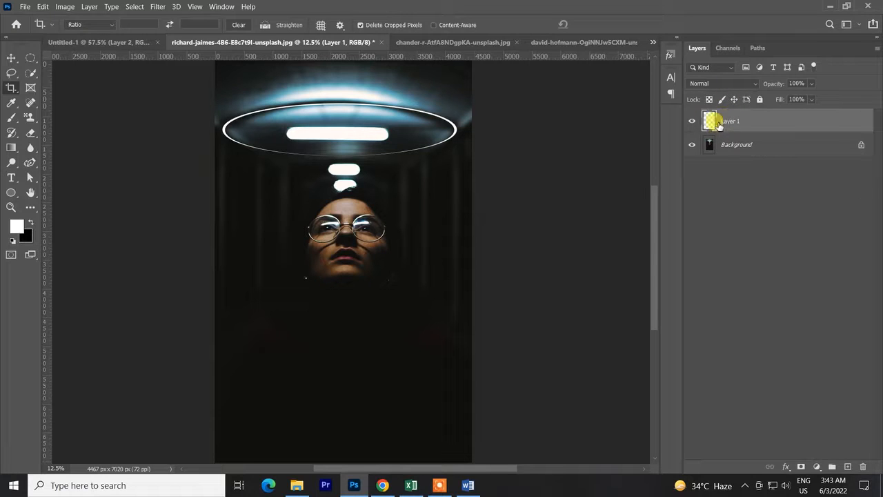
# Check Layer 1 by hiding and showing it, and enable an Outer Glow effect on it.
pyautogui.click(692, 122)
pyautogui.click(692, 122)
pyautogui.doubleClick(833, 124)
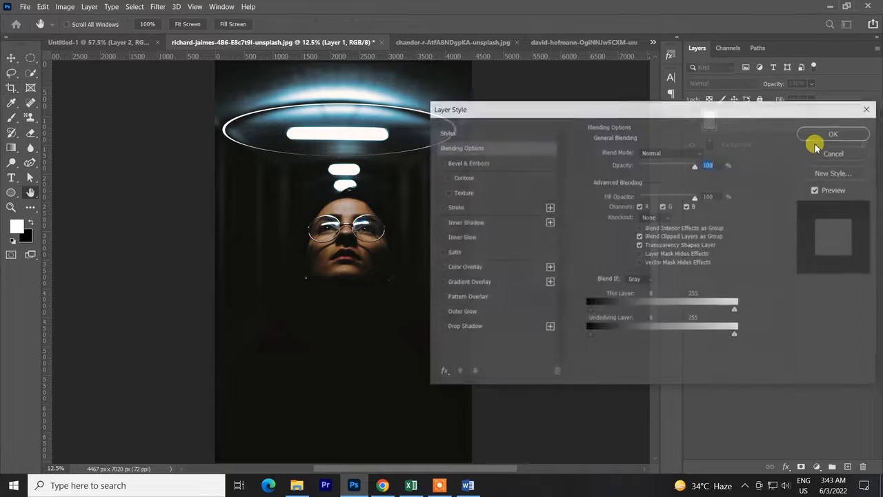
pyautogui.click(470, 311)
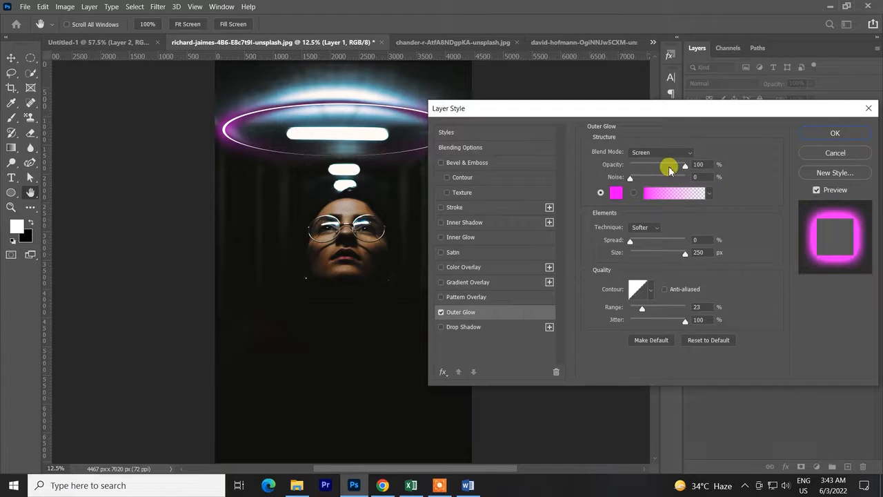
# Try blue shades for the outer glow color and set it to orange ff6c00.
pyautogui.click(615, 193)
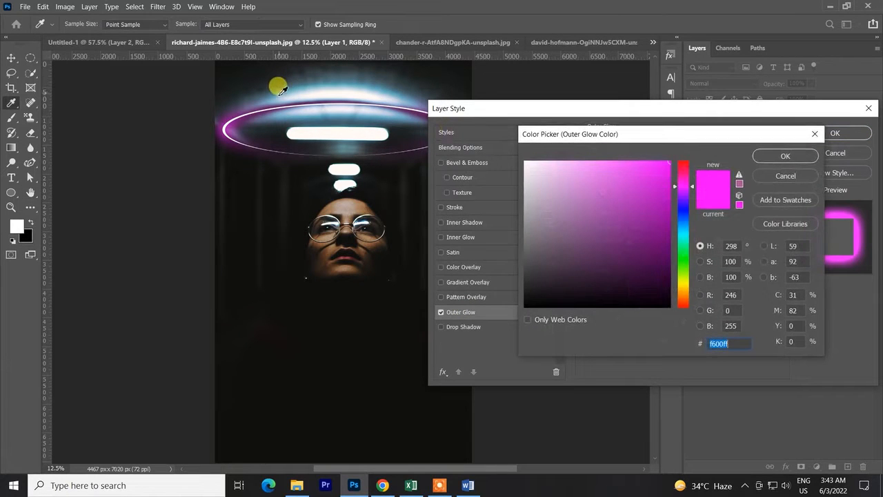
pyautogui.click(283, 86)
pyautogui.moveTo(631, 207); pyautogui.dragTo(684, 150)
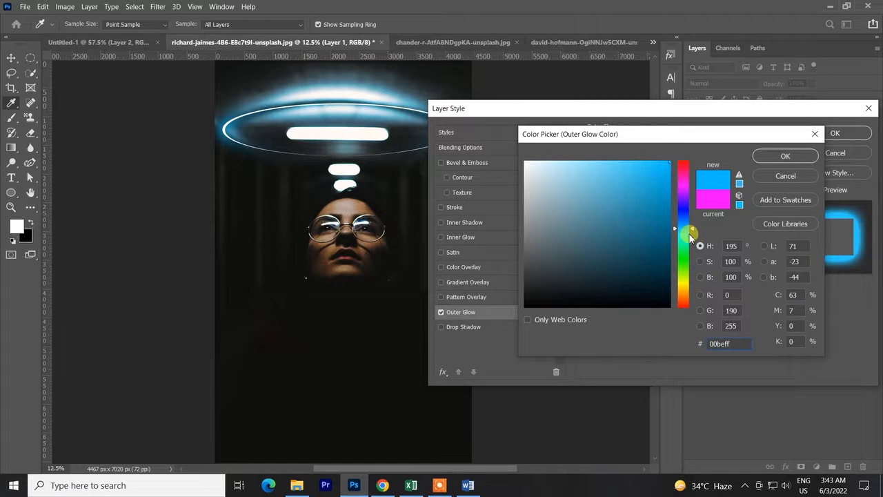
pyautogui.click(690, 226)
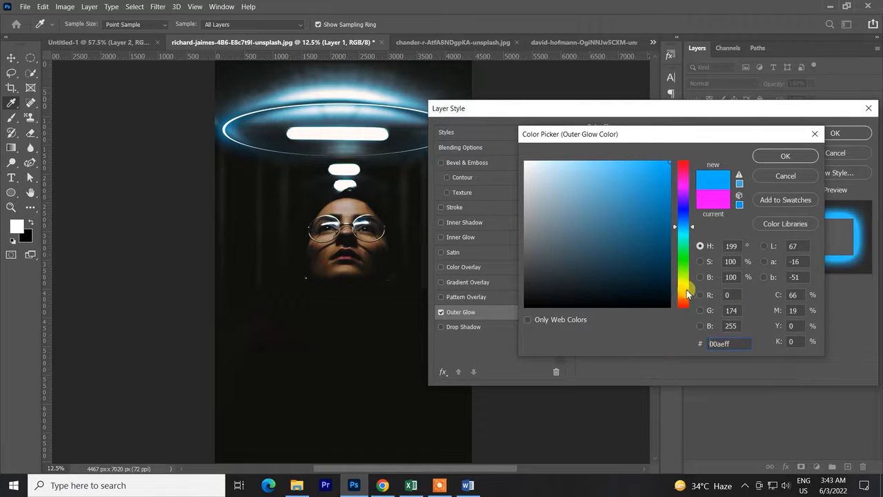
pyautogui.moveTo(687, 295); pyautogui.dragTo(686, 304)
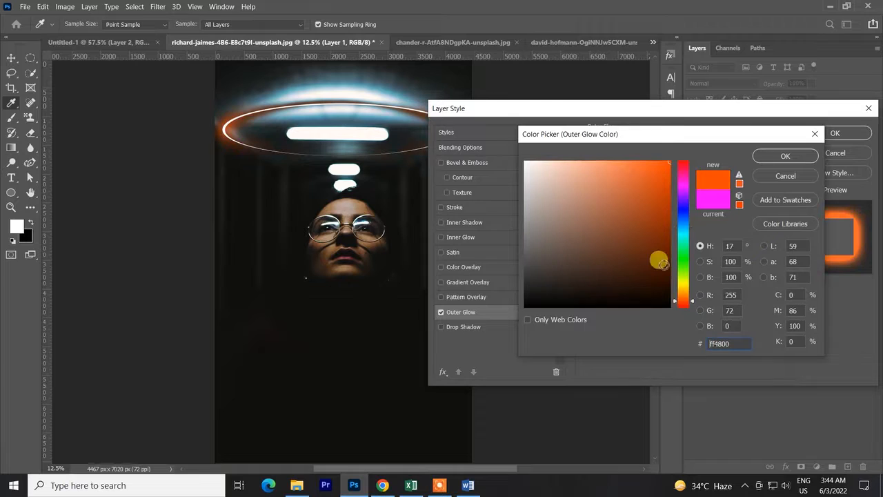
pyautogui.click(683, 299)
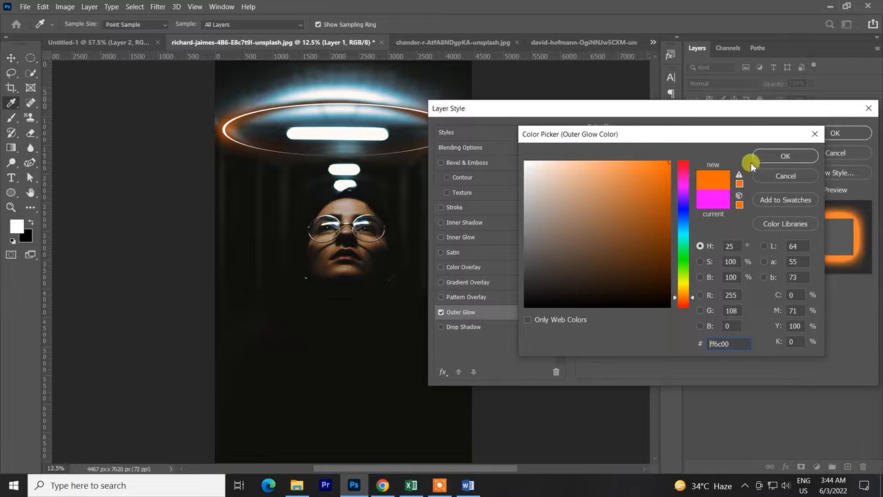
pyautogui.click(782, 155)
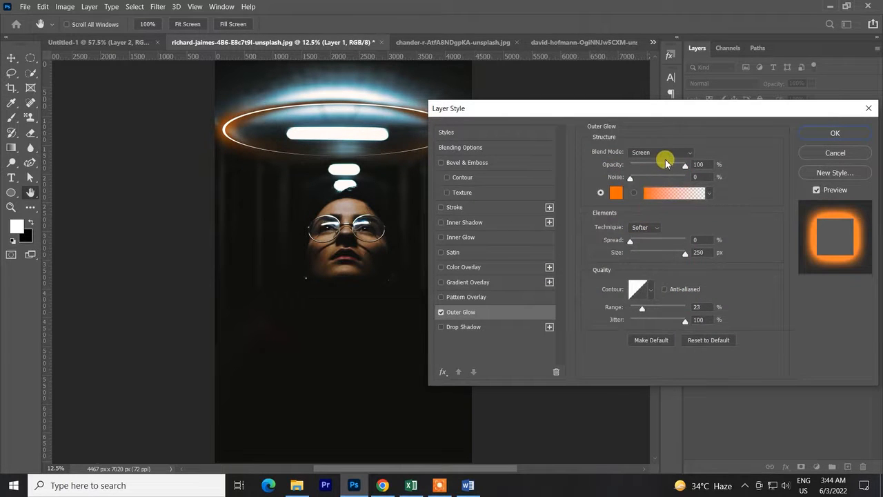
# Try the Normal and Lighten blend modes for the outer glow, and set it back to Screen.
pyautogui.click(661, 154)
pyautogui.click(649, 160)
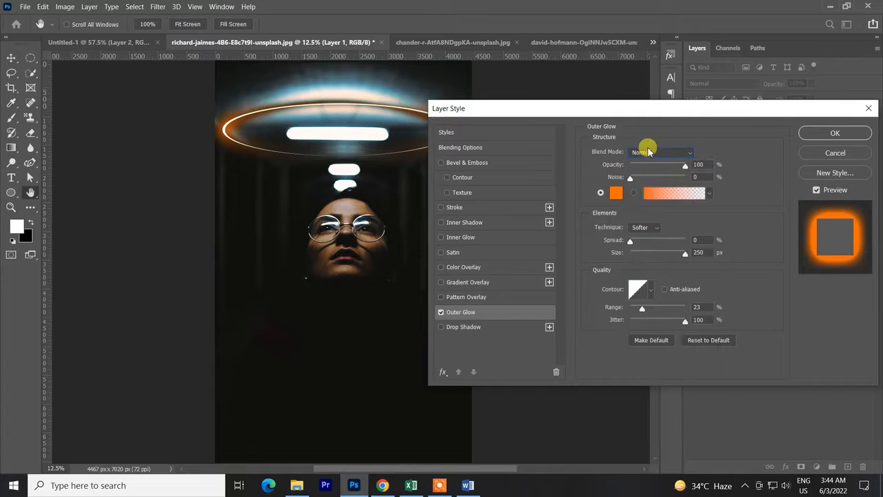
pyautogui.click(649, 151)
pyautogui.click(641, 237)
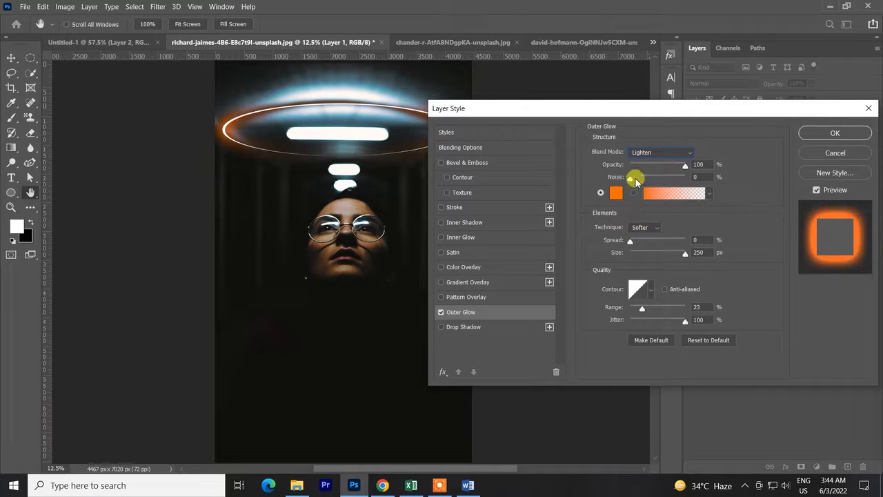
pyautogui.click(649, 158)
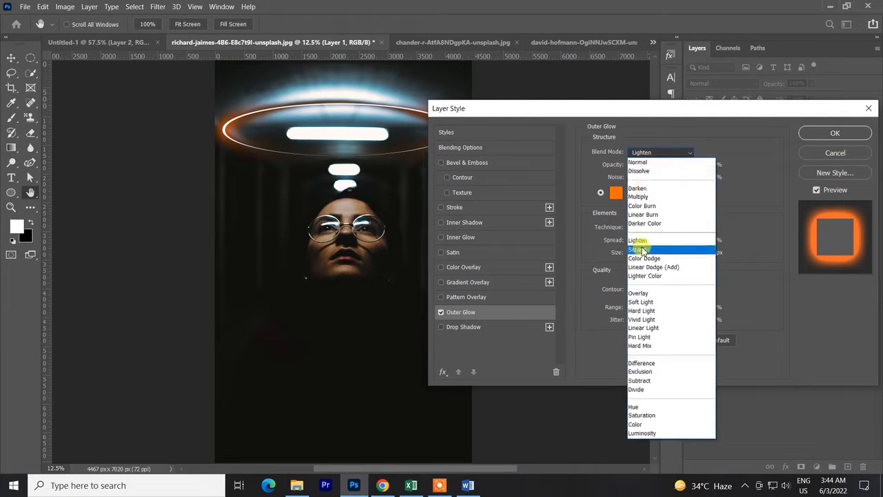
pyautogui.click(642, 245)
# Set the outer glow's Spread to 2%, try several contour presets, choose the convex quarter-round one, and apply the style.
pyautogui.moveTo(630, 243); pyautogui.dragTo(633, 249)
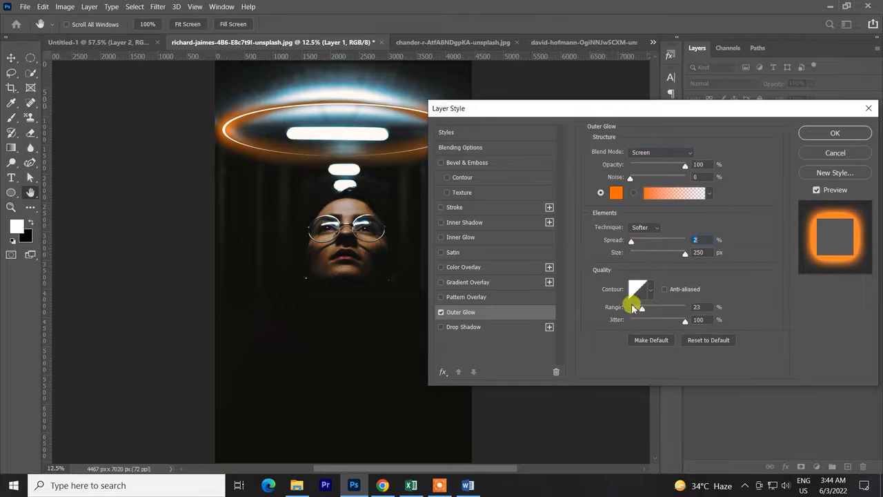
pyautogui.click(649, 293)
pyautogui.click(599, 317)
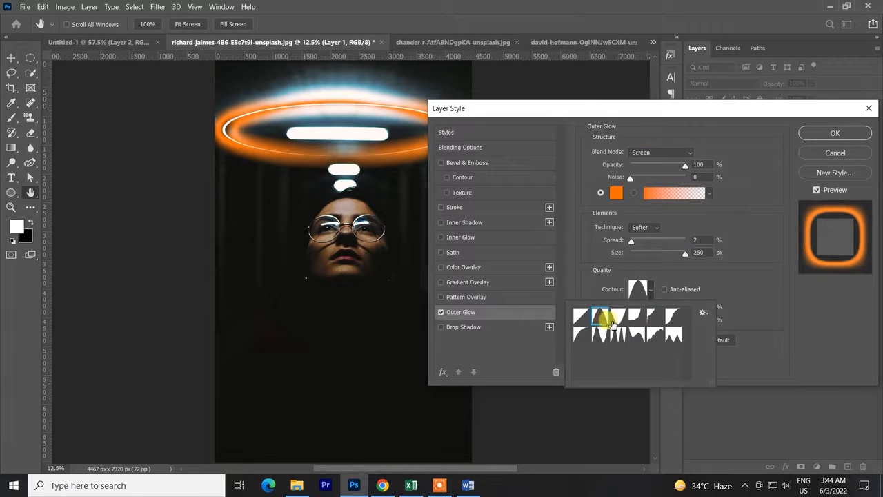
pyautogui.click(619, 317)
pyautogui.click(636, 318)
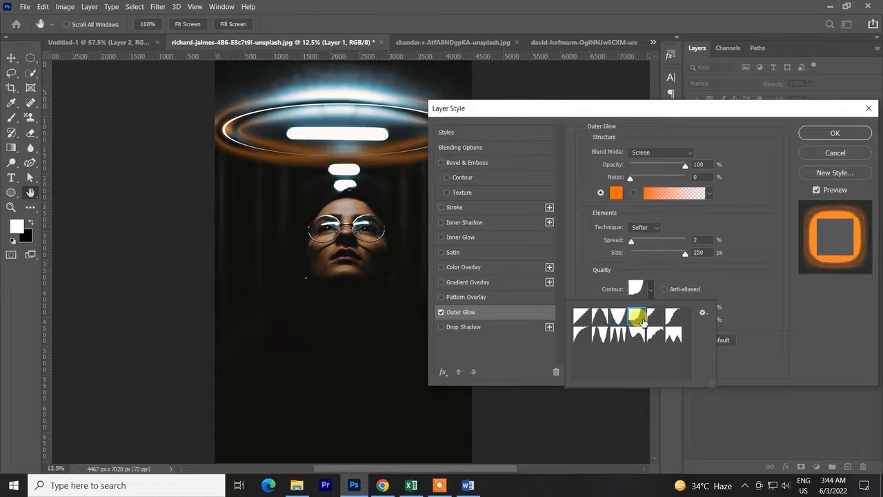
pyautogui.click(651, 316)
pyautogui.click(580, 334)
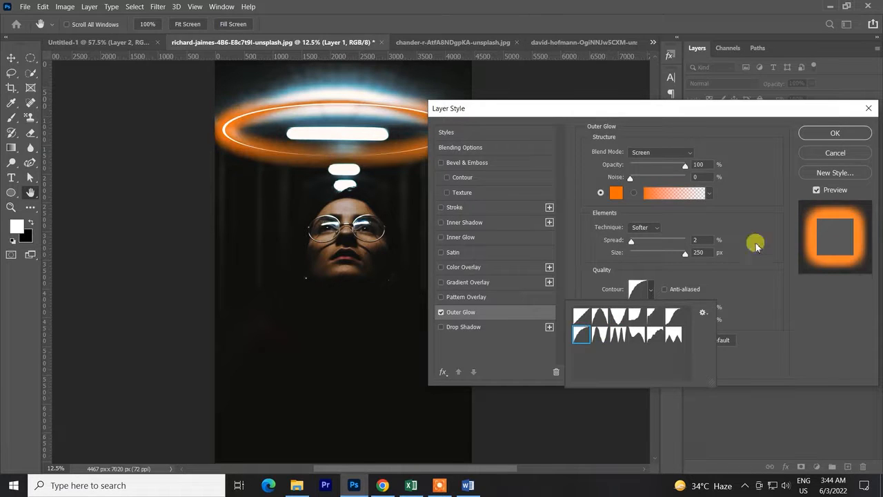
pyautogui.click(837, 134)
# Free-transform the glowing ring to about 94.5% width and 107.9% height around the ceiling light.
pyautogui.press('c')
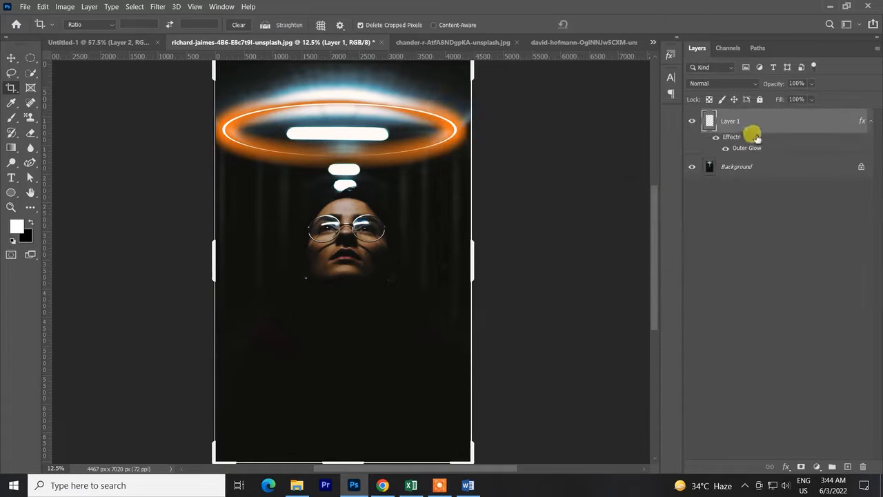
pyautogui.hotkey('ctrl', 't')
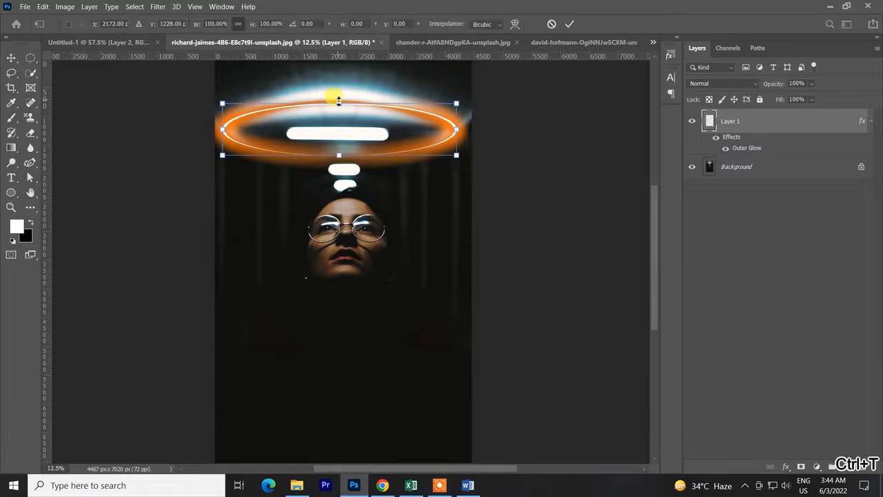
pyautogui.moveTo(457, 130)
pyautogui.mouseDown()
pyautogui.moveTo(436, 129)
pyautogui.moveTo(450, 130)
pyautogui.mouseUp()
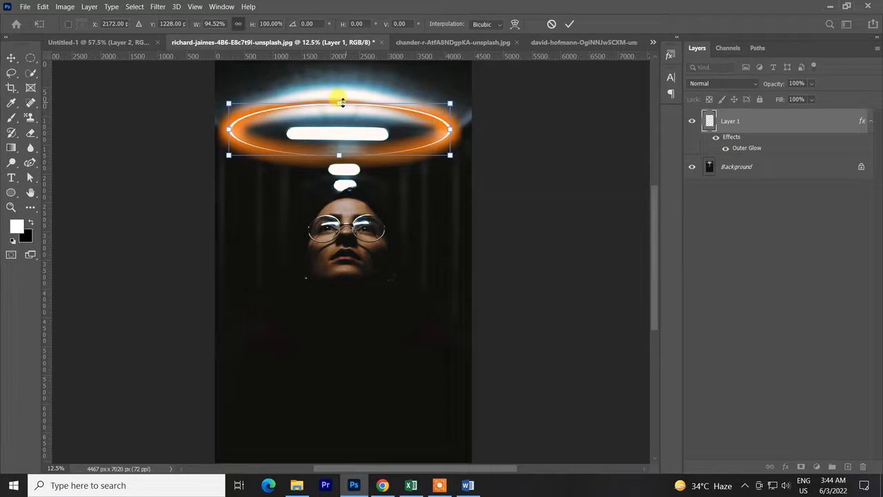
pyautogui.moveTo(339, 100)
pyautogui.mouseDown()
pyautogui.moveTo(340, 88)
pyautogui.moveTo(340, 97)
pyautogui.mouseUp()
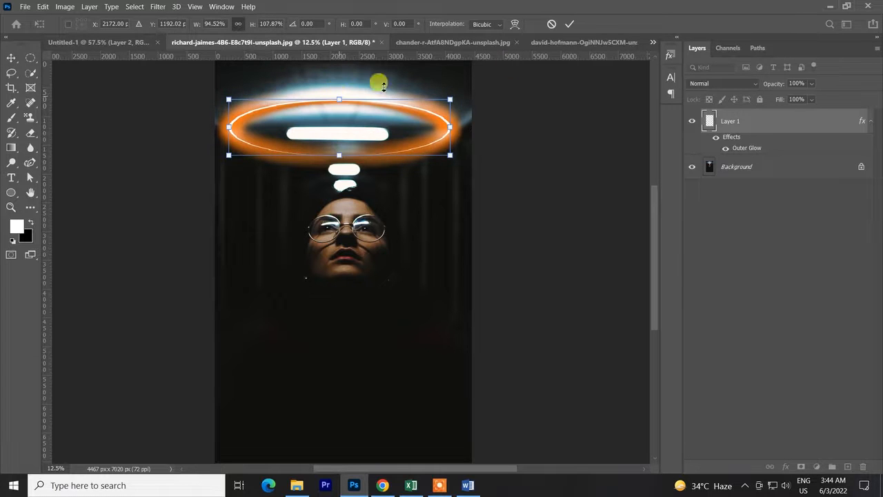
pyautogui.click(569, 25)
pyautogui.scroll(-3, 472, 172)
pyautogui.click(491, 178)
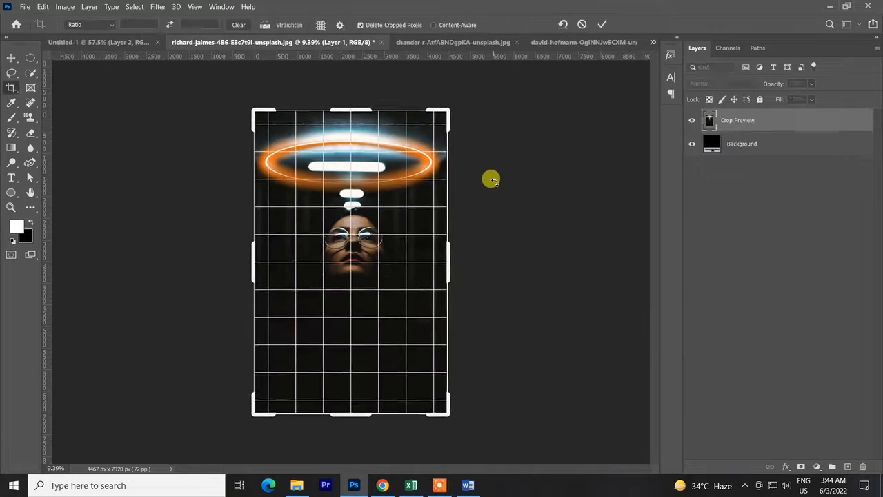
pyautogui.click(599, 25)
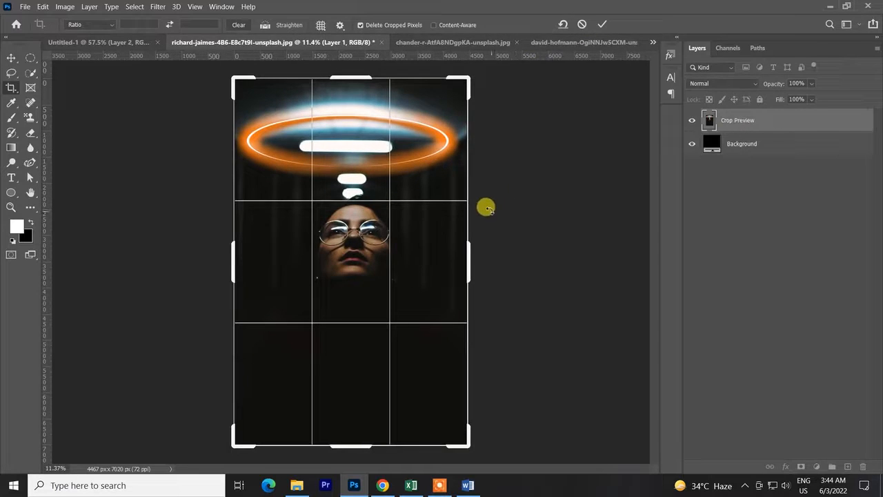
pyautogui.click(598, 26)
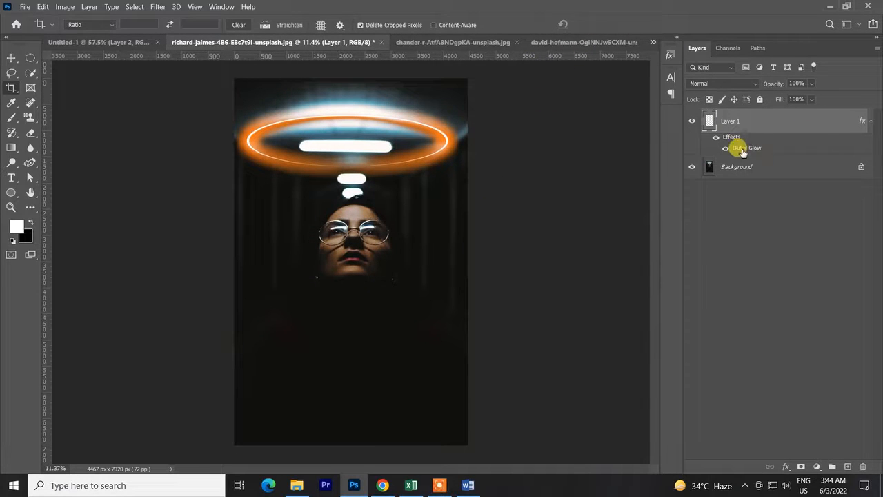
# Reopen Layer 1's Outer Glow settings and change the glow color to magenta ff00e4.
pyautogui.doubleClick(742, 153)
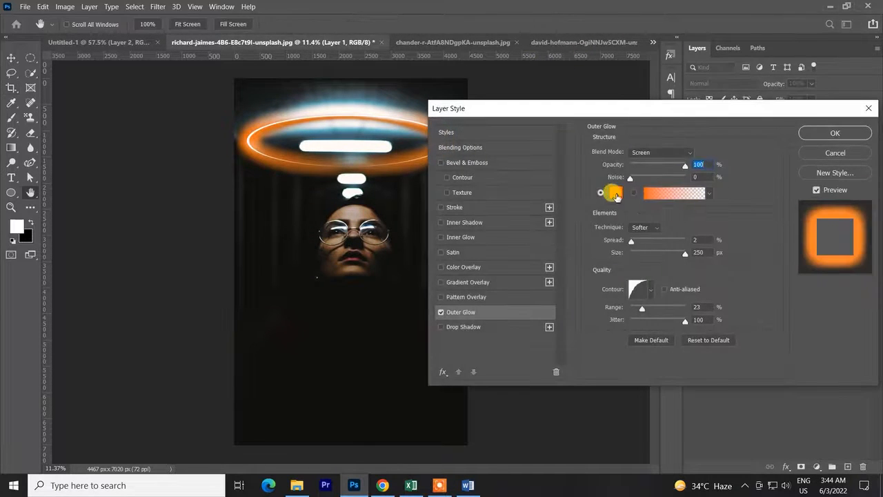
pyautogui.click(611, 192)
pyautogui.click(681, 186)
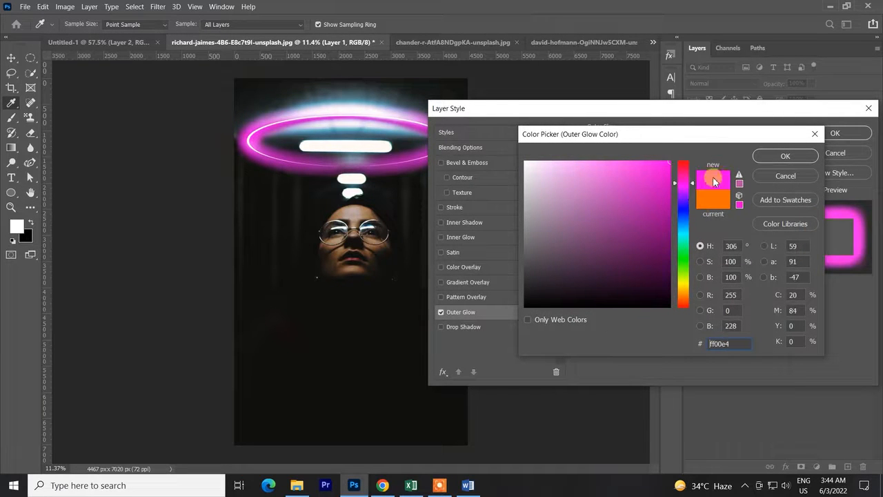
pyautogui.click(766, 156)
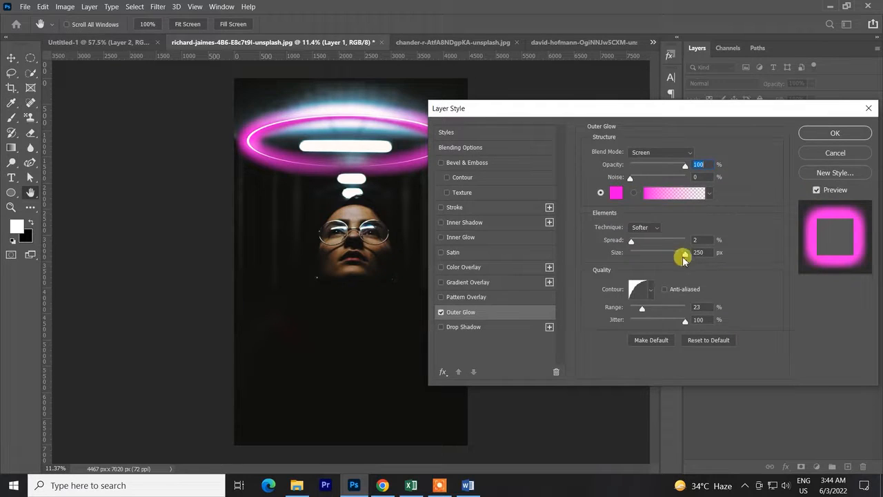
# Set the outer glow's contour to the straight linear preset, Range to 26% and Jitter to 7%, apply, and activate the Move tool.
pyautogui.click(650, 290)
pyautogui.click(578, 314)
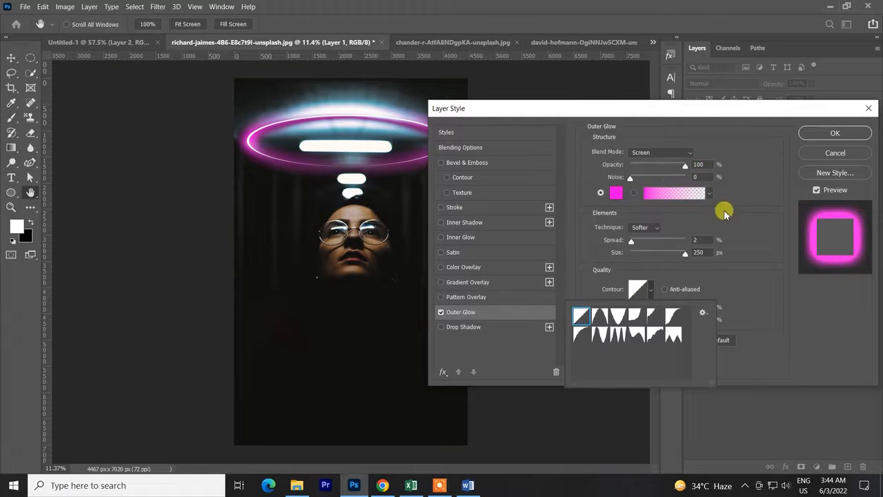
pyautogui.click(764, 156)
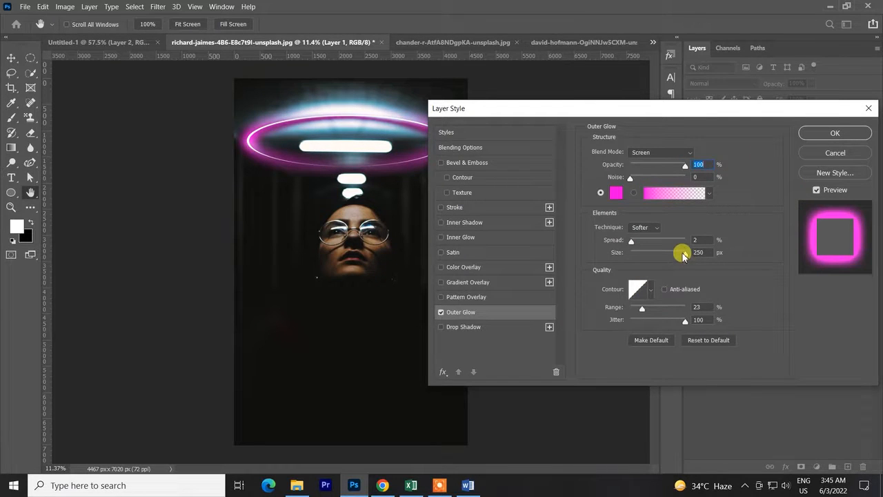
pyautogui.moveTo(683, 254)
pyautogui.mouseDown()
pyautogui.moveTo(657, 251)
pyautogui.moveTo(690, 252)
pyautogui.mouseUp()
pyautogui.moveTo(640, 311)
pyautogui.mouseDown()
pyautogui.moveTo(617, 306)
pyautogui.moveTo(683, 306)
pyautogui.moveTo(660, 311)
pyautogui.moveTo(664, 325)
pyautogui.moveTo(635, 329)
pyautogui.moveTo(681, 306)
pyautogui.moveTo(627, 310)
pyautogui.moveTo(645, 321)
pyautogui.mouseUp()
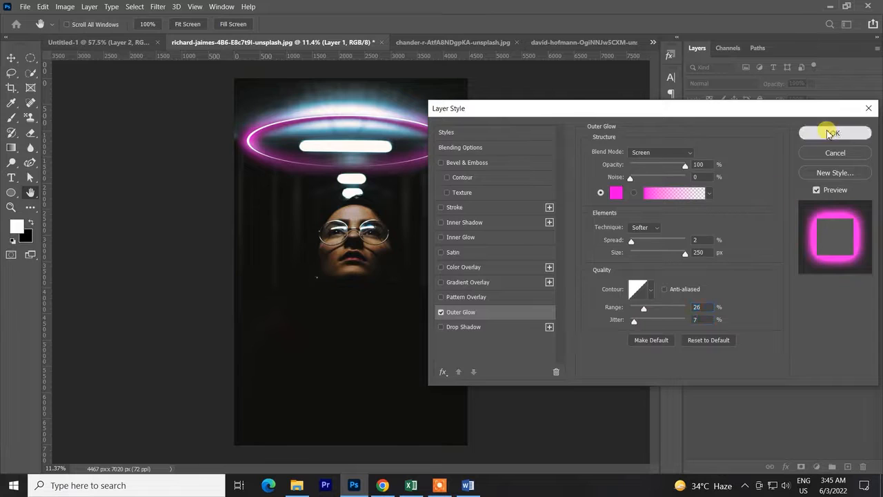
pyautogui.click(812, 131)
pyautogui.press('c')
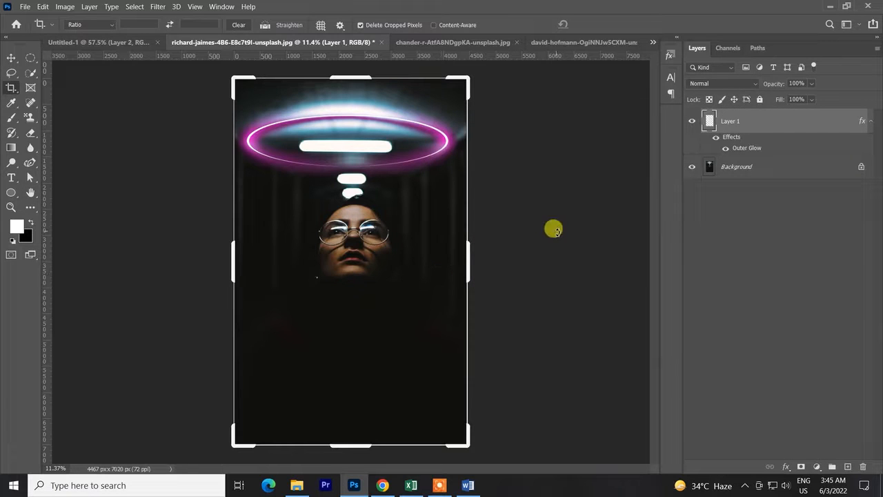
pyautogui.click(10, 60)
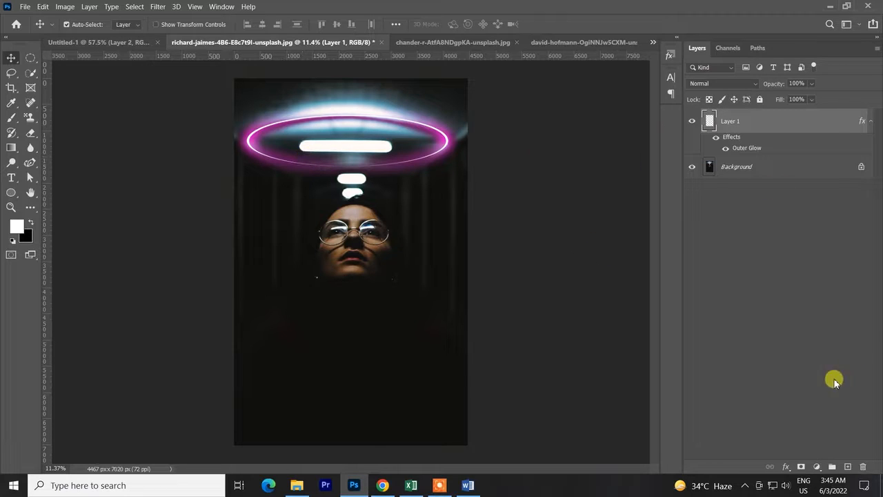
# Add a new layer above the ring and prepare a soft 2257 px brush with the purple-magenta sampled from the ring's glow.
pyautogui.click(849, 466)
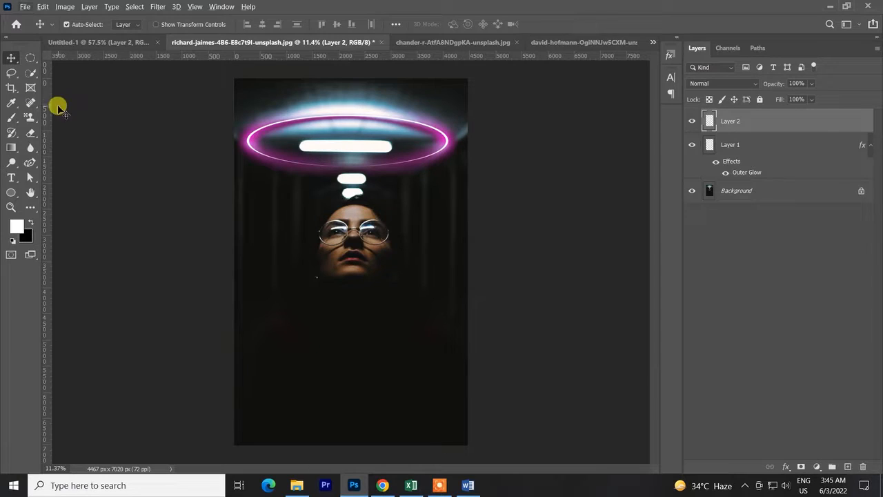
pyautogui.click(9, 118)
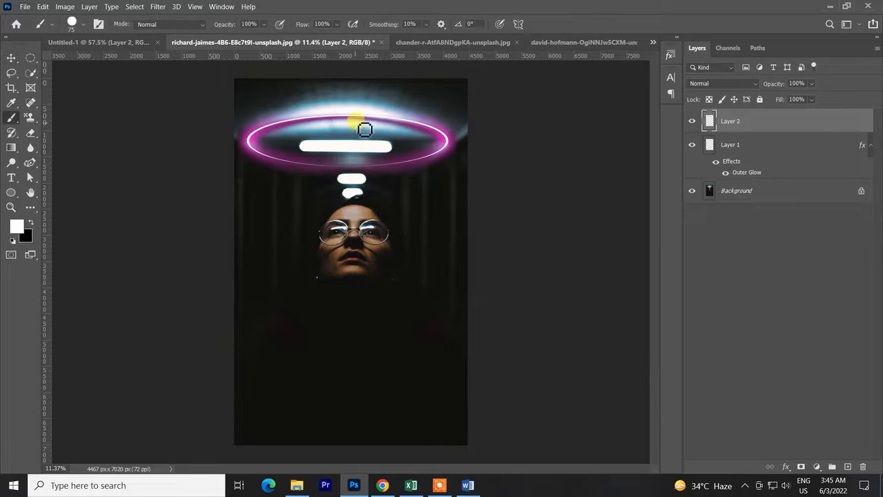
pyautogui.keyDown('alt'); pyautogui.click(450, 144); pyautogui.keyUp('alt')
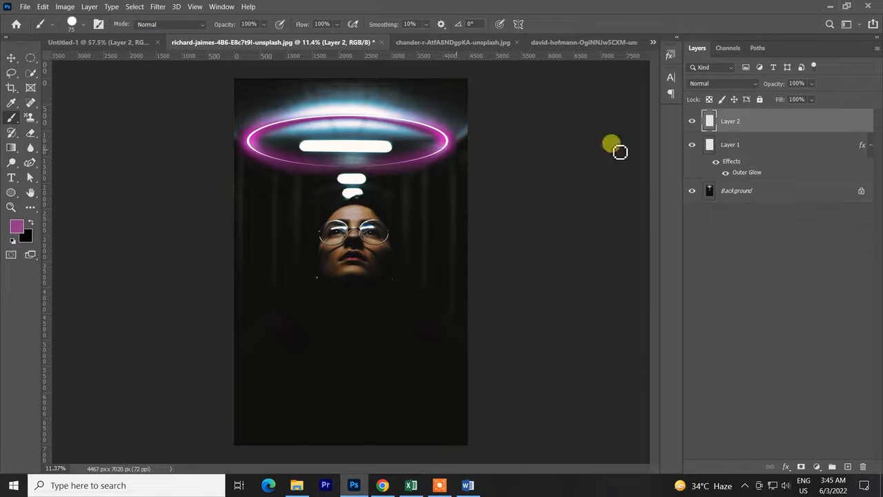
pyautogui.moveTo(346, 220); pyautogui.dragTo(399, 238)
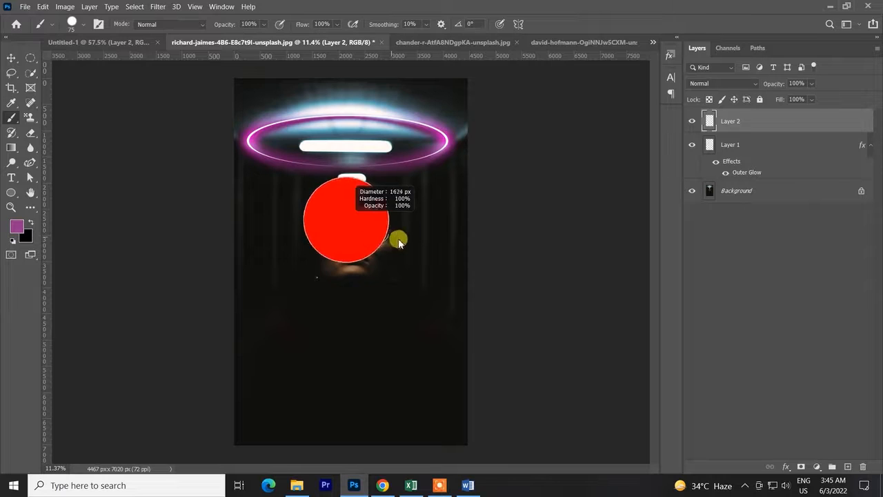
pyautogui.moveTo(348, 284)
pyautogui.mouseDown()
pyautogui.moveTo(351, 97)
pyautogui.moveTo(341, 4)
pyautogui.moveTo(361, 294)
pyautogui.moveTo(350, 130)
pyautogui.moveTo(336, 107)
pyautogui.mouseUp()
pyautogui.moveTo(379, 131); pyautogui.dragTo(404, 135)
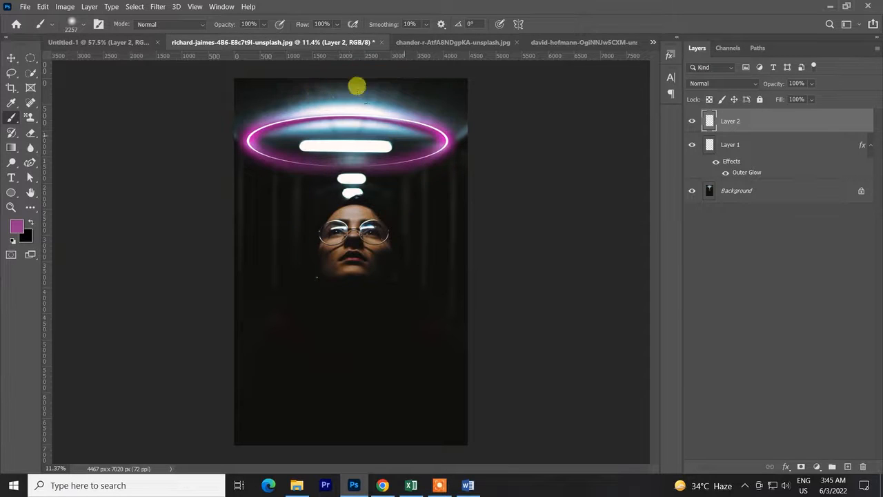
# Set Layer 2 to Overlay and tint the face area with a 3383 px brush at 53% opacity, undoing unwanted strokes.
pyautogui.click(741, 88)
pyautogui.click(720, 223)
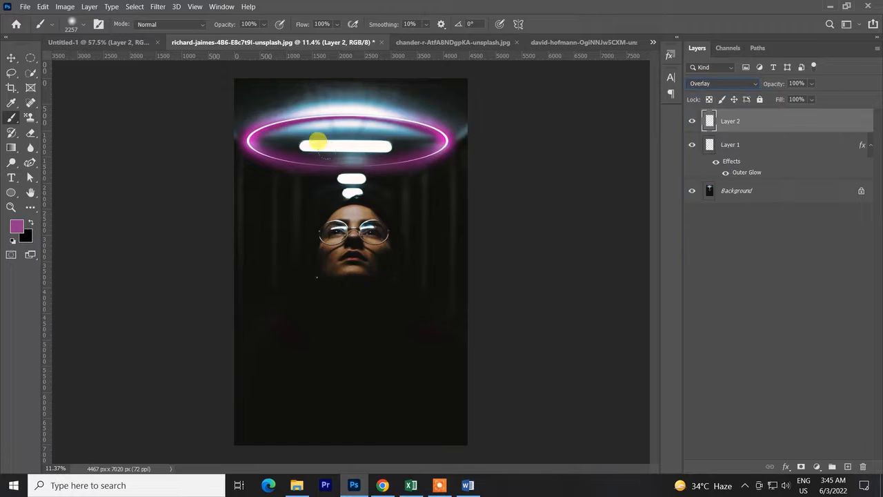
pyautogui.hotkey('ctrl', 'z')
pyautogui.moveTo(336, 211)
pyautogui.mouseDown()
pyautogui.moveTo(365, 224)
pyautogui.moveTo(379, 219)
pyautogui.mouseUp()
pyautogui.moveTo(225, 24); pyautogui.dragTo(193, 24)
pyautogui.click(288, 147)
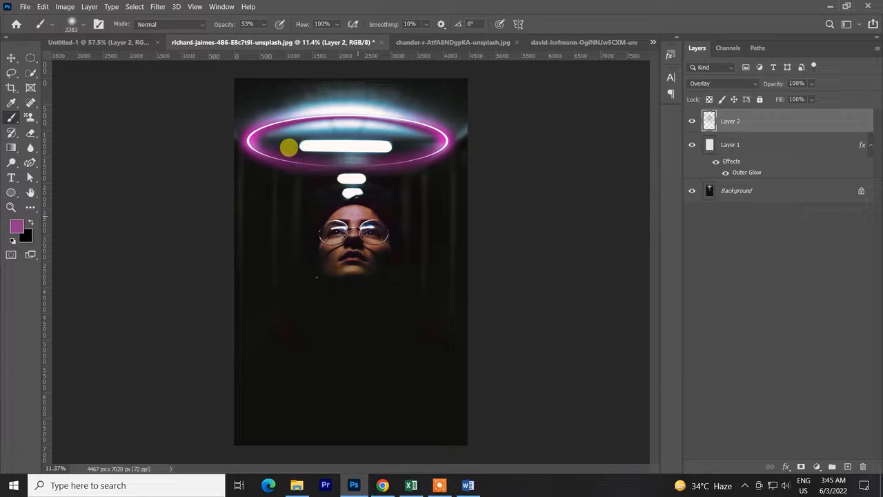
pyautogui.hotkey('ctrl', 'z')
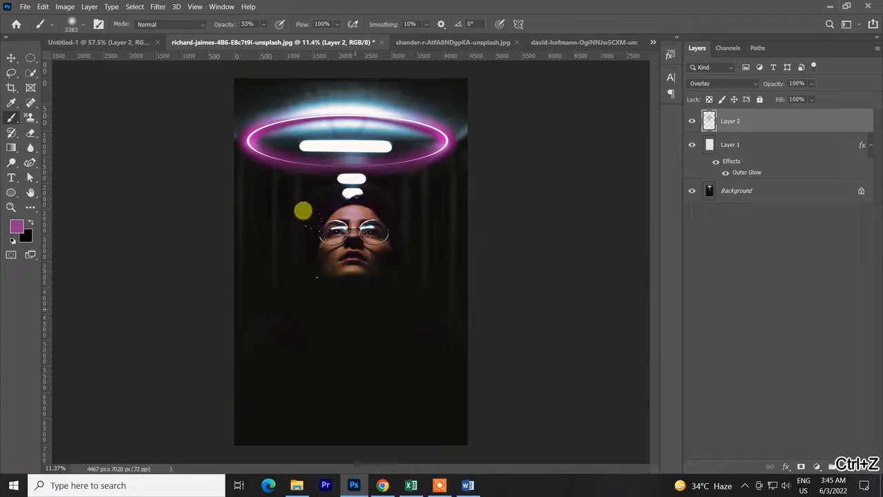
pyautogui.scroll(-3, 437, 339)
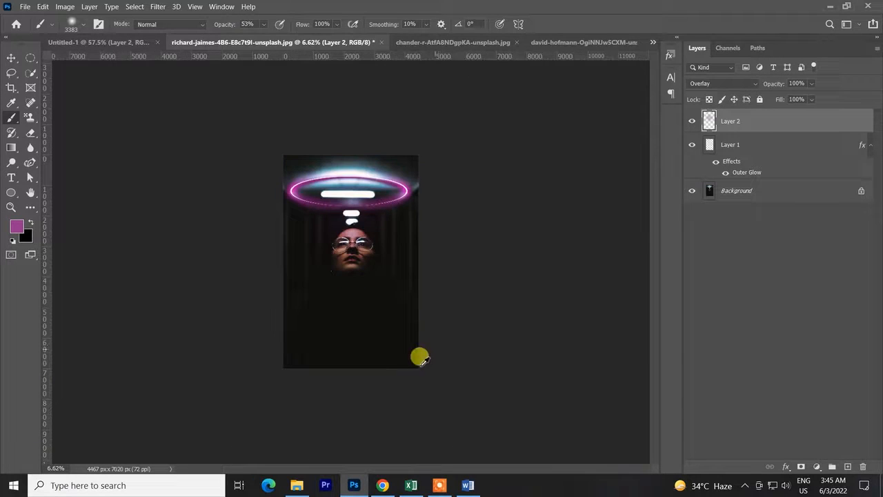
pyautogui.scroll(3, 401, 368)
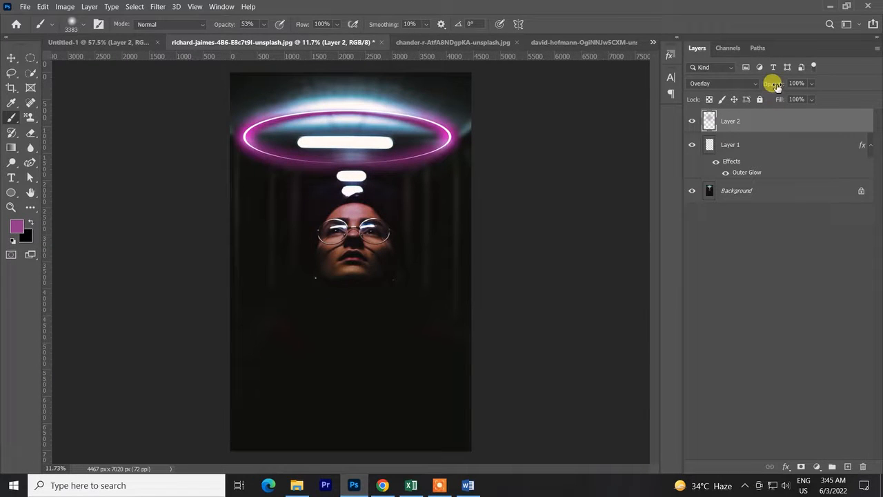
# Lower Layer 2's opacity to 75% and compare the face with the layer hidden and shown.
pyautogui.moveTo(770, 86); pyautogui.dragTo(759, 79)
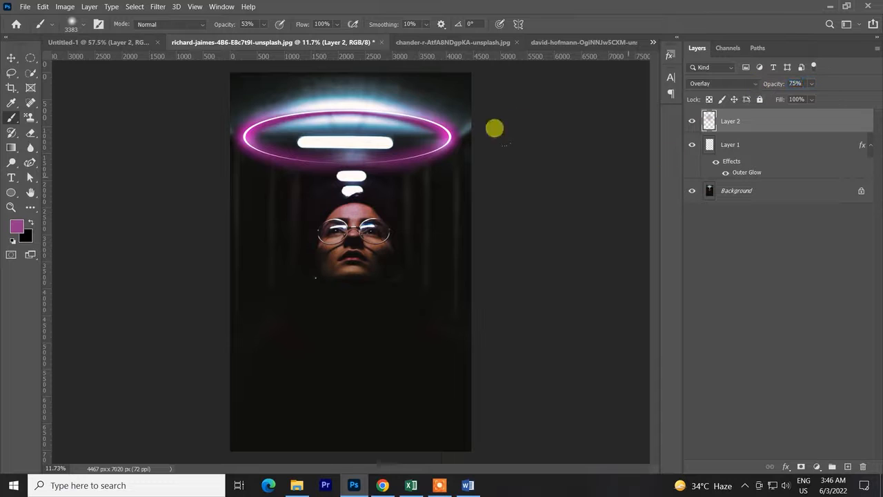
pyautogui.scroll(3, 356, 177)
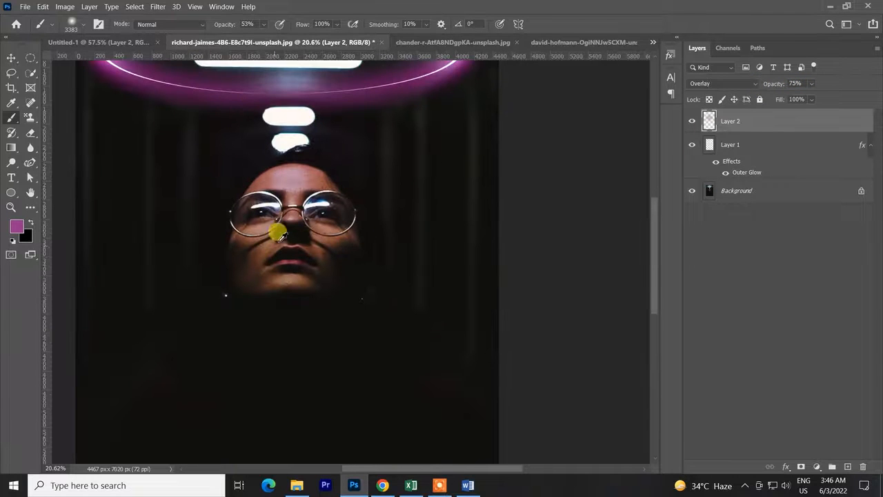
pyautogui.scroll(3, 296, 222)
pyautogui.click(692, 122)
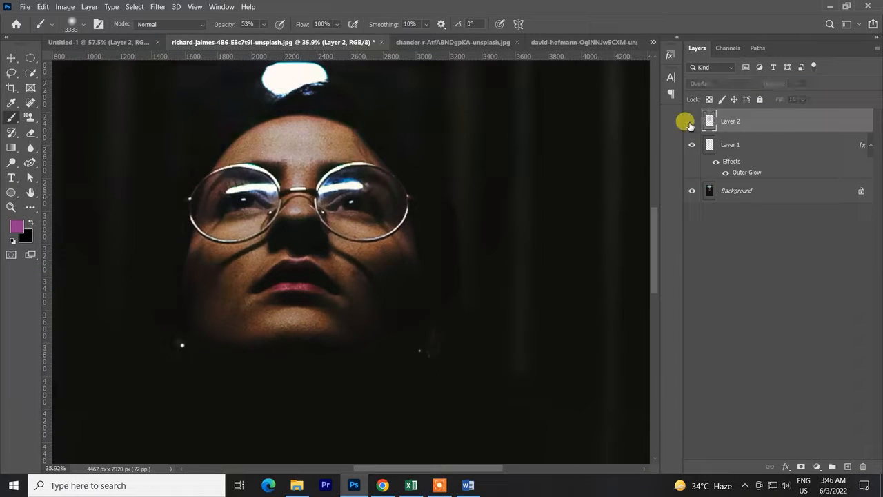
pyautogui.click(692, 123)
pyautogui.scroll(-3, 375, 310)
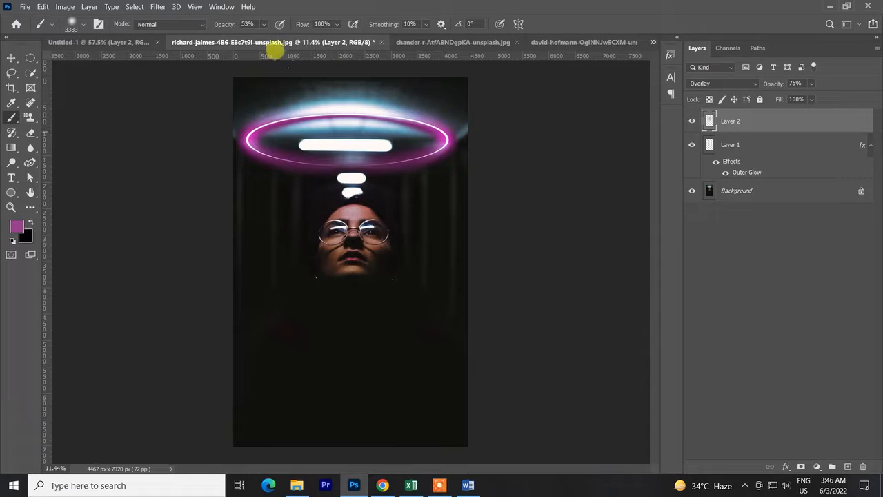
# Duplicate Layer 1 to intensify the ring's glow, enlarge the brush to 4950 px, and add a new layer above the copy.
pyautogui.click(748, 151)
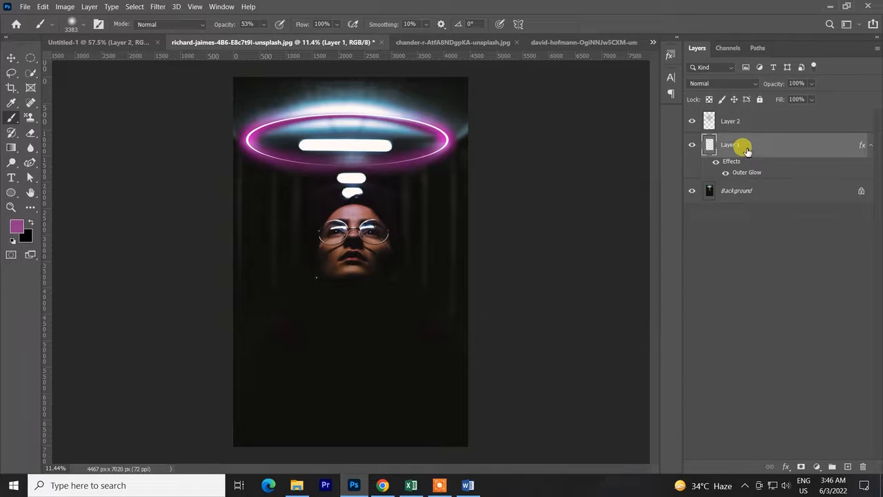
pyautogui.hotkey('ctrl', 'j')
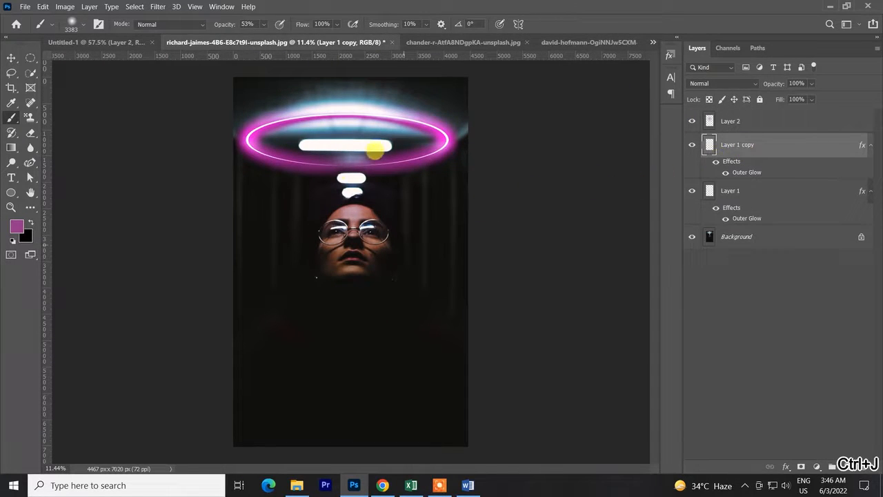
pyautogui.moveTo(448, 234)
pyautogui.keyDown('alt'); pyautogui.mouseDown()
pyautogui.moveTo(468, 235)
pyautogui.moveTo(486, 251)
pyautogui.mouseUp(); pyautogui.keyUp('alt')
pyautogui.click(843, 463)
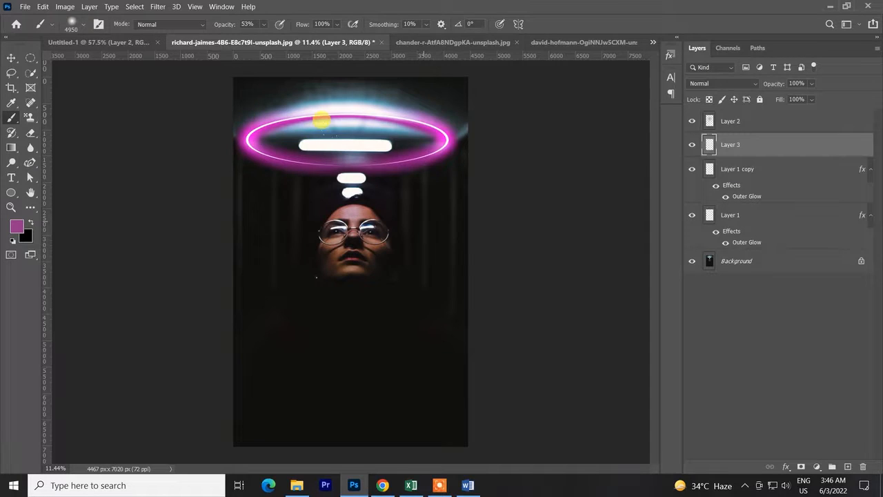
# Paint soft magenta light around the subject and along the walls on Layer 3, and set its blend mode to Vivid Light.
pyautogui.click(373, 148)
pyautogui.hotkey('ctrl', 'z')
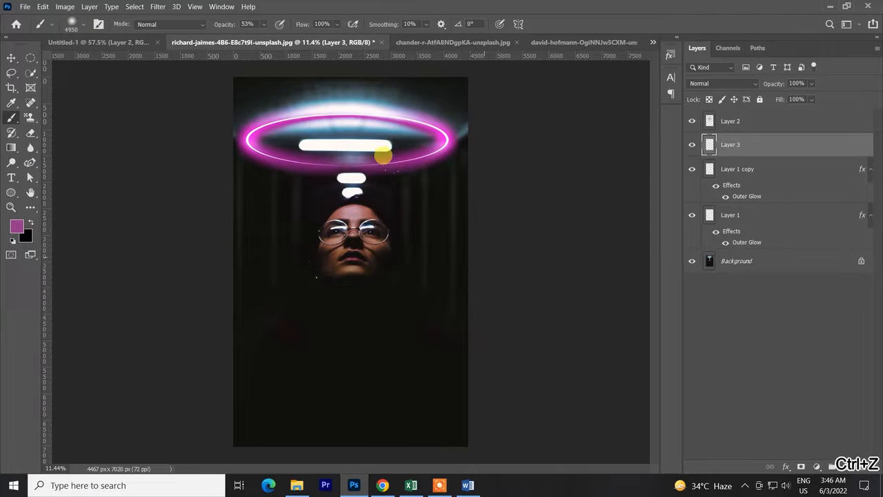
pyautogui.click(419, 161)
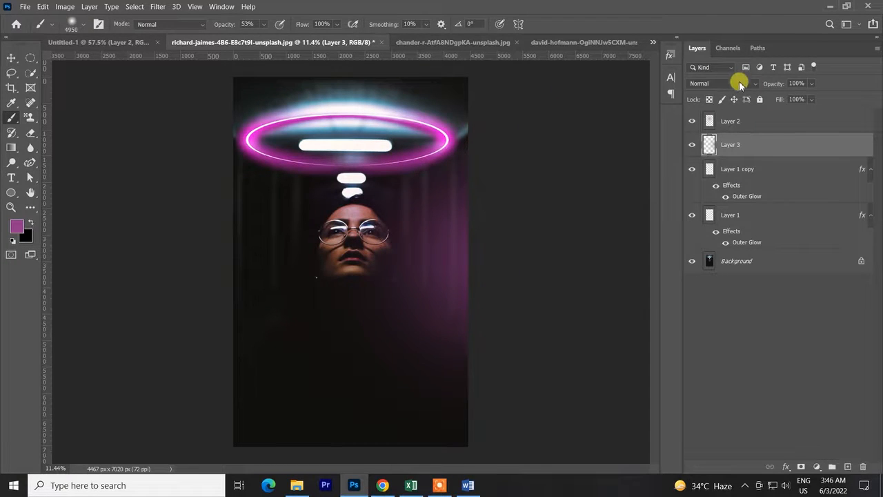
pyautogui.click(736, 83)
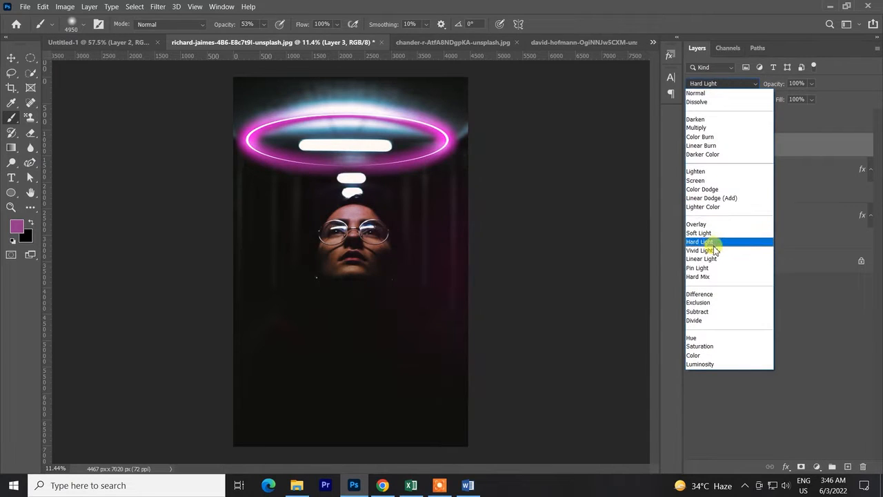
pyautogui.click(713, 251)
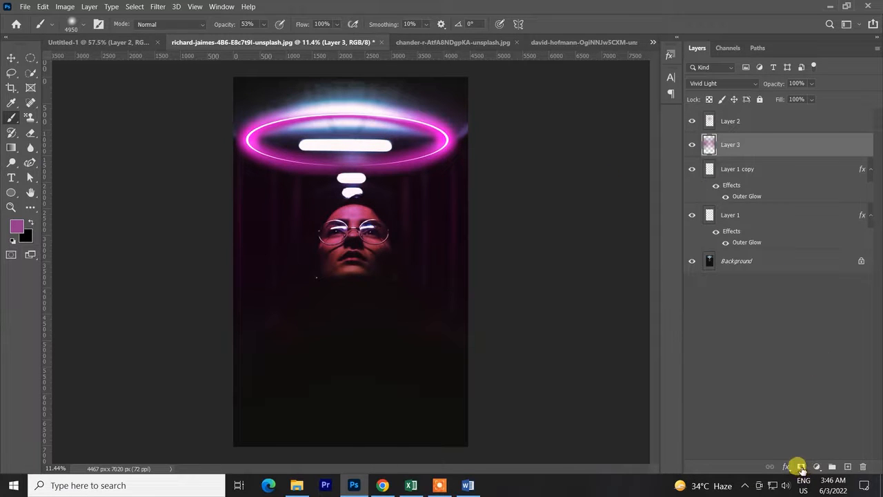
# Add a layer mask to Layer 3, brush black over the face to reduce the magenta tint, and undo the last stroke.
pyautogui.click(800, 467)
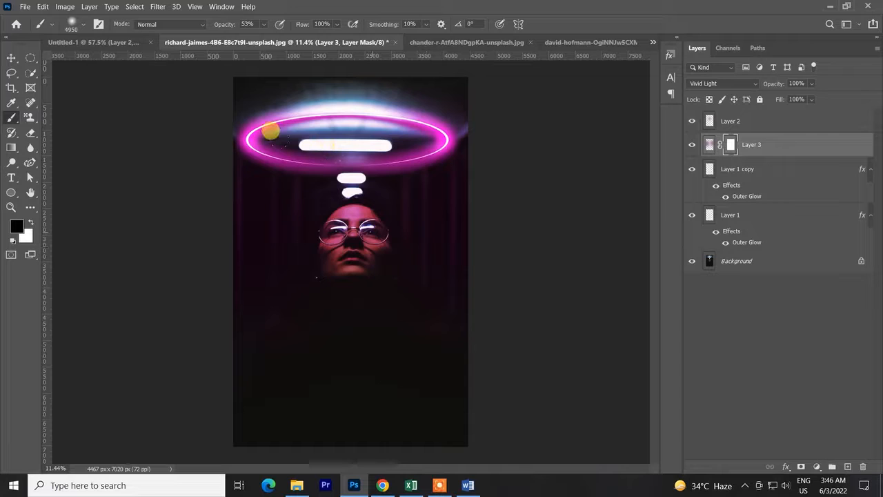
pyautogui.moveTo(270, 132)
pyautogui.mouseDown()
pyautogui.moveTo(250, 156)
pyautogui.moveTo(258, 134)
pyautogui.mouseUp()
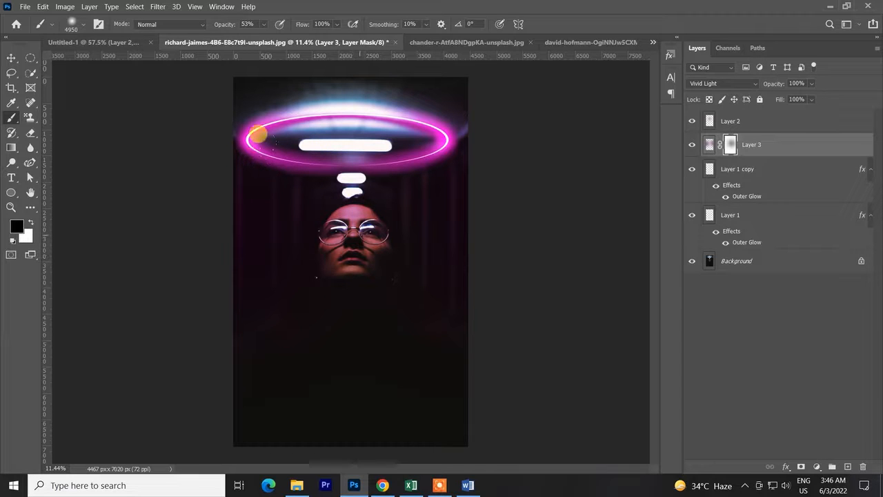
pyautogui.scroll(-2, 534, 332)
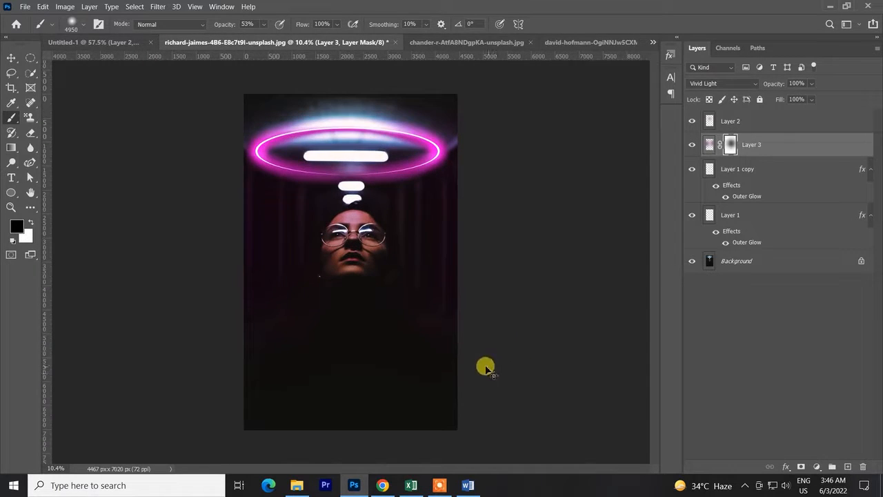
pyautogui.hotkey('ctrl', 'z')
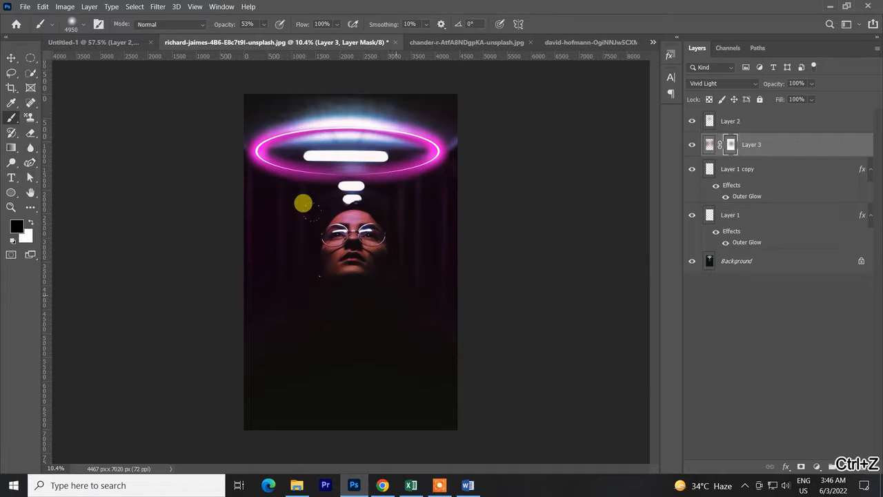